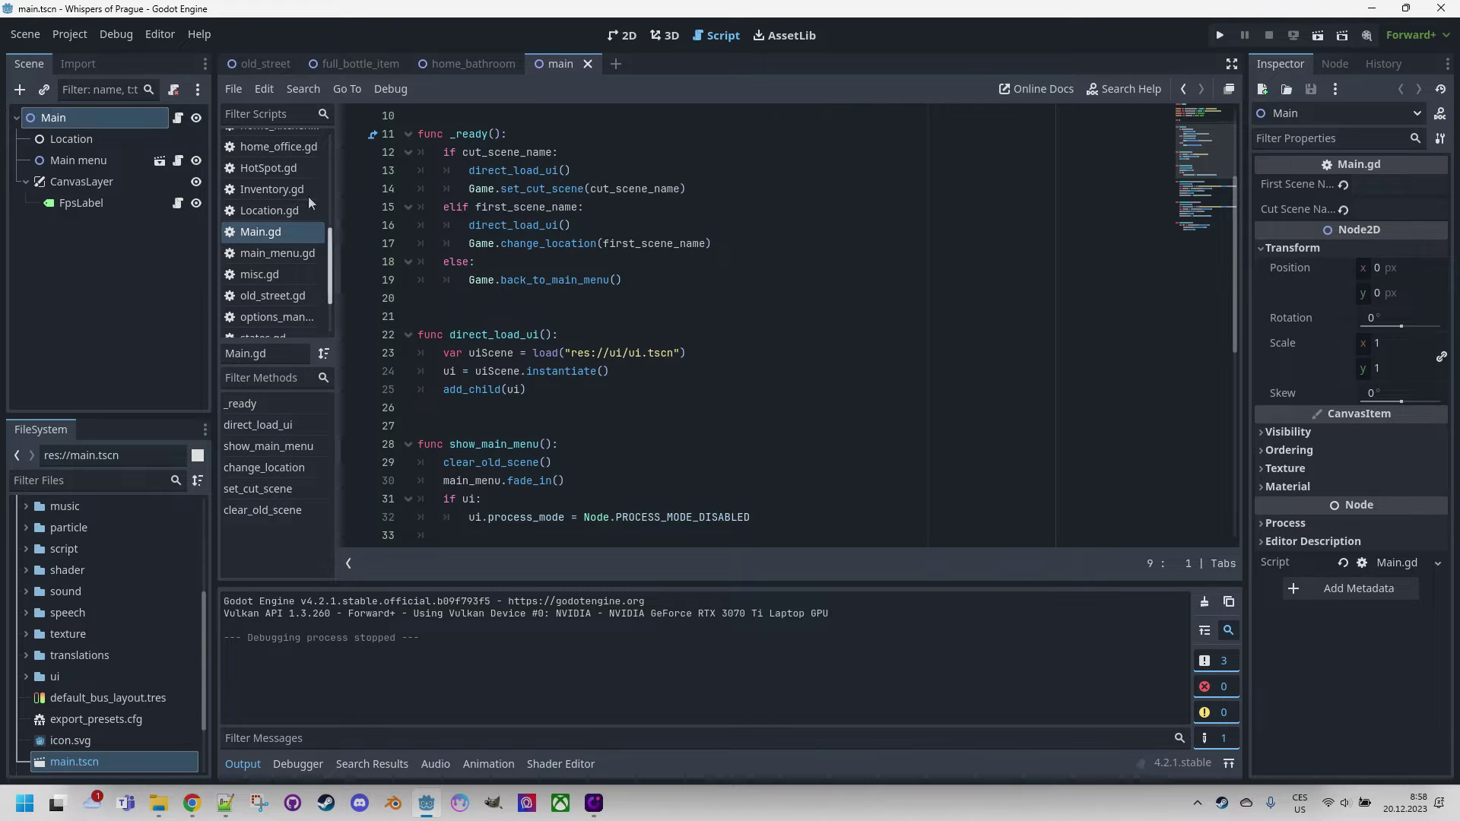
- Open the Export Template Manager from the Editor menu to confirm 4.2.1.stable templates are installed
left_click(161, 34)
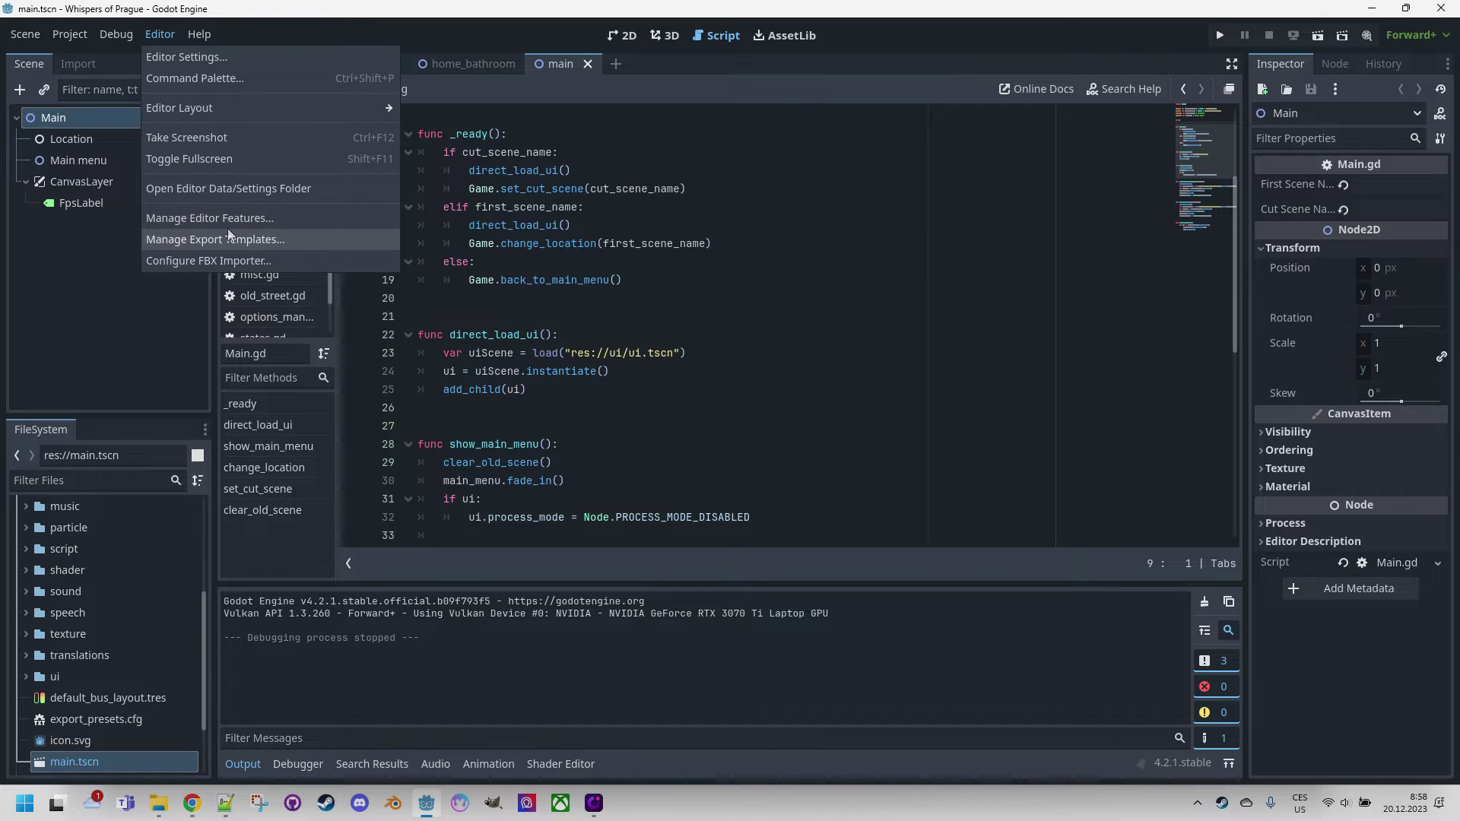
left_click(275, 240)
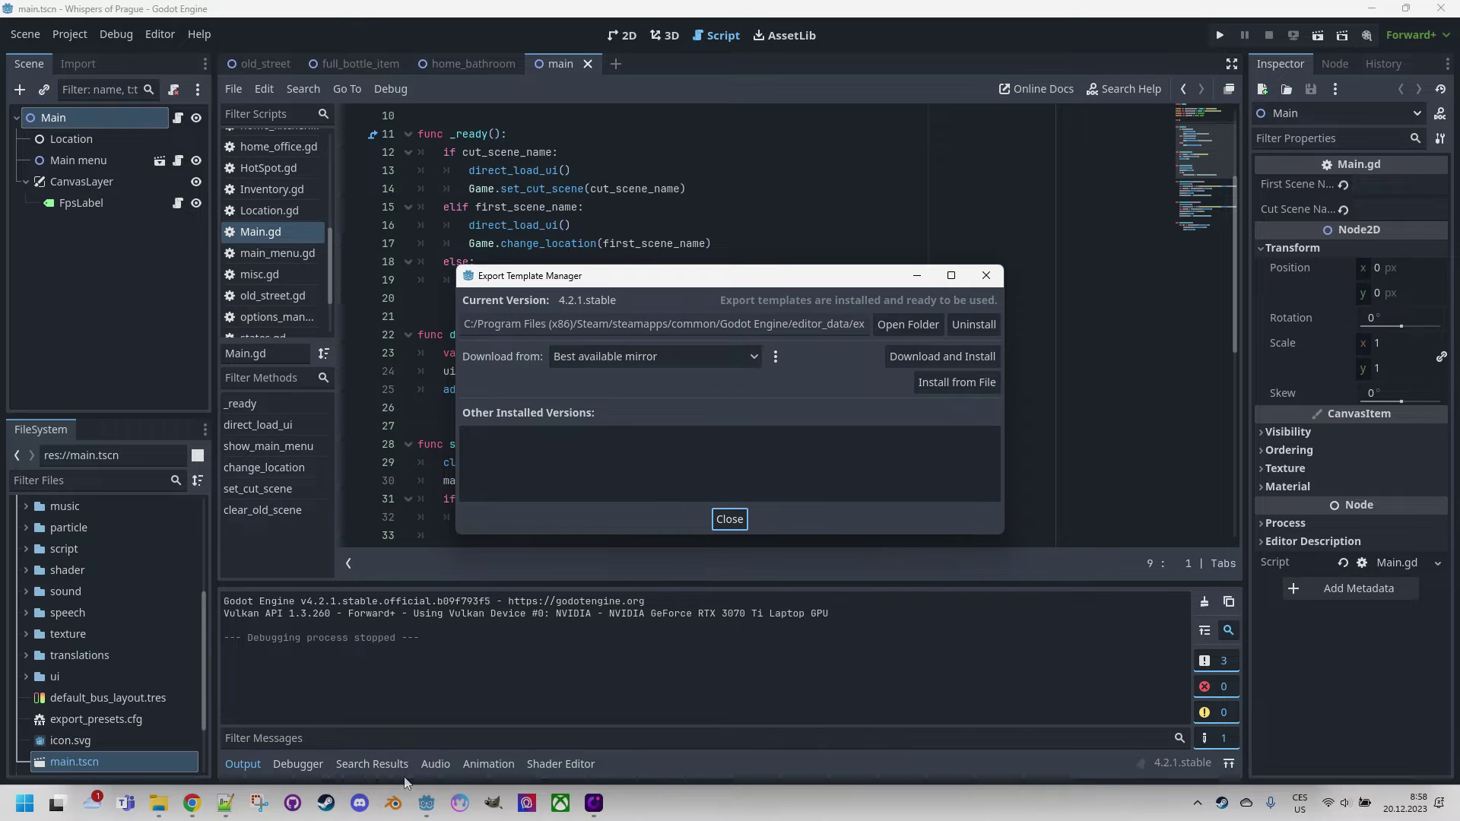
- Check the All downloads section of godotengine.org's Windows download page, then return to Godot
left_click(192, 803)
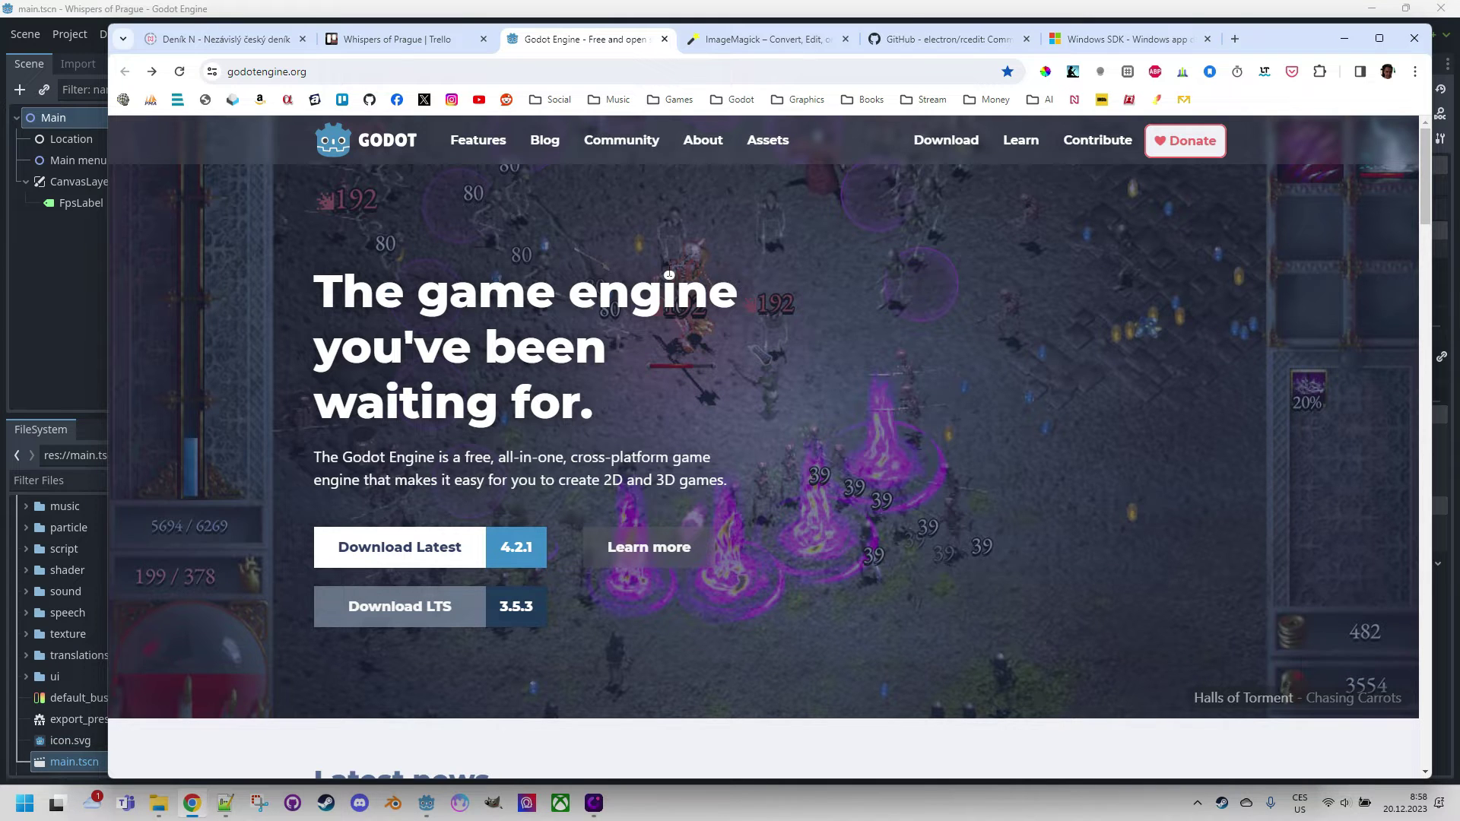
left_click(952, 147)
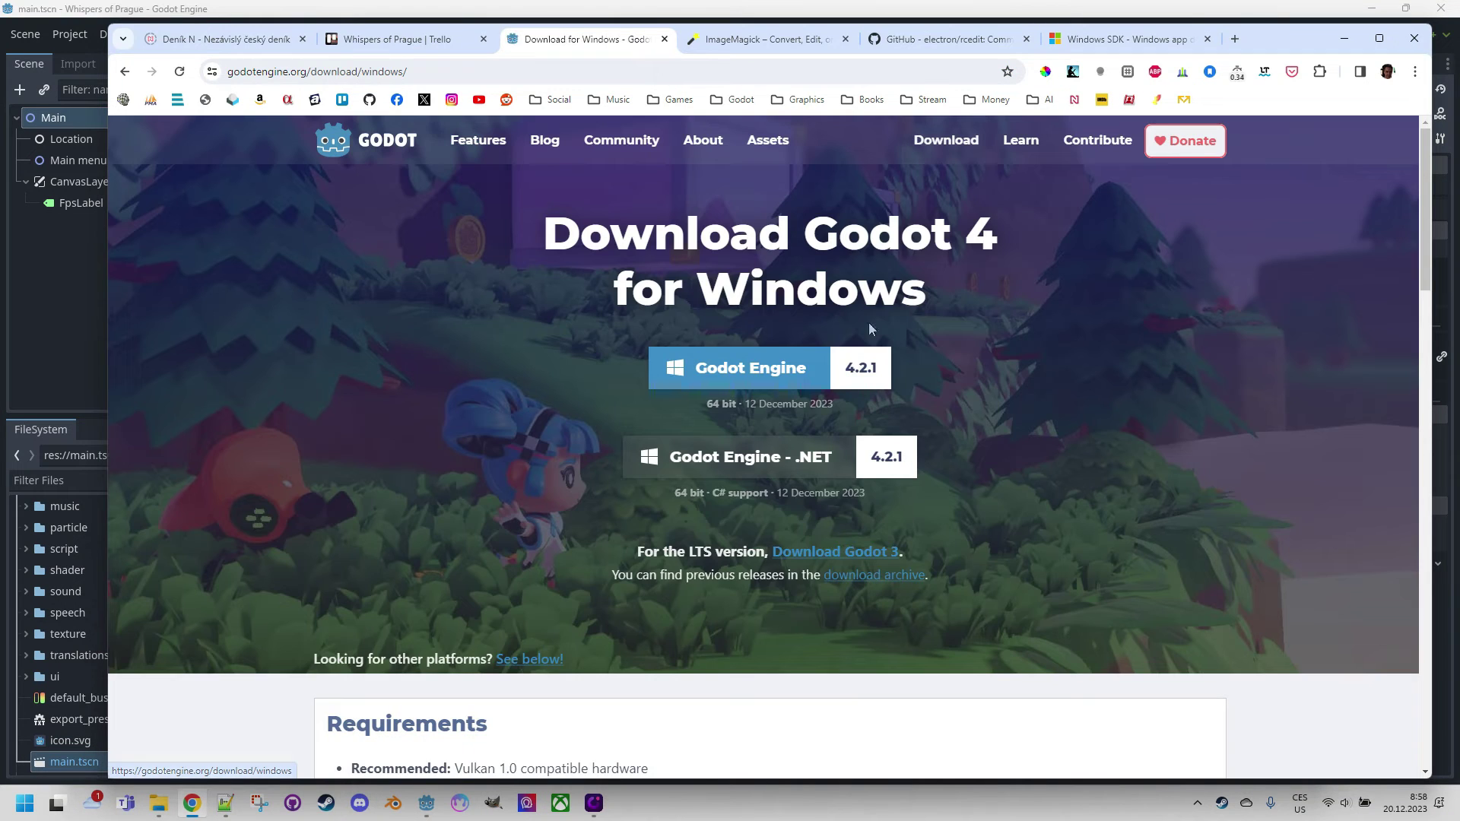
scroll(720, 377, "down", 9)
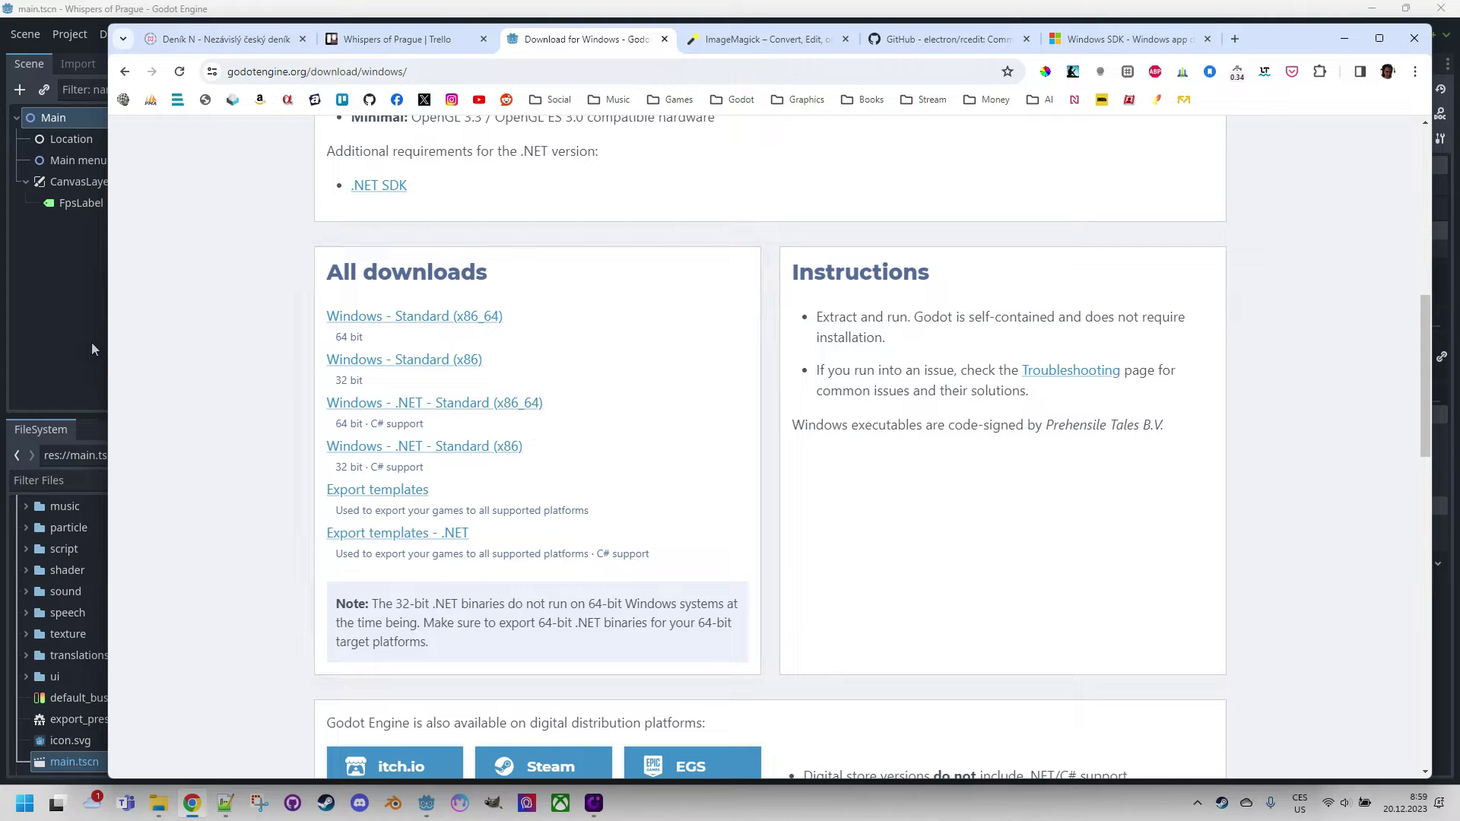
left_click(427, 803)
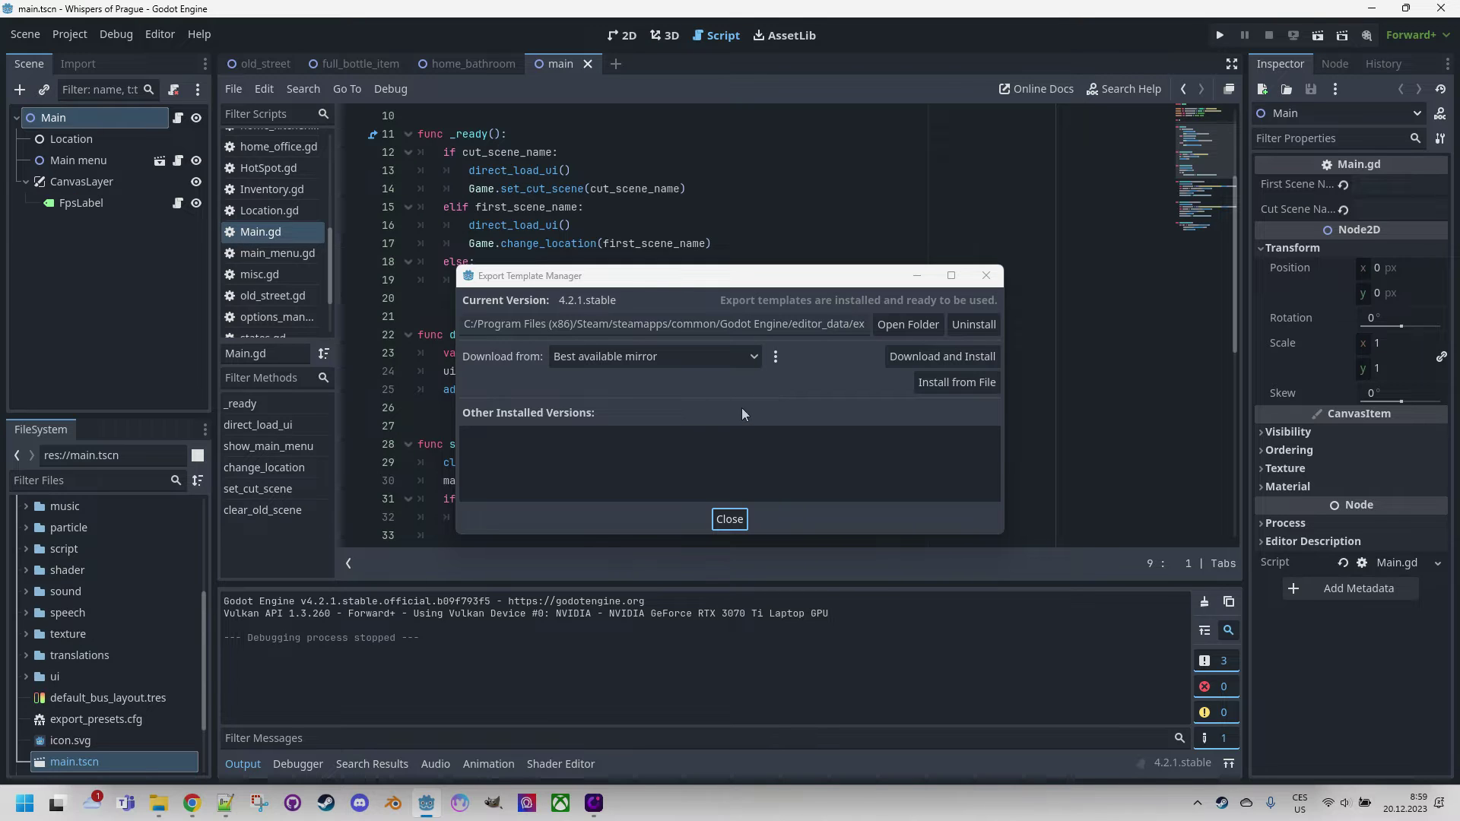
- Close the template manager and open the Export dialog with Windows Desktop and macOS presets
left_click(727, 520)
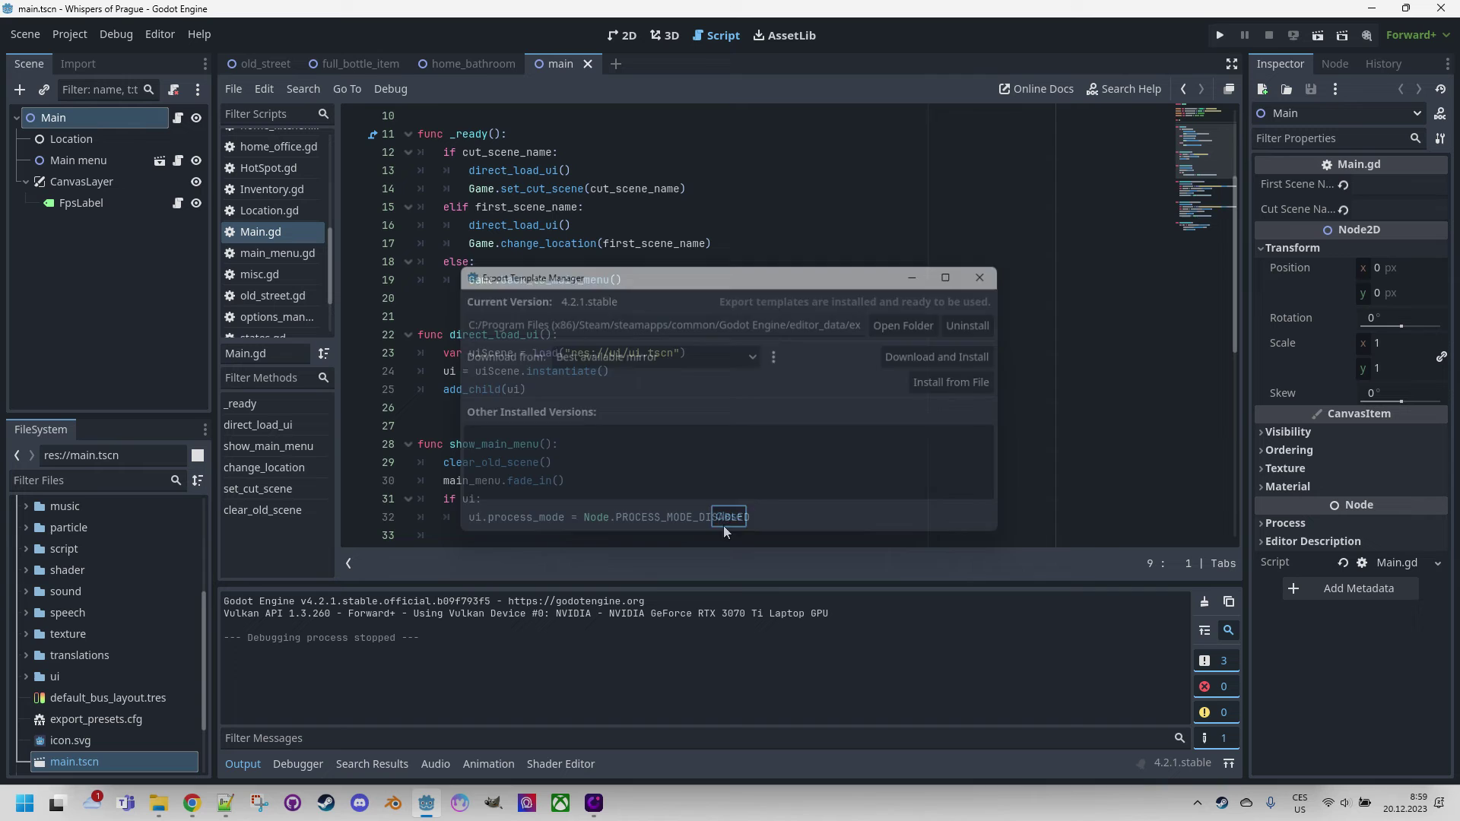
left_click(68, 35)
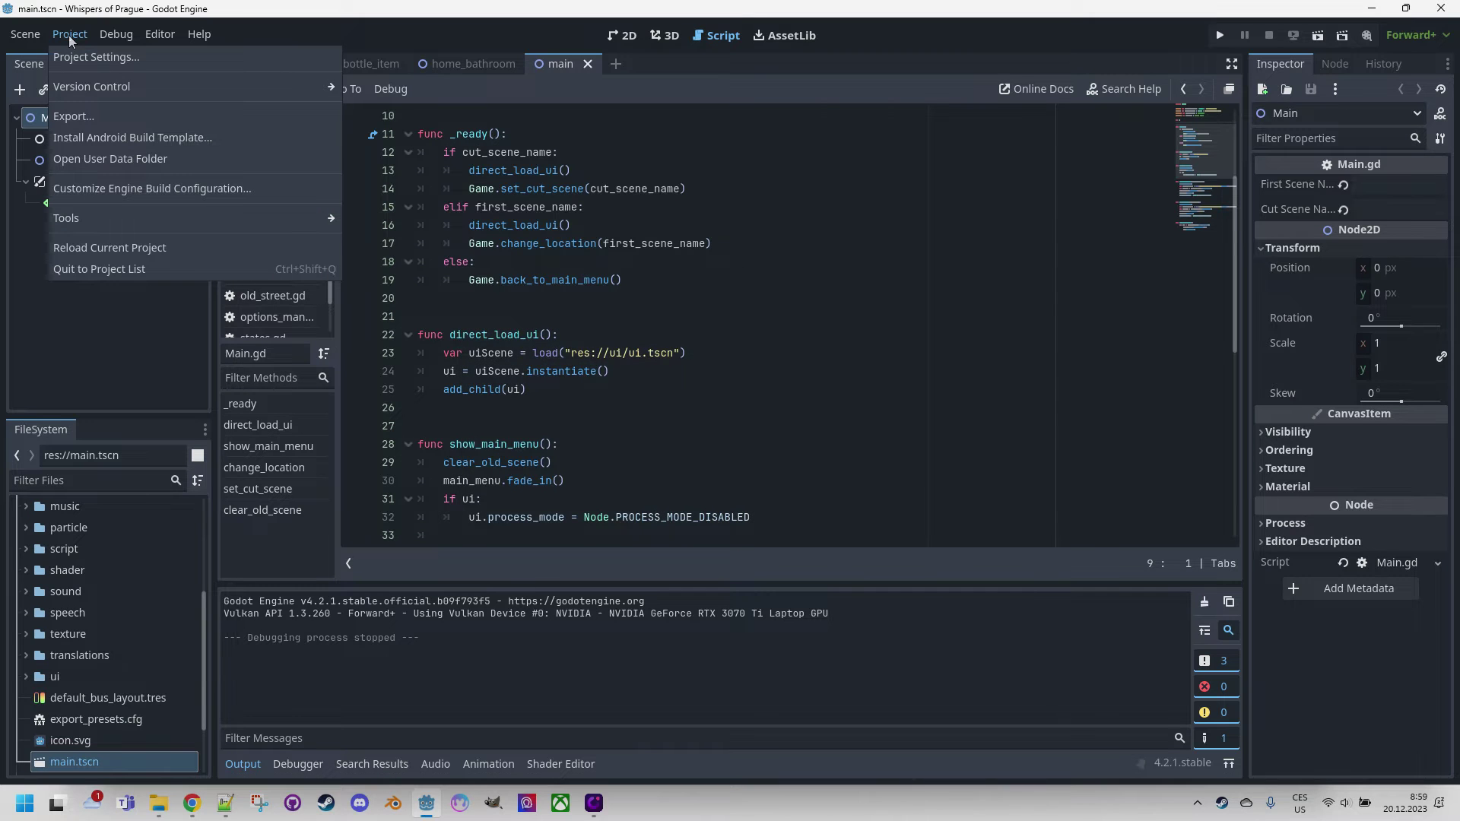
left_click(82, 117)
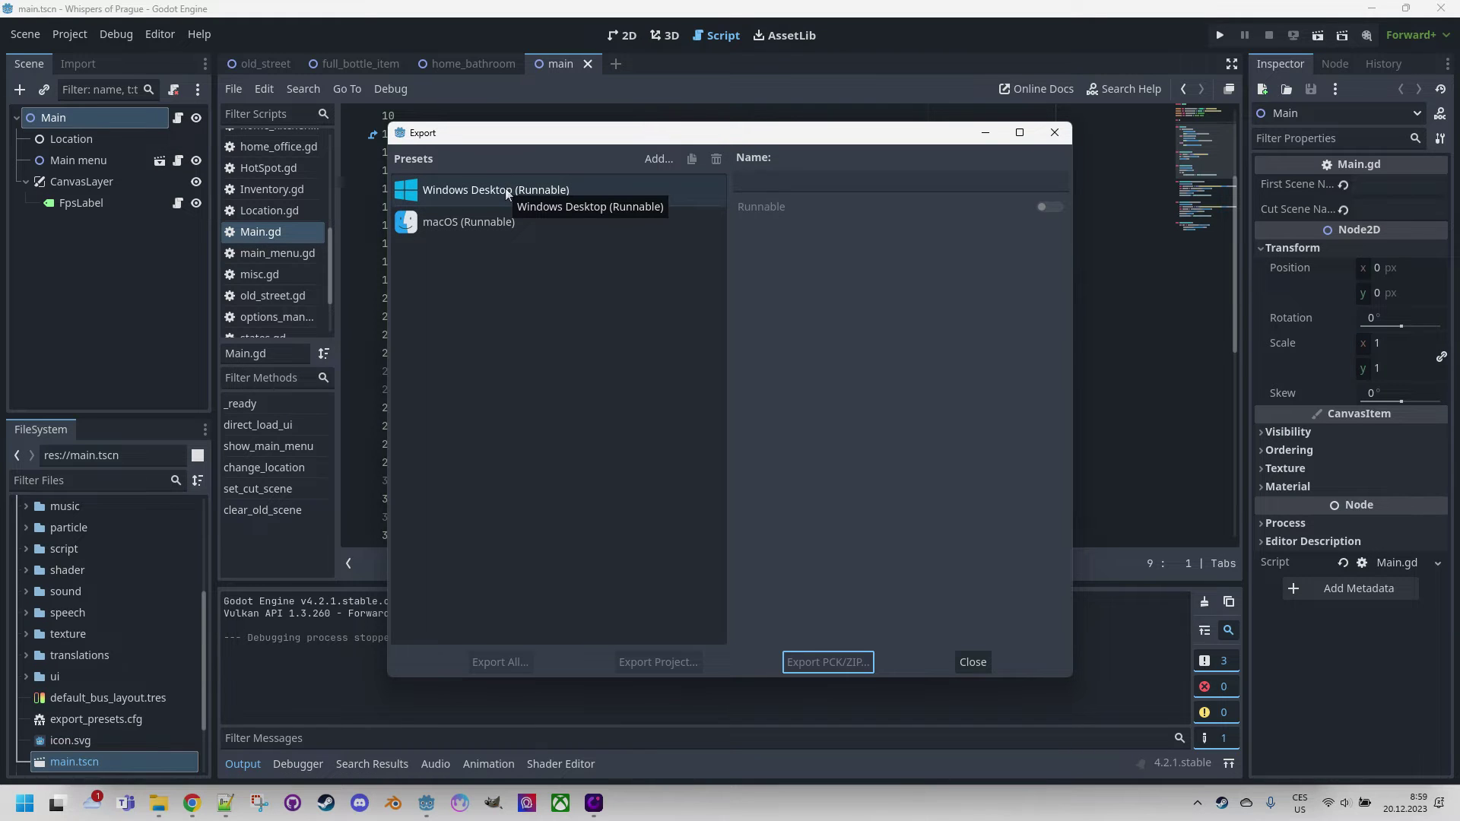
- Select the Windows Desktop (Runnable) preset and review its Application options, including icon res://whispers.png
left_click(481, 193)
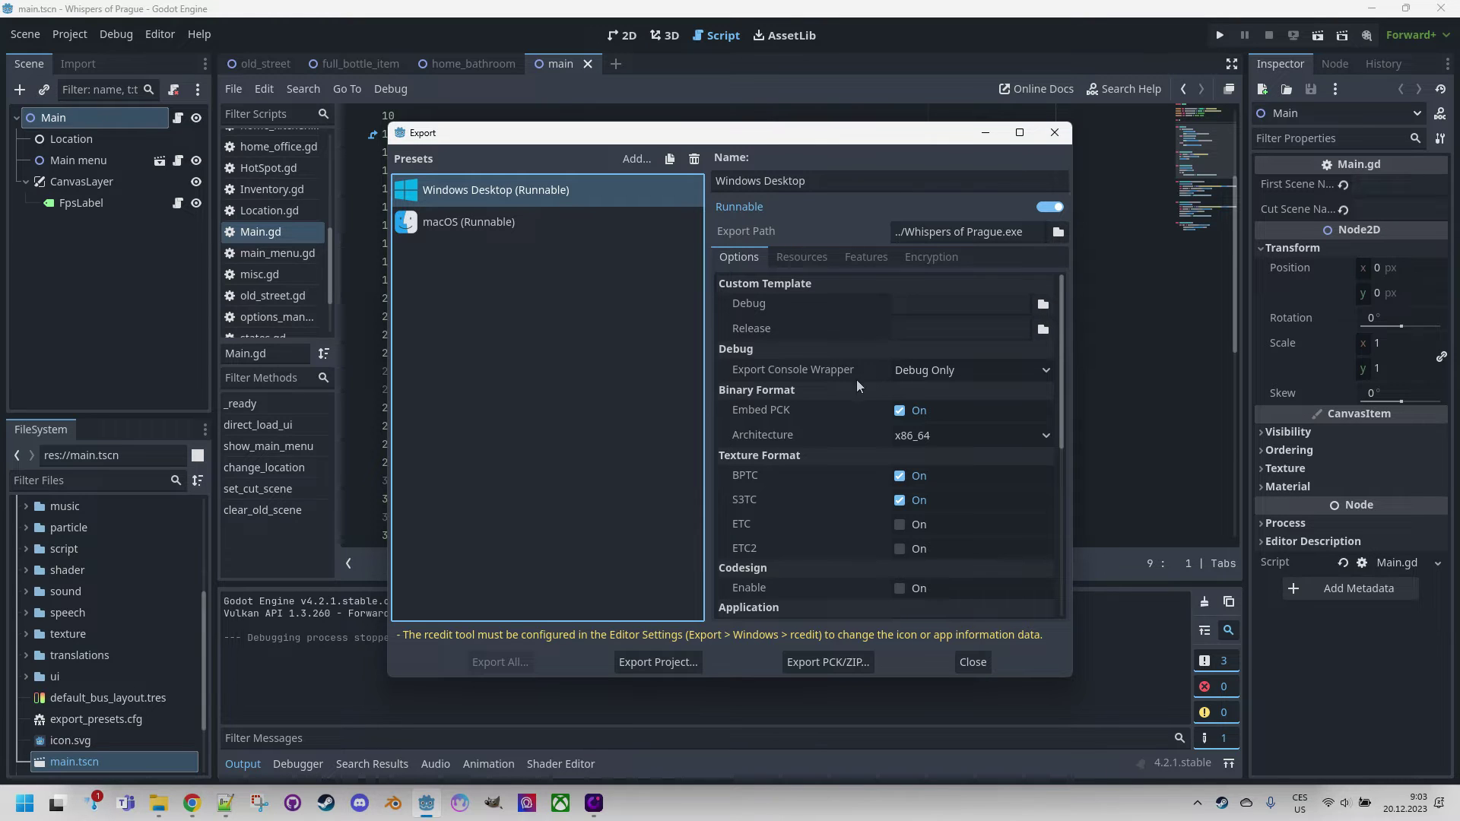
mouse_move(764, 413)
scroll(933, 431, "down", 7)
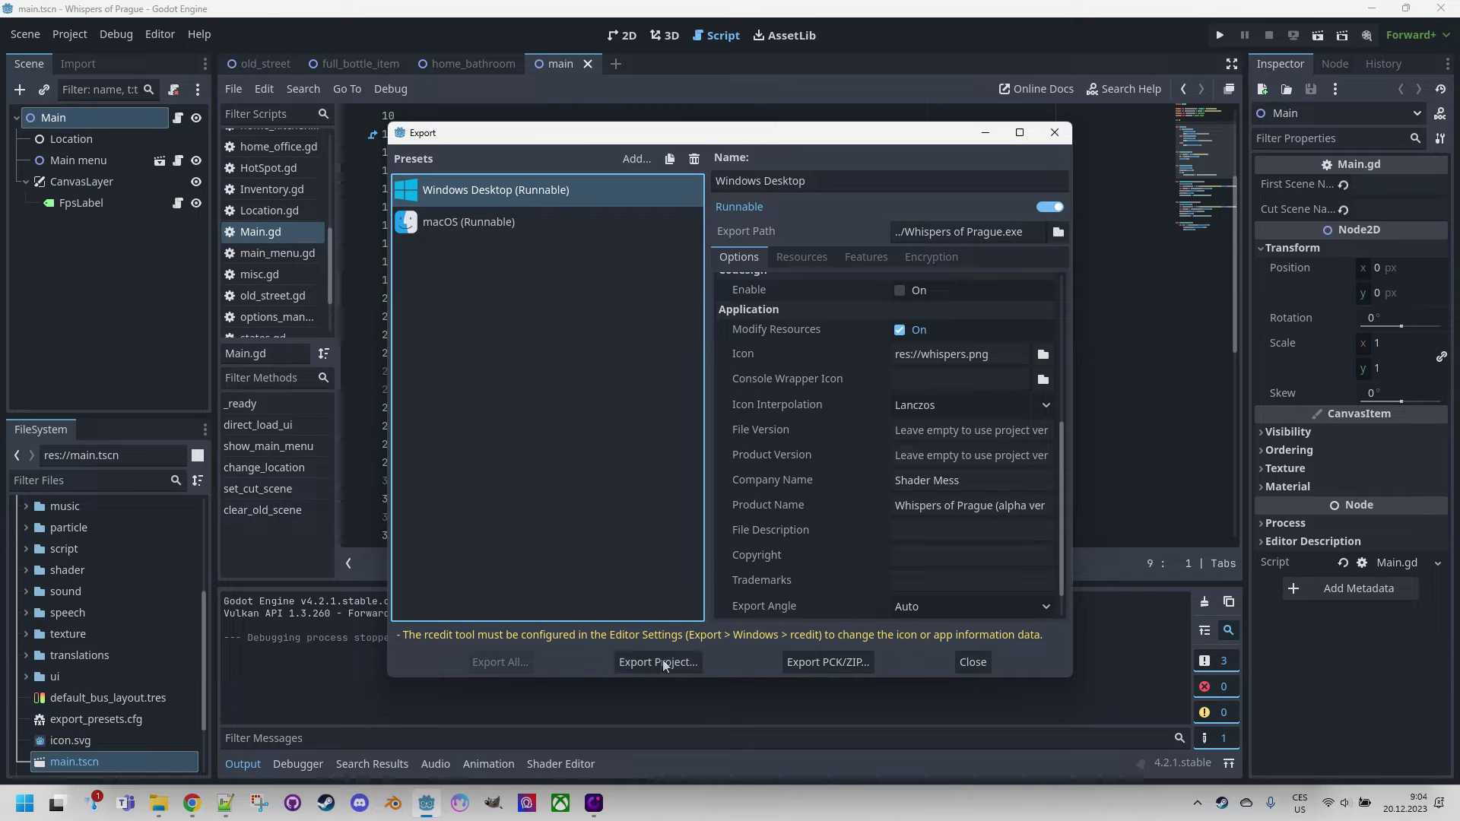
- Export a non-debug build as Whispers of Prague.exe and dismiss the rcedit warning
left_click(668, 663)
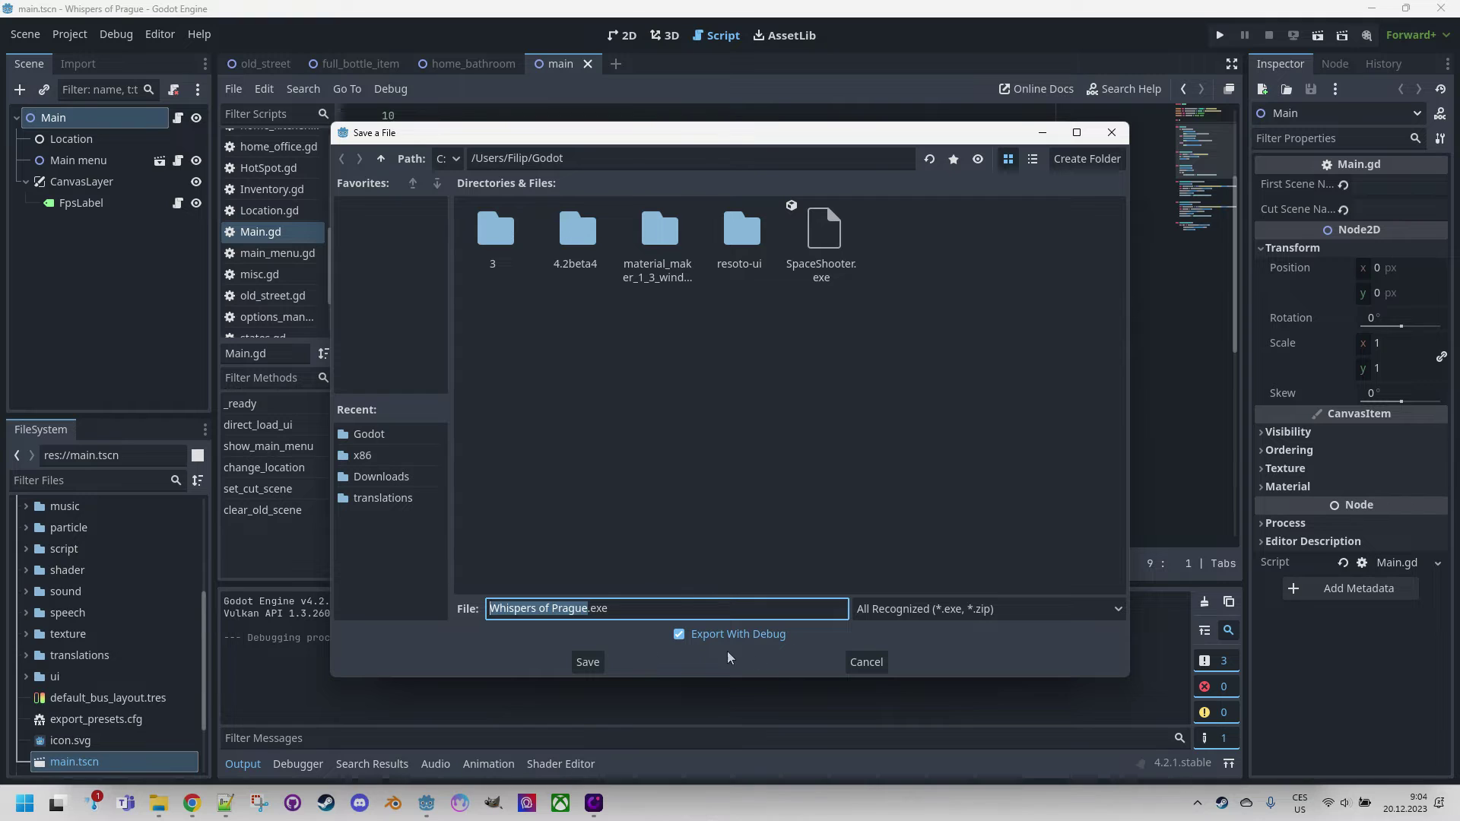
left_click(682, 636)
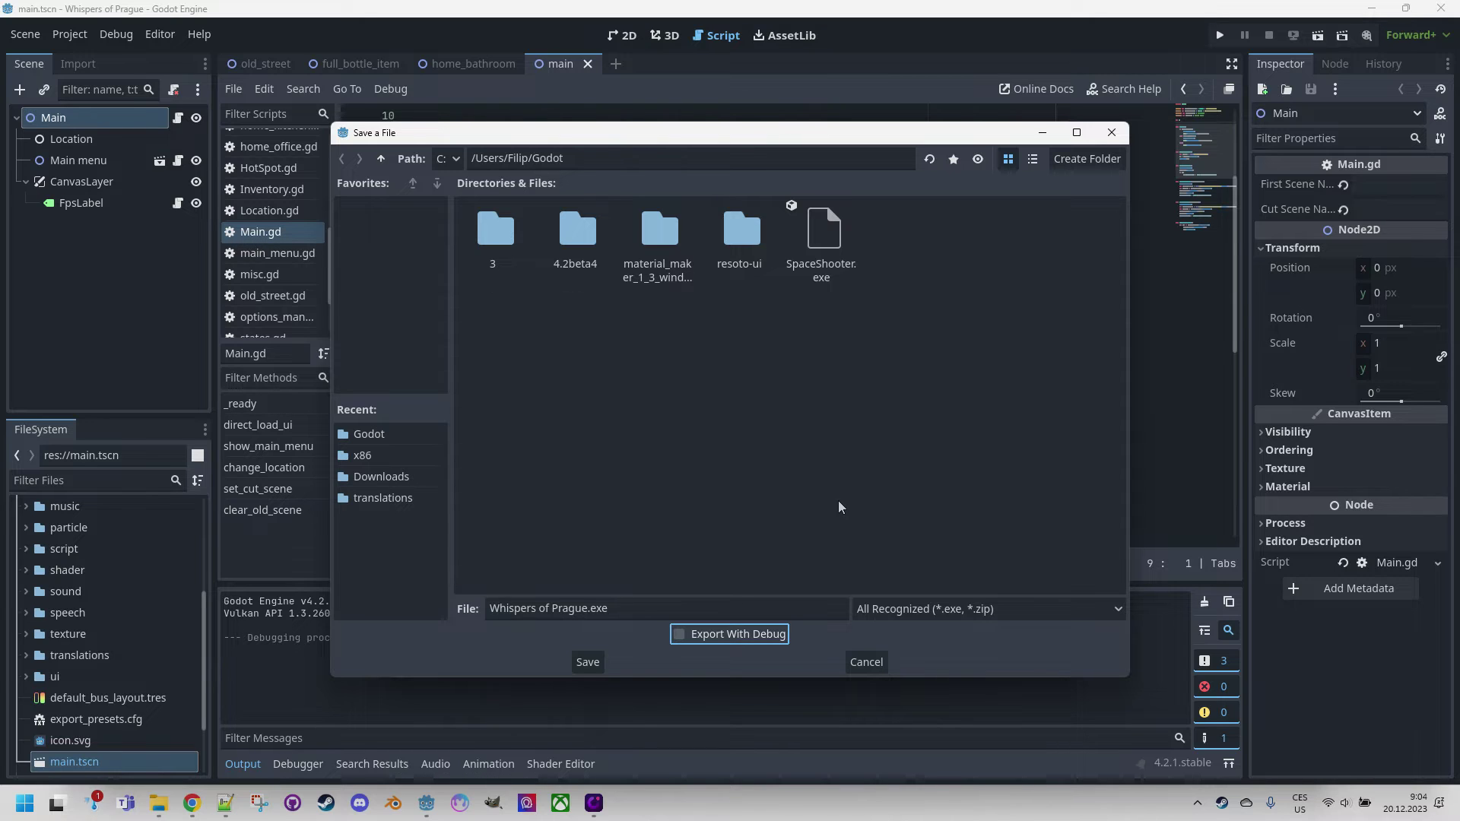
left_click(586, 662)
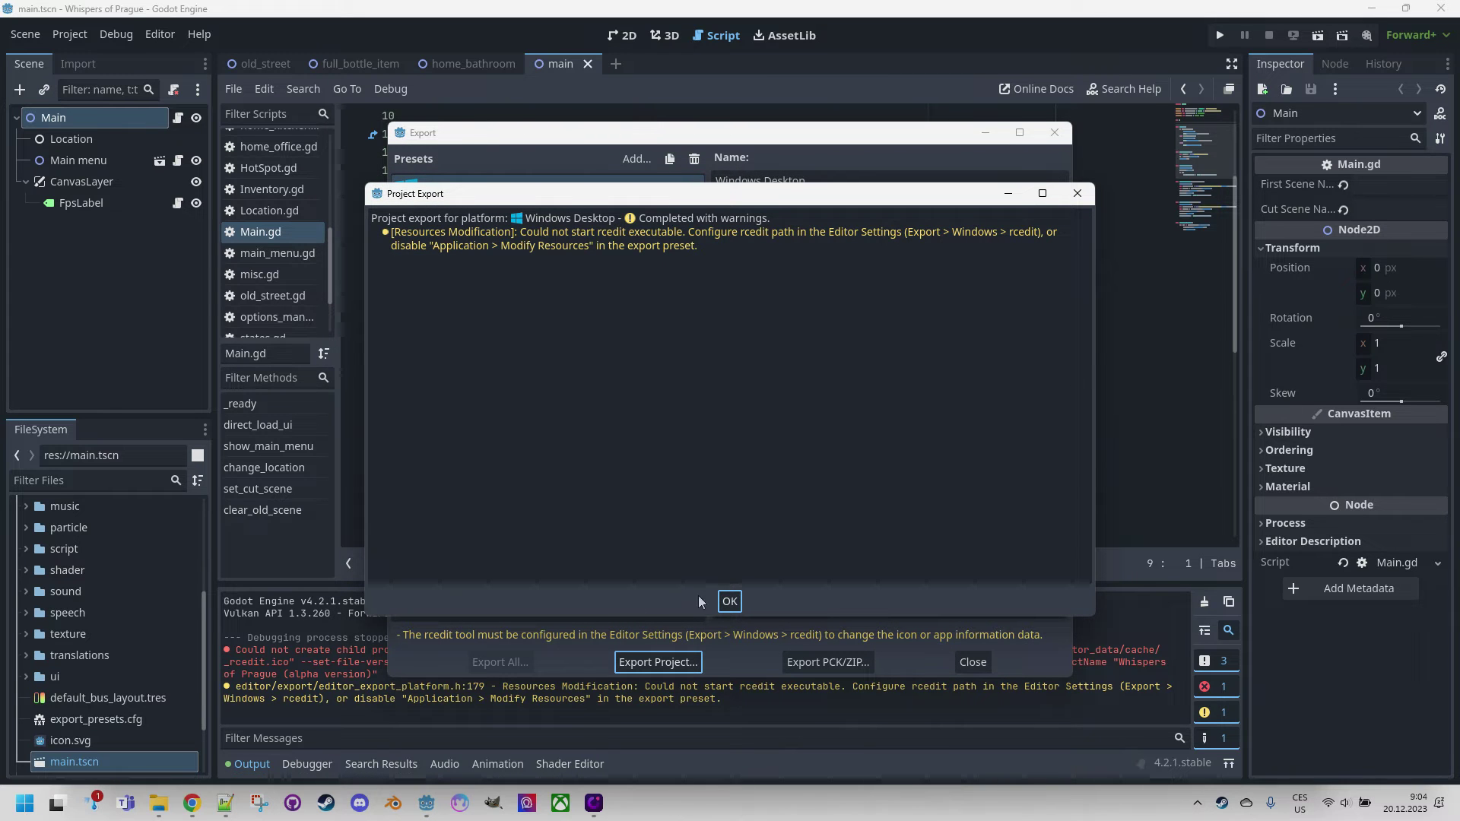
left_click(731, 601)
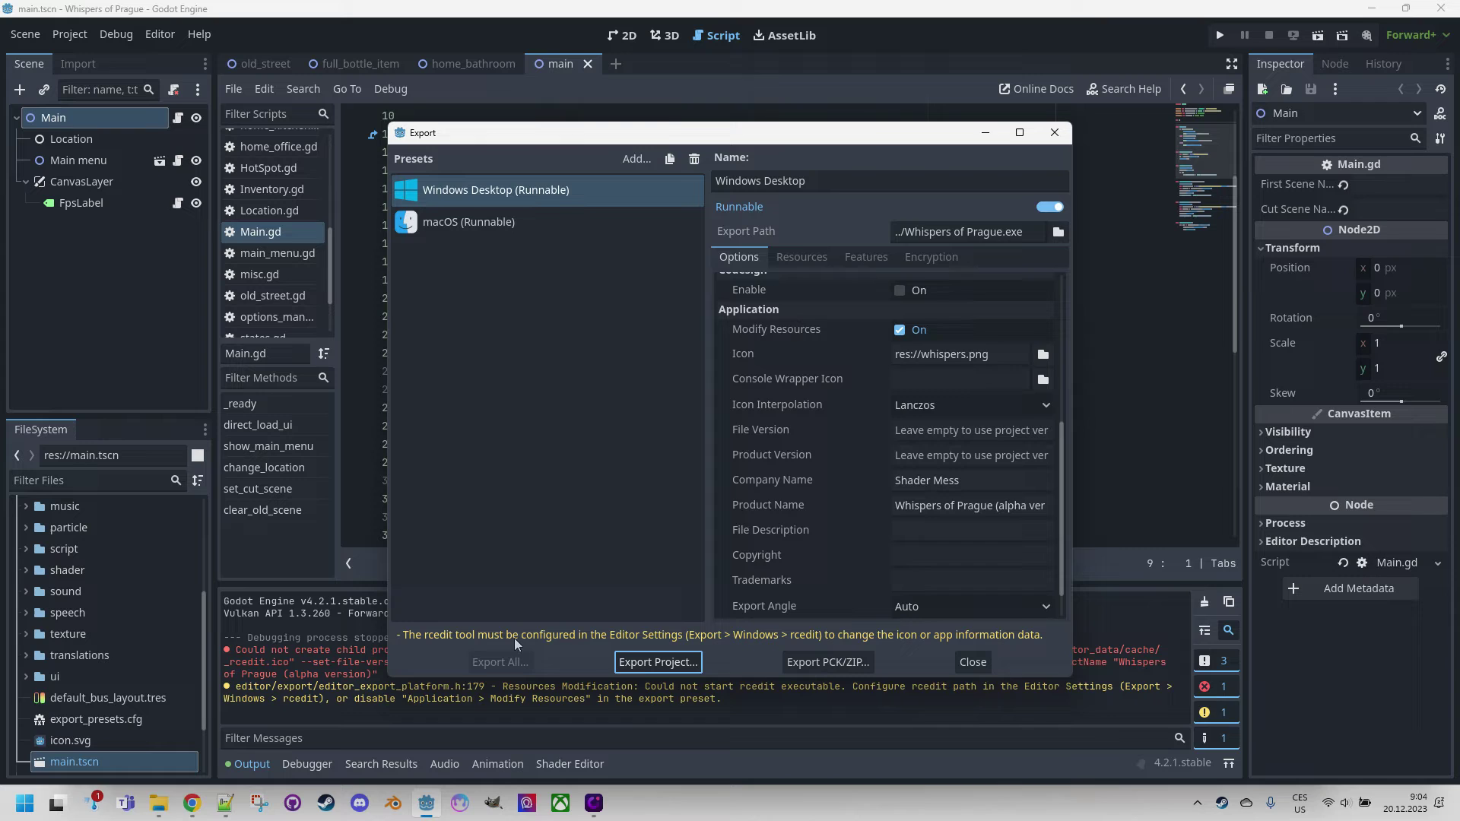
- Check the properties of the 200 MB Whispers of Prague.exe in Explorer, then return to Godot
left_click(158, 803)
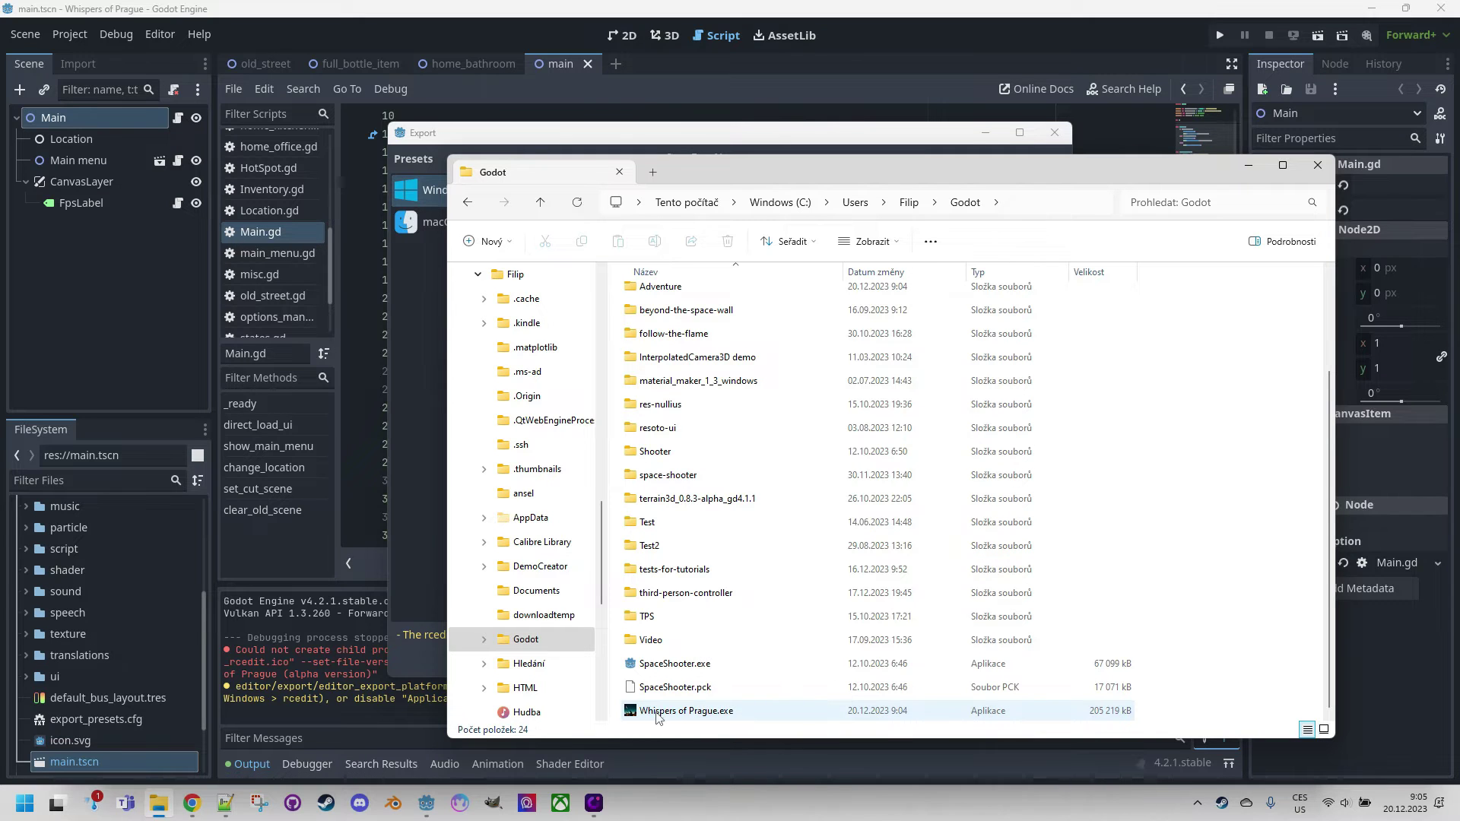
mouse_move(631, 667)
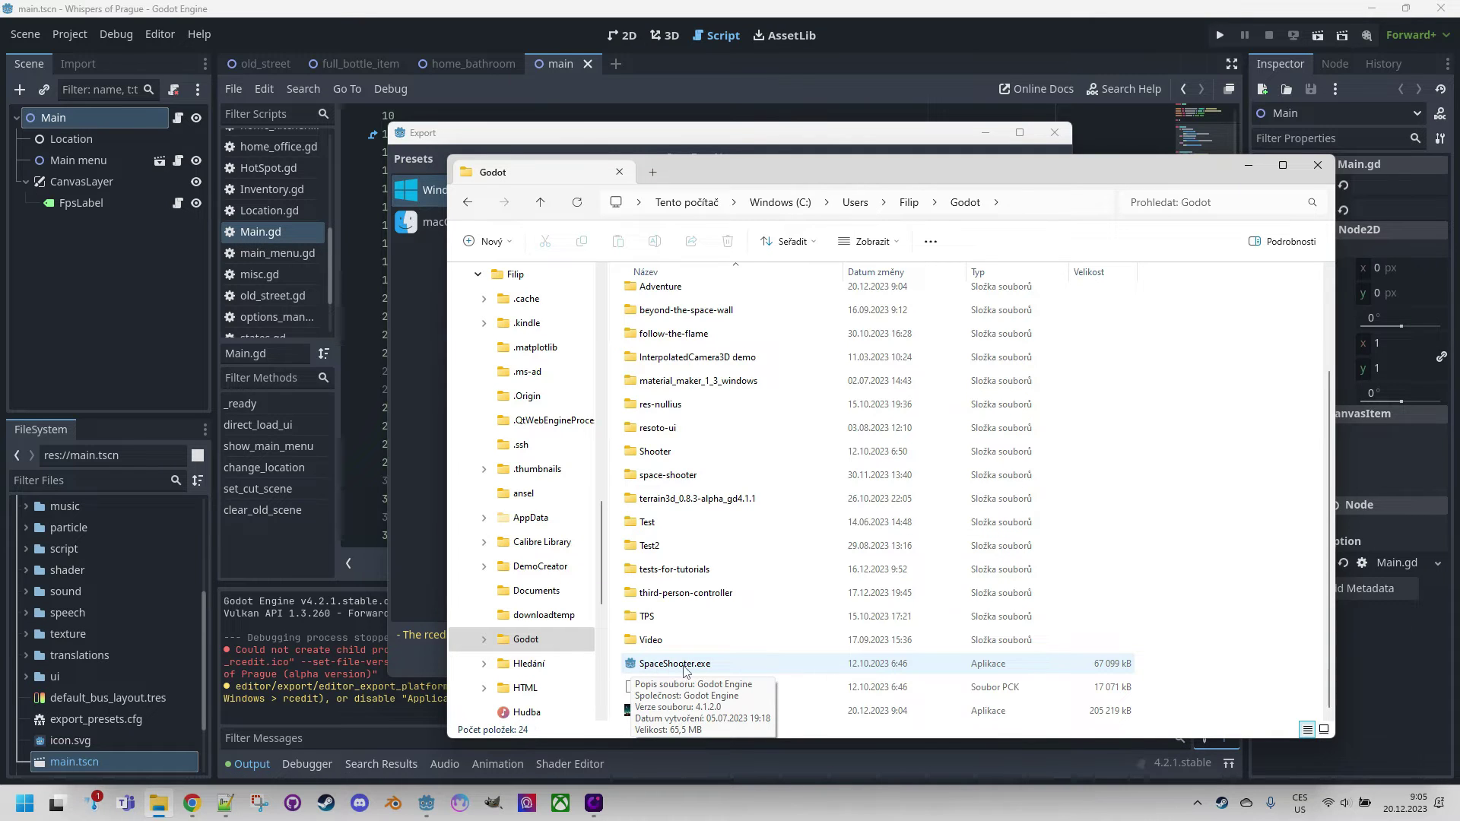
mouse_move(635, 717)
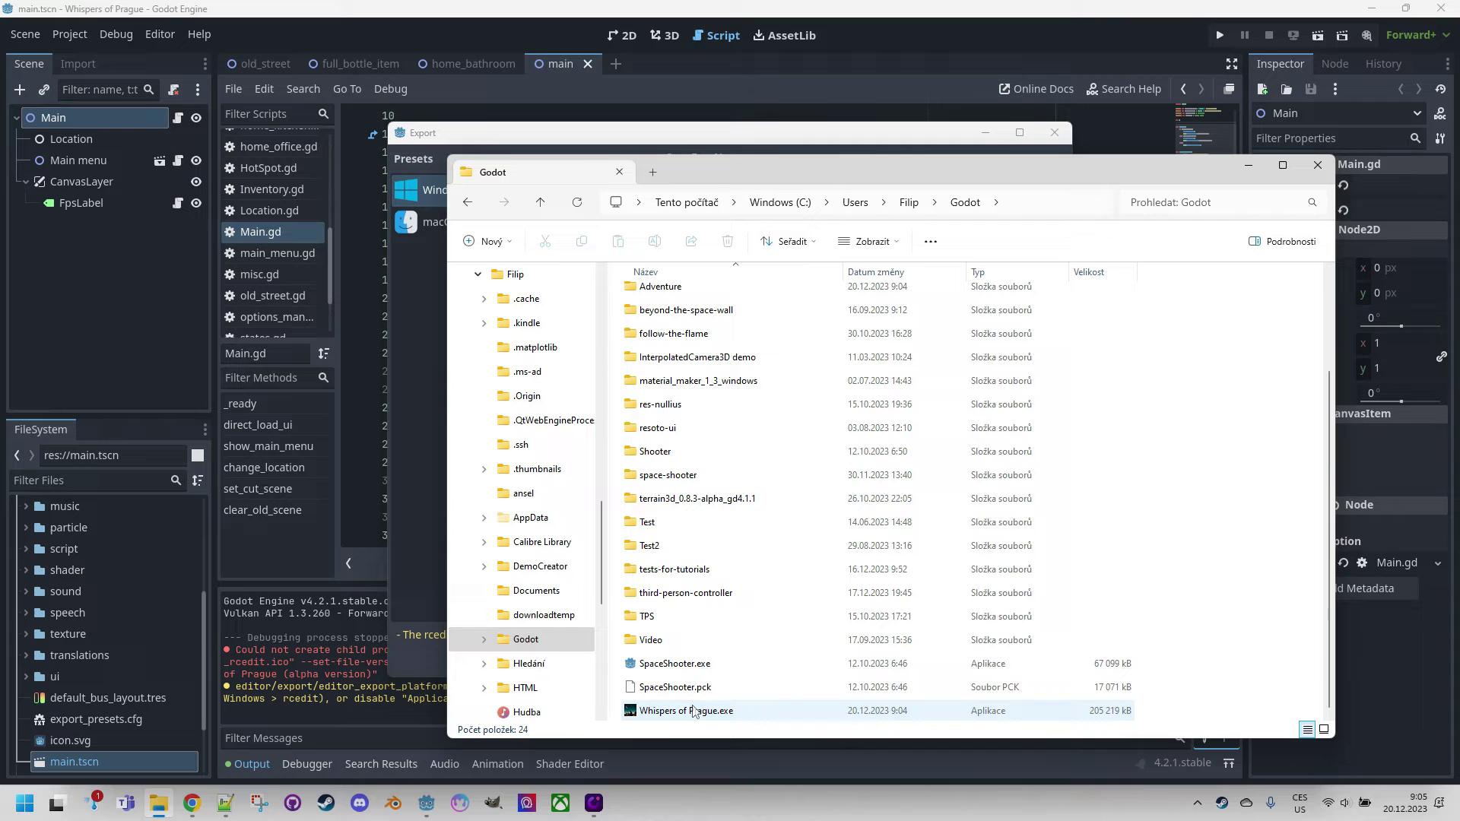
right_click(635, 716)
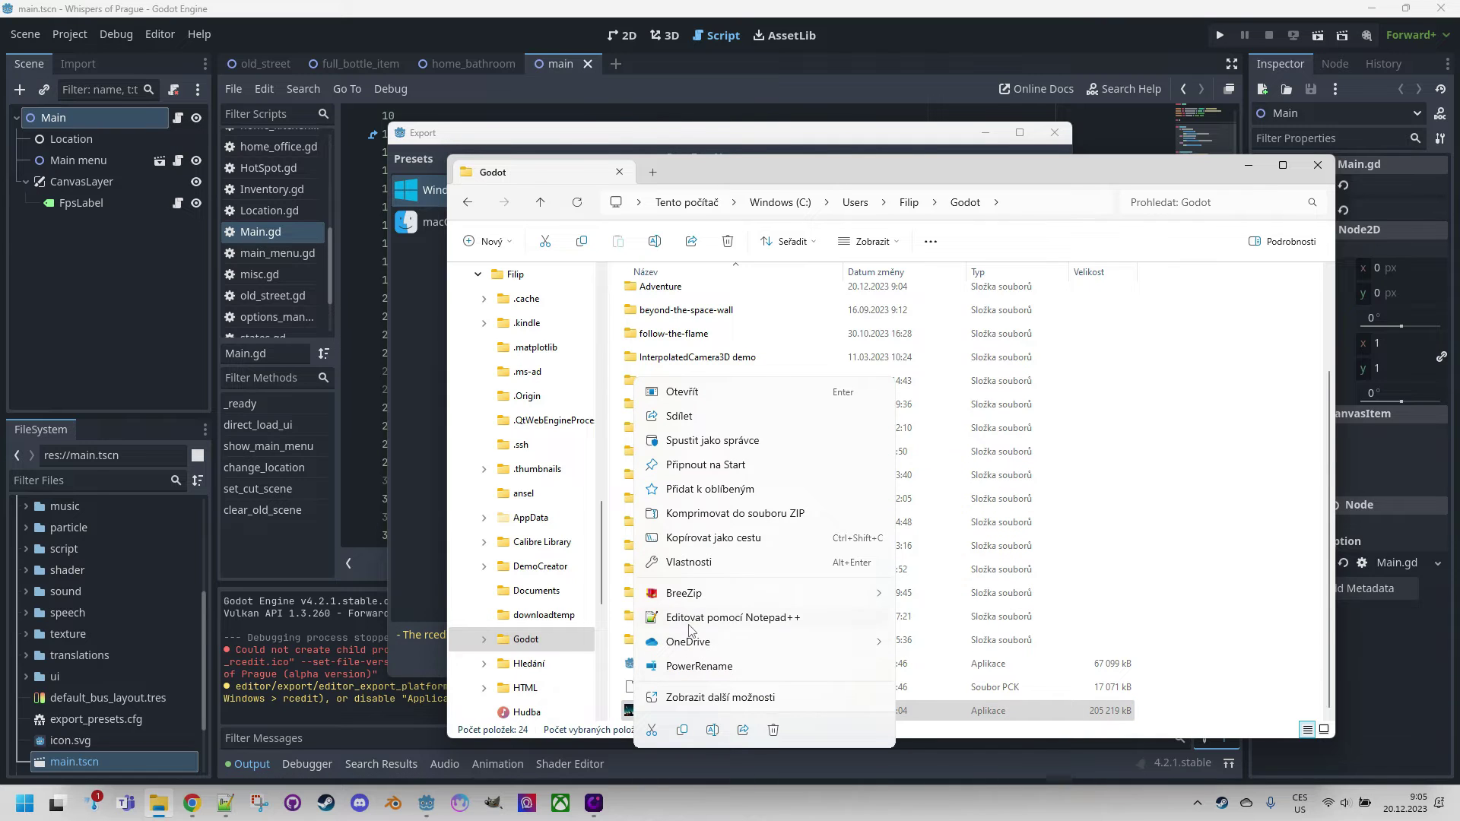
left_click(692, 563)
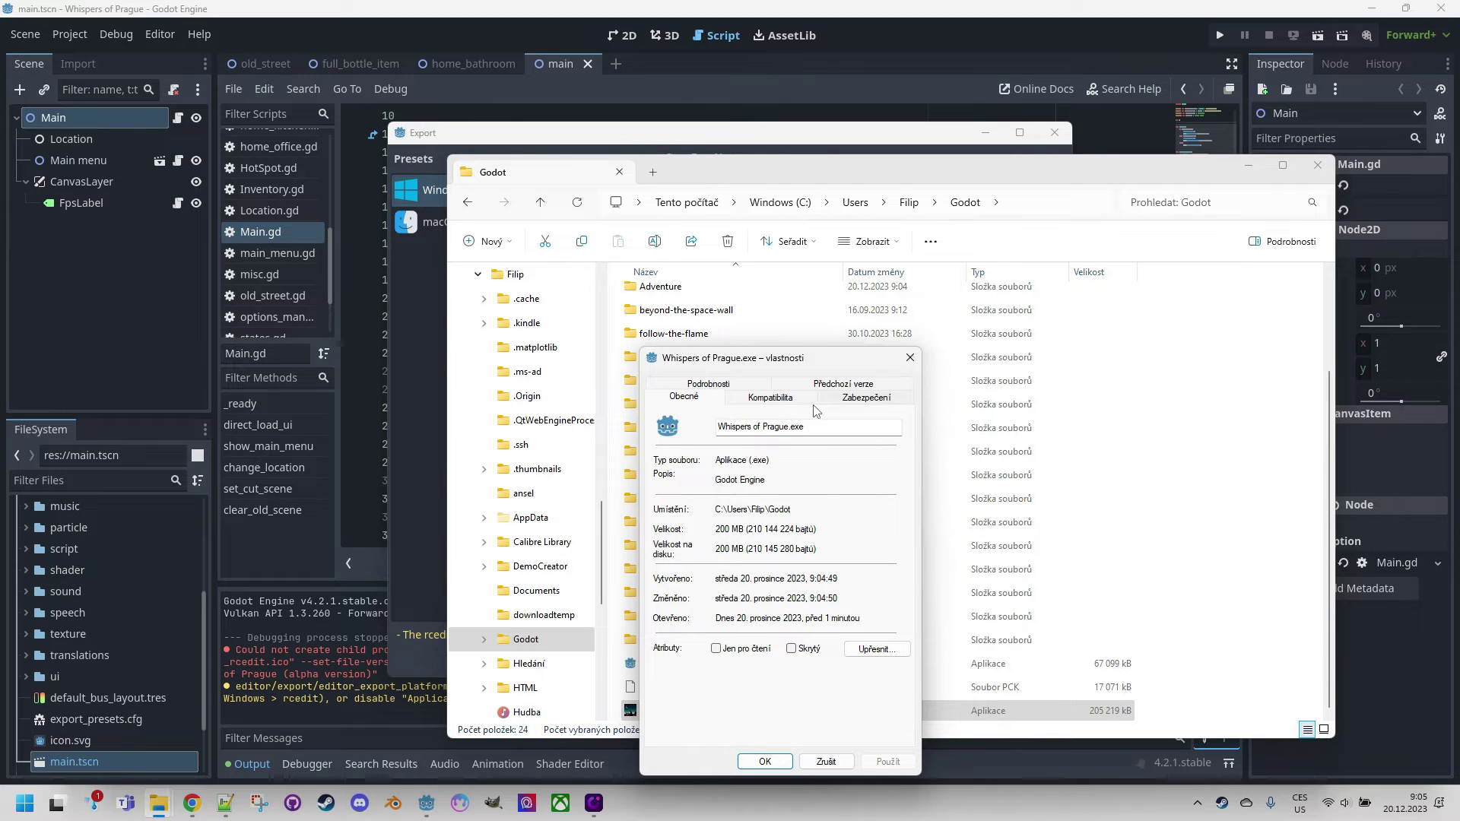
left_click(909, 358)
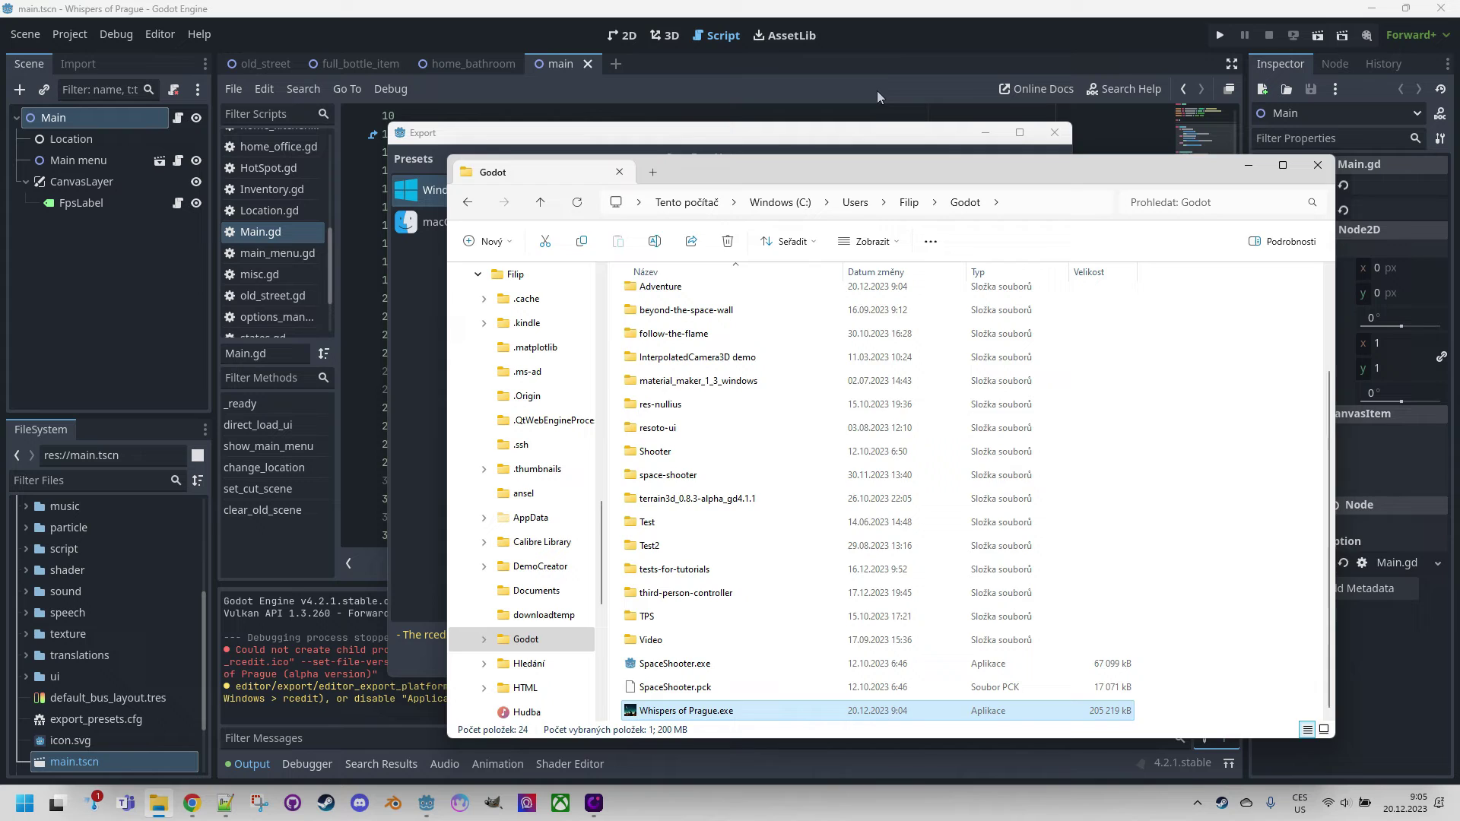
left_click(882, 58)
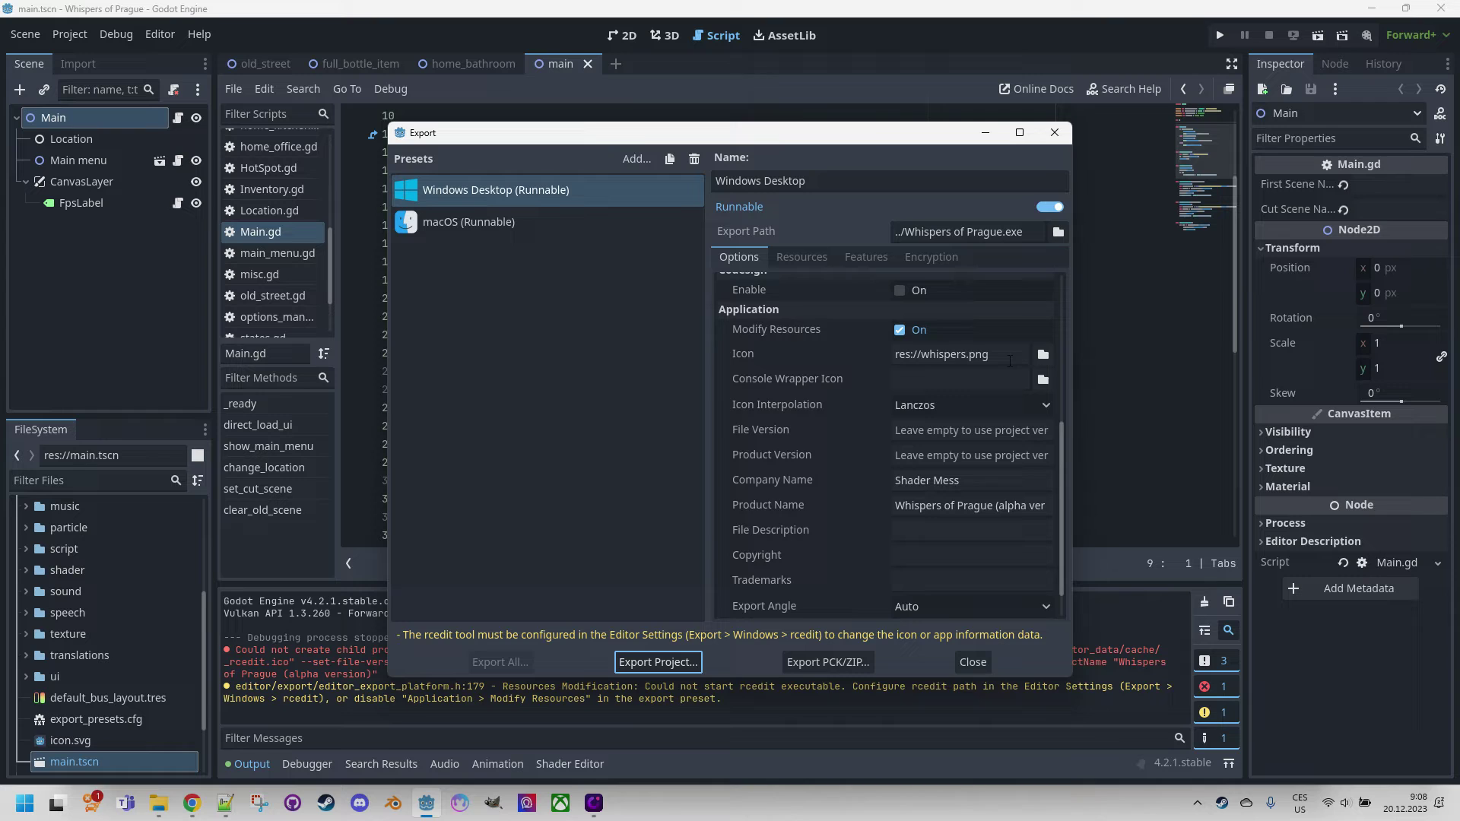
- Close the Export dialog and review Project Settings' Application > Config icons: whispers.png and whispers.ico
left_click(973, 661)
left_click(67, 33)
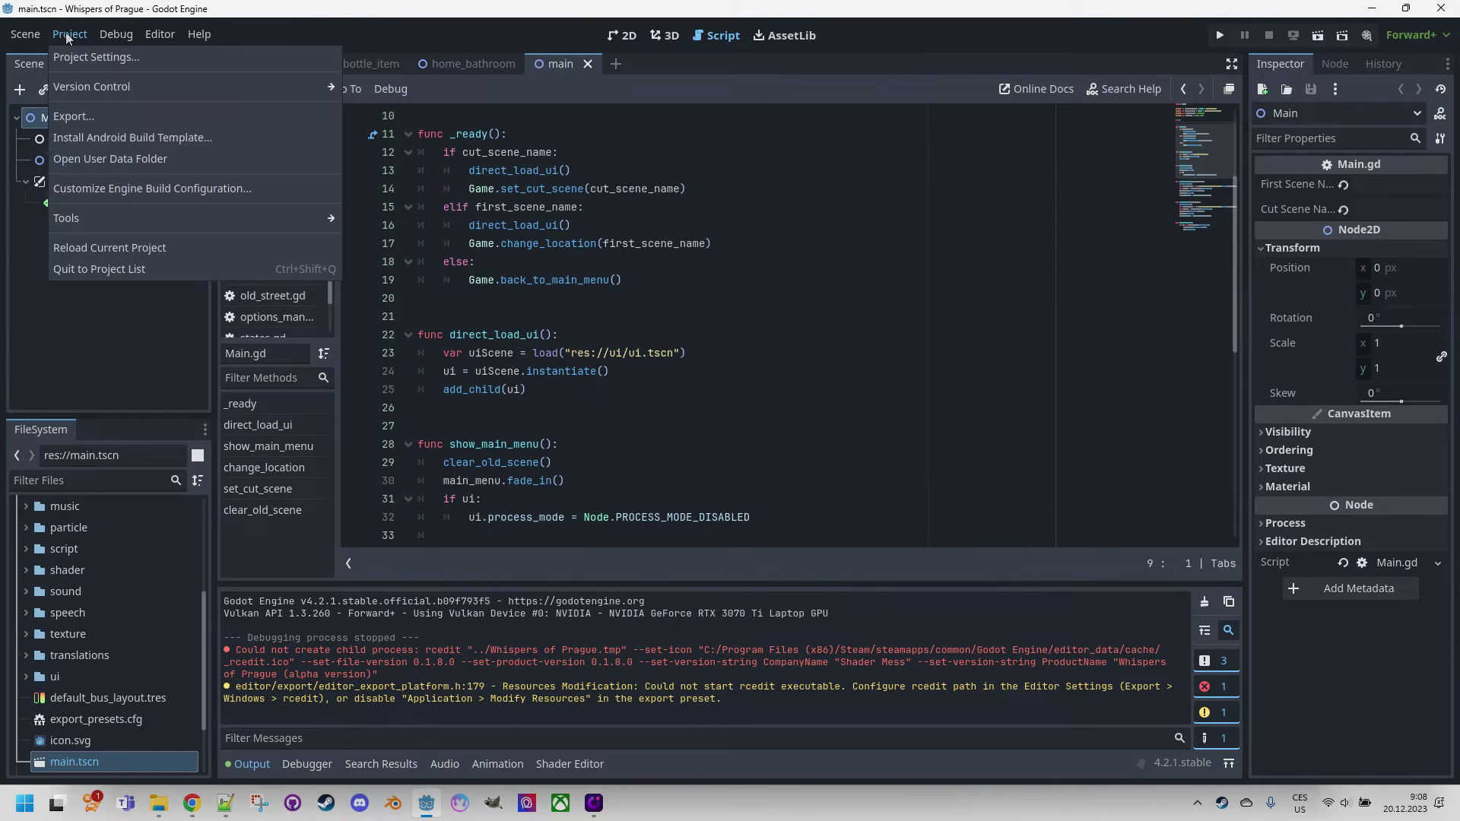
left_click(88, 56)
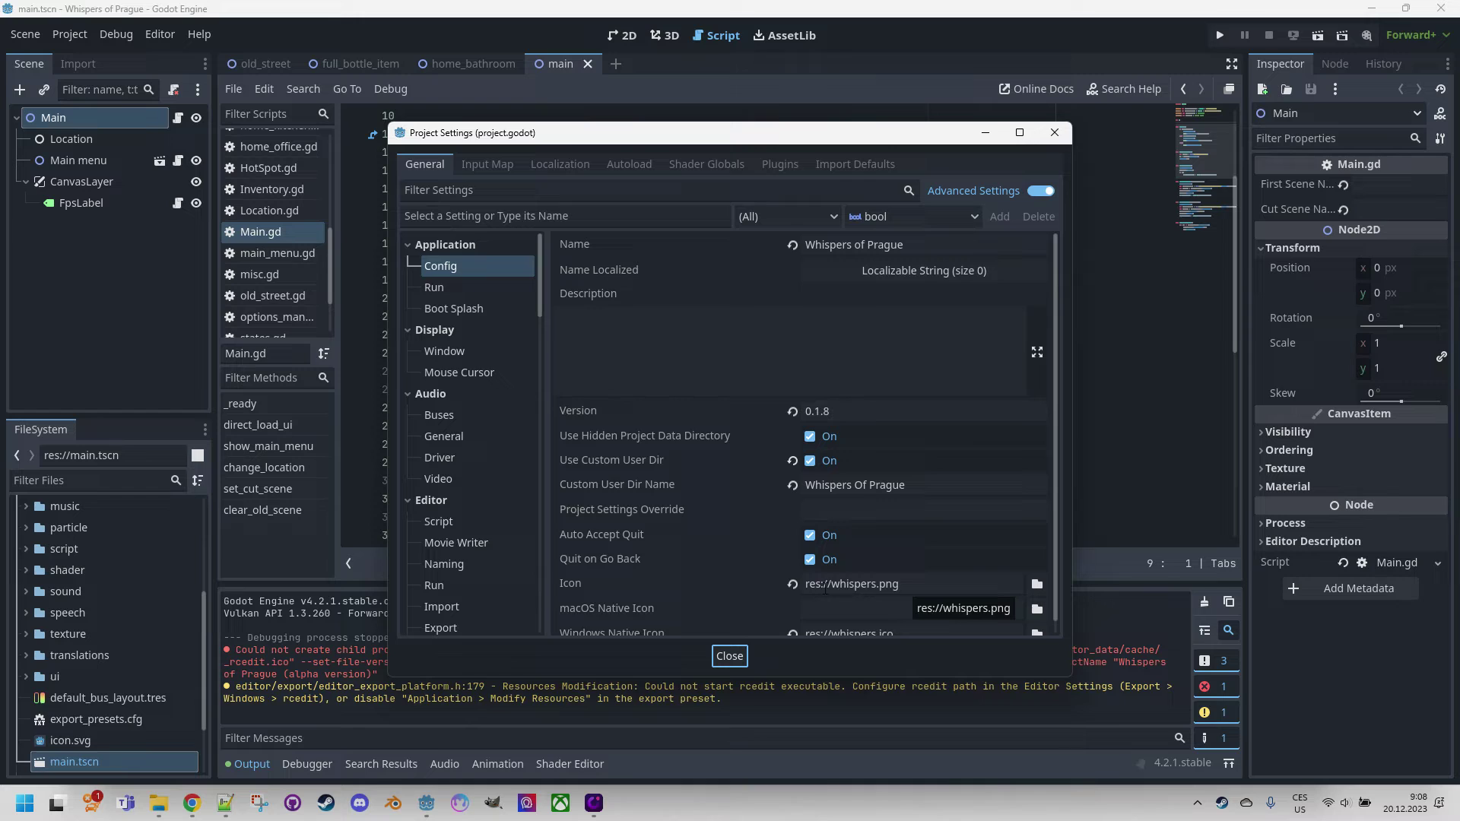
scroll(920, 587, "down", 1)
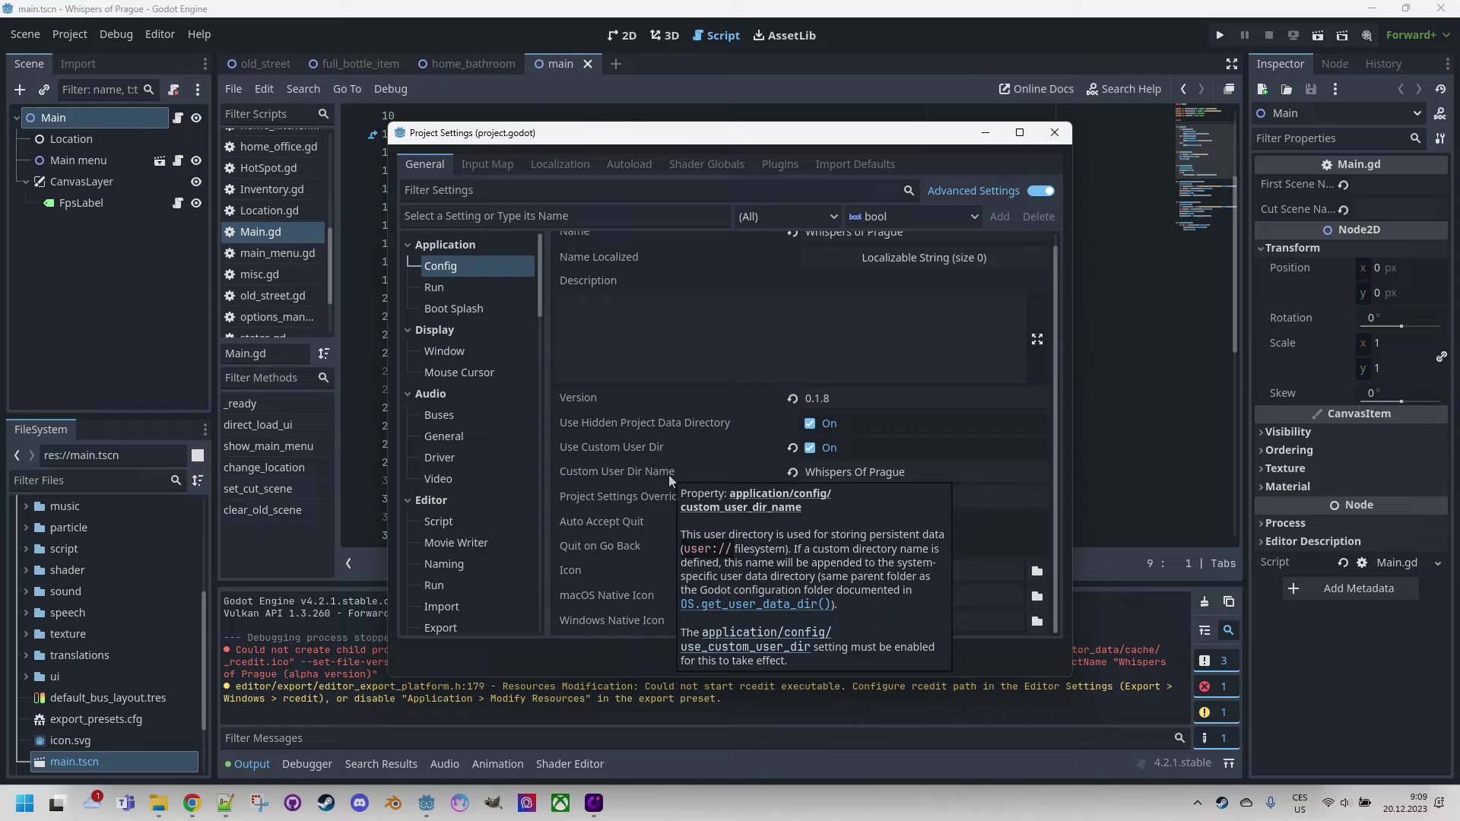
- Bring up Chrome's imagemagick.org tab showing the 7.1.1-23 release
left_click(199, 805)
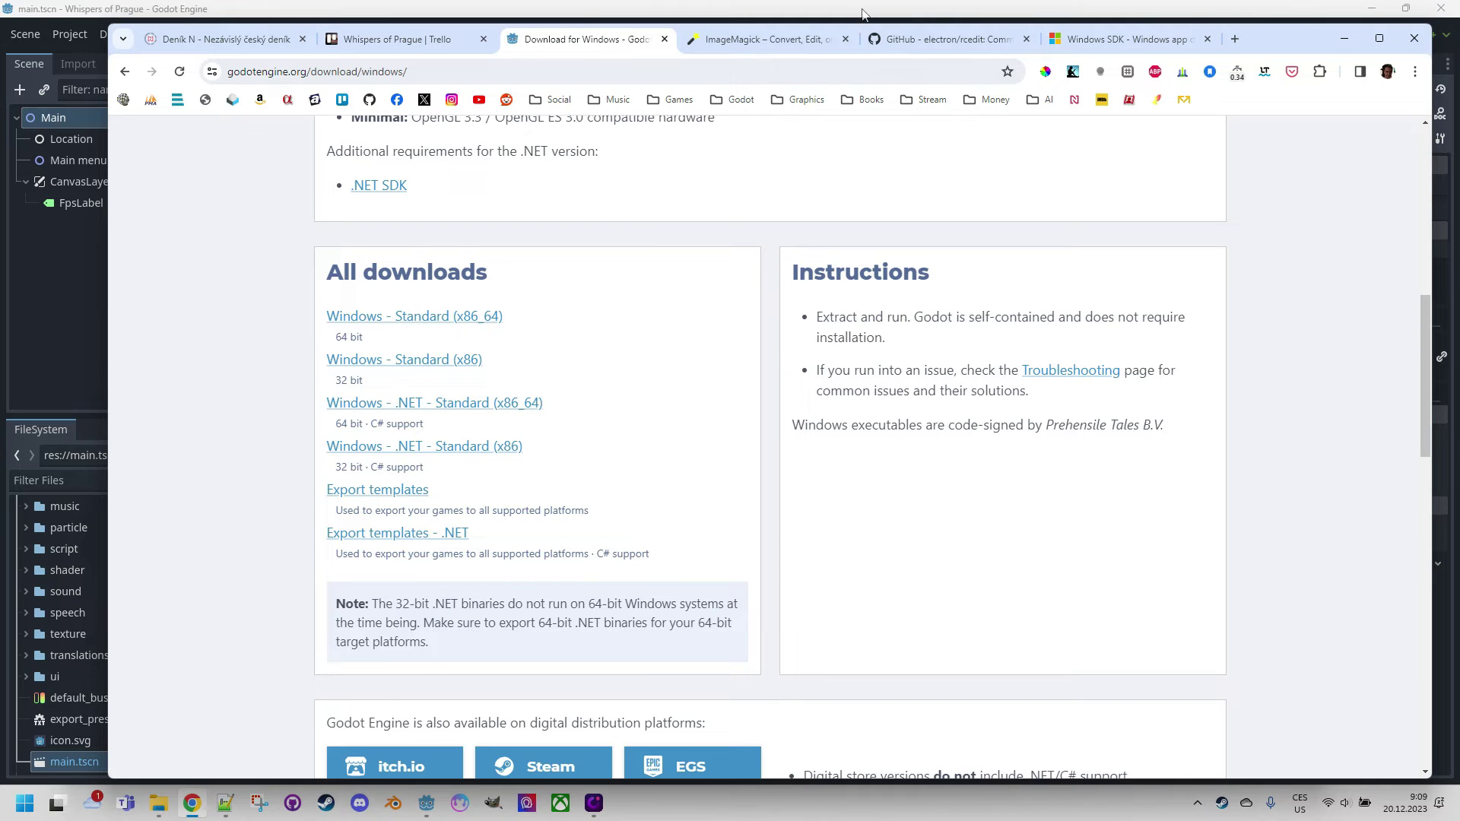
left_click(768, 39)
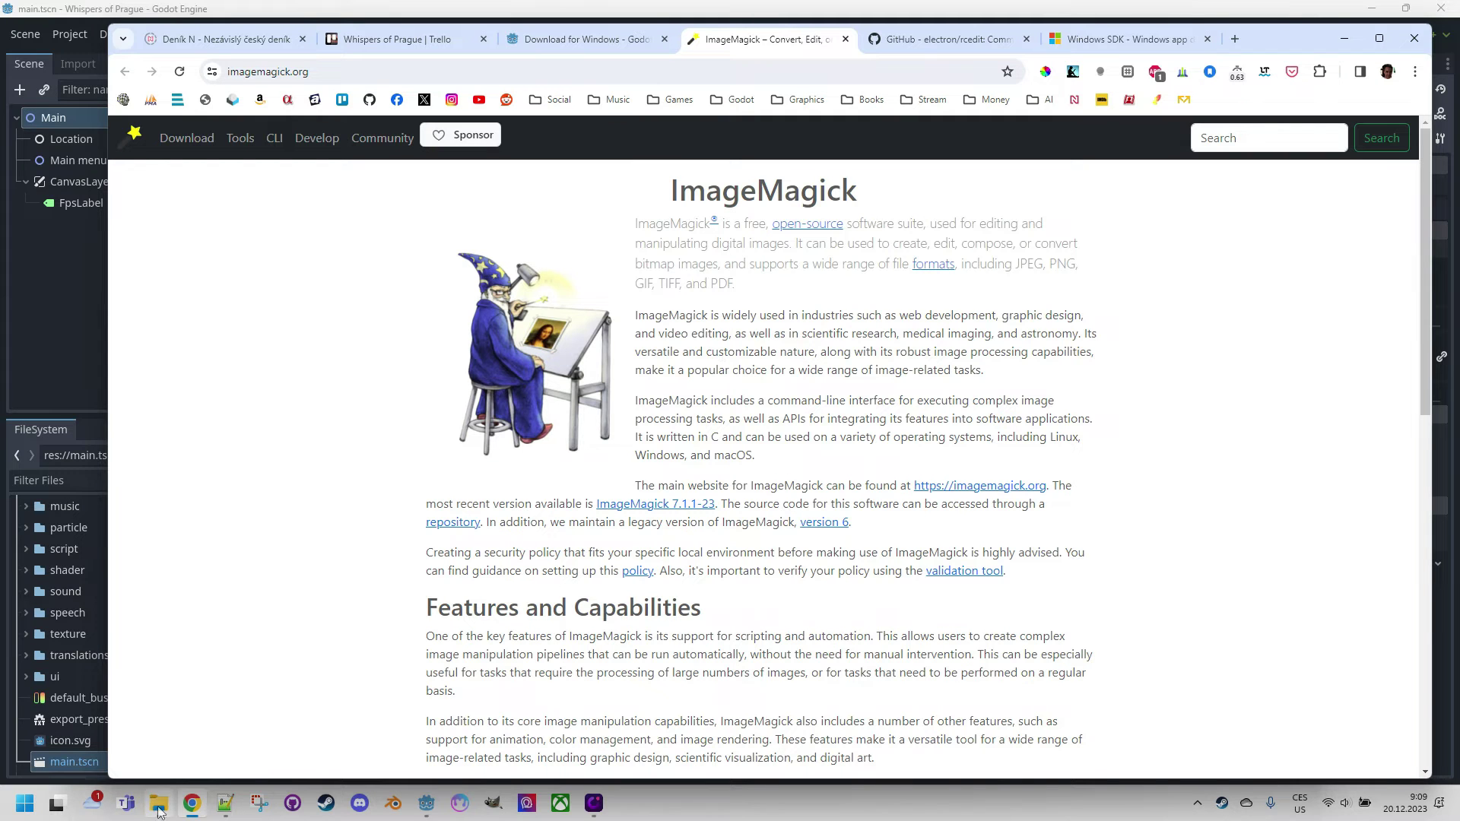
- Launch Command Prompt to convert whispers.png into whispers.ico, then bring Godot's Project Settings back
key("super")
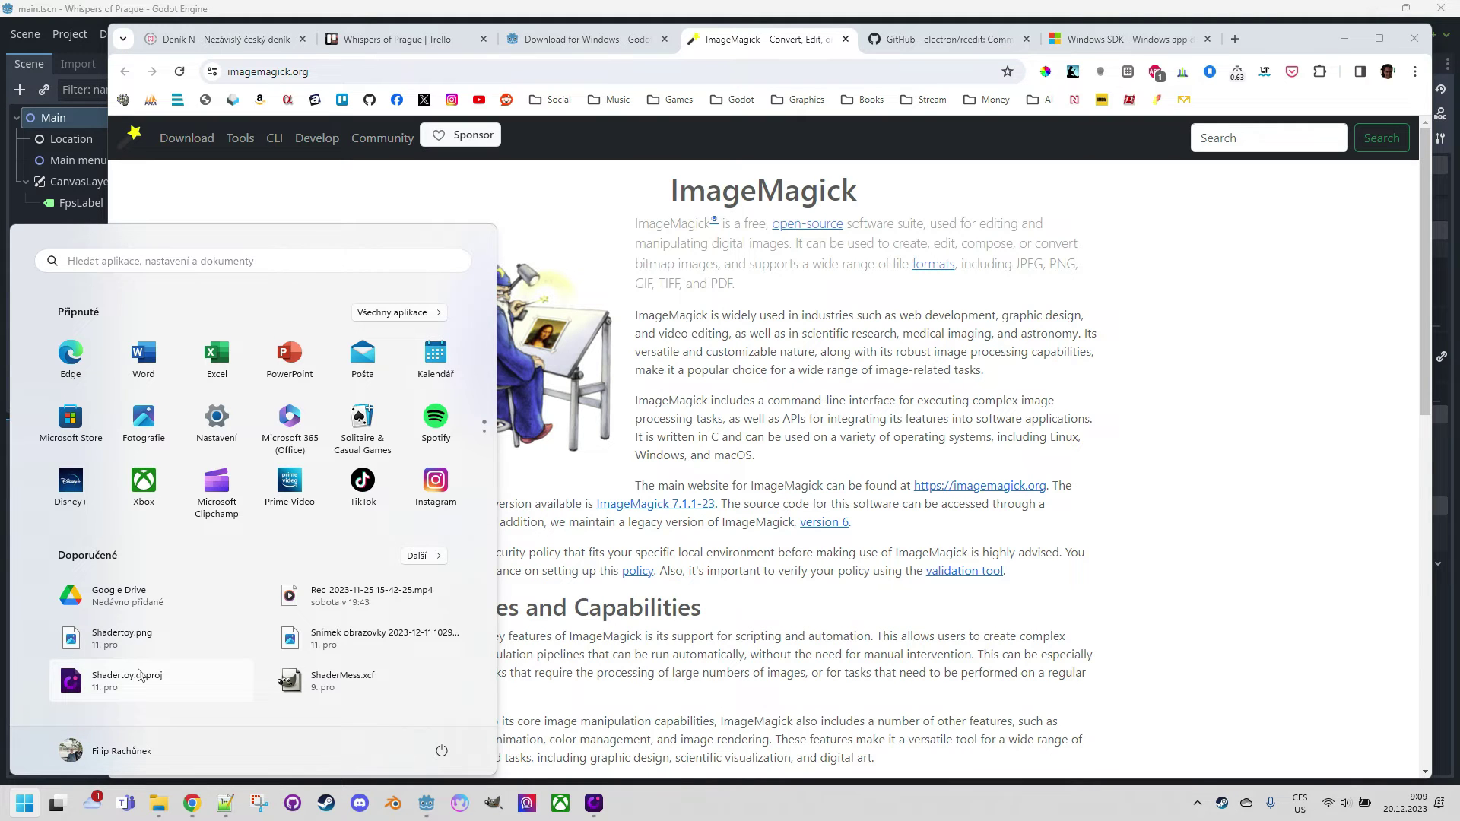
type("cmd")
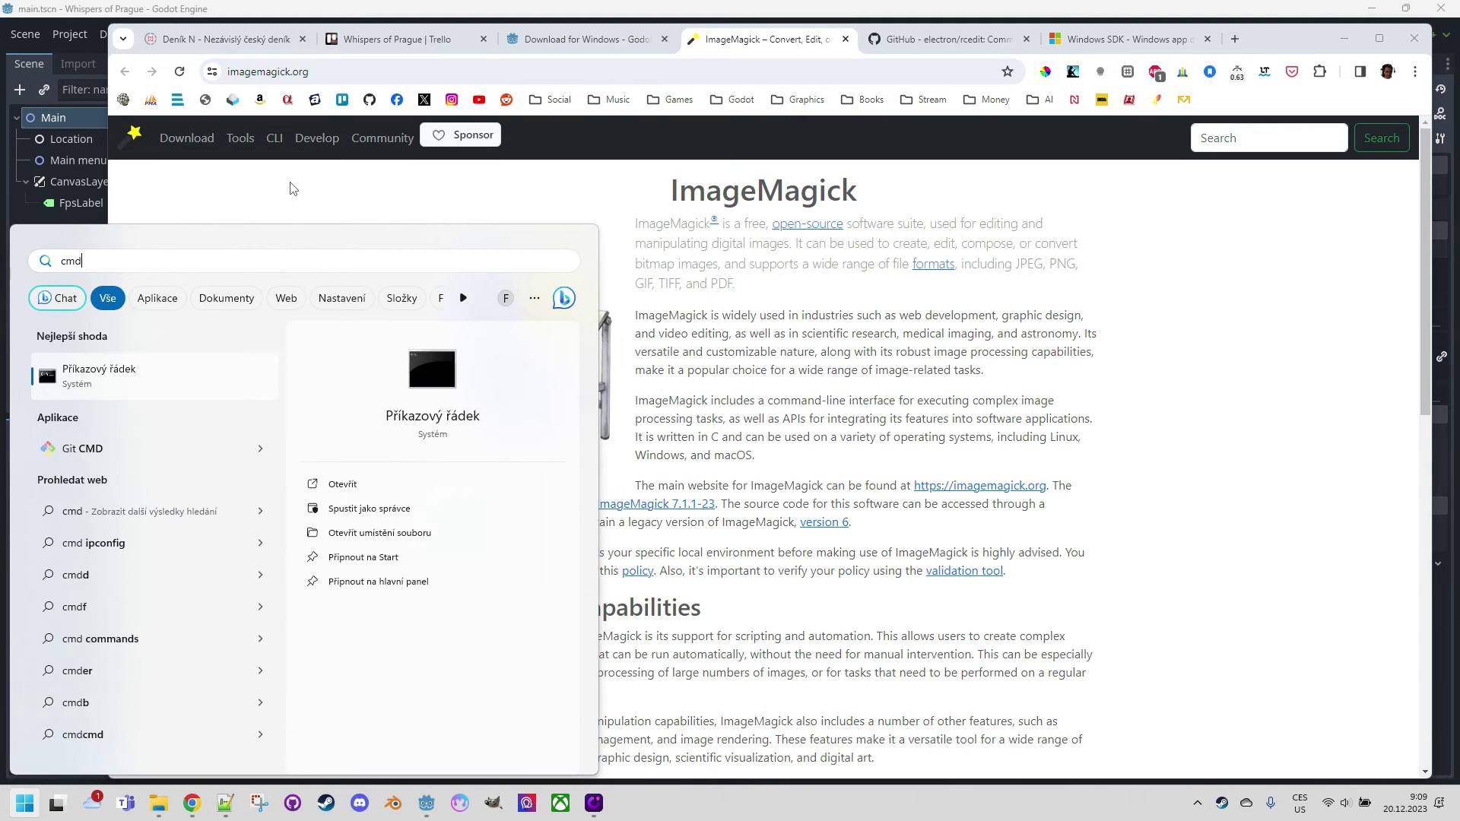
key("Return")
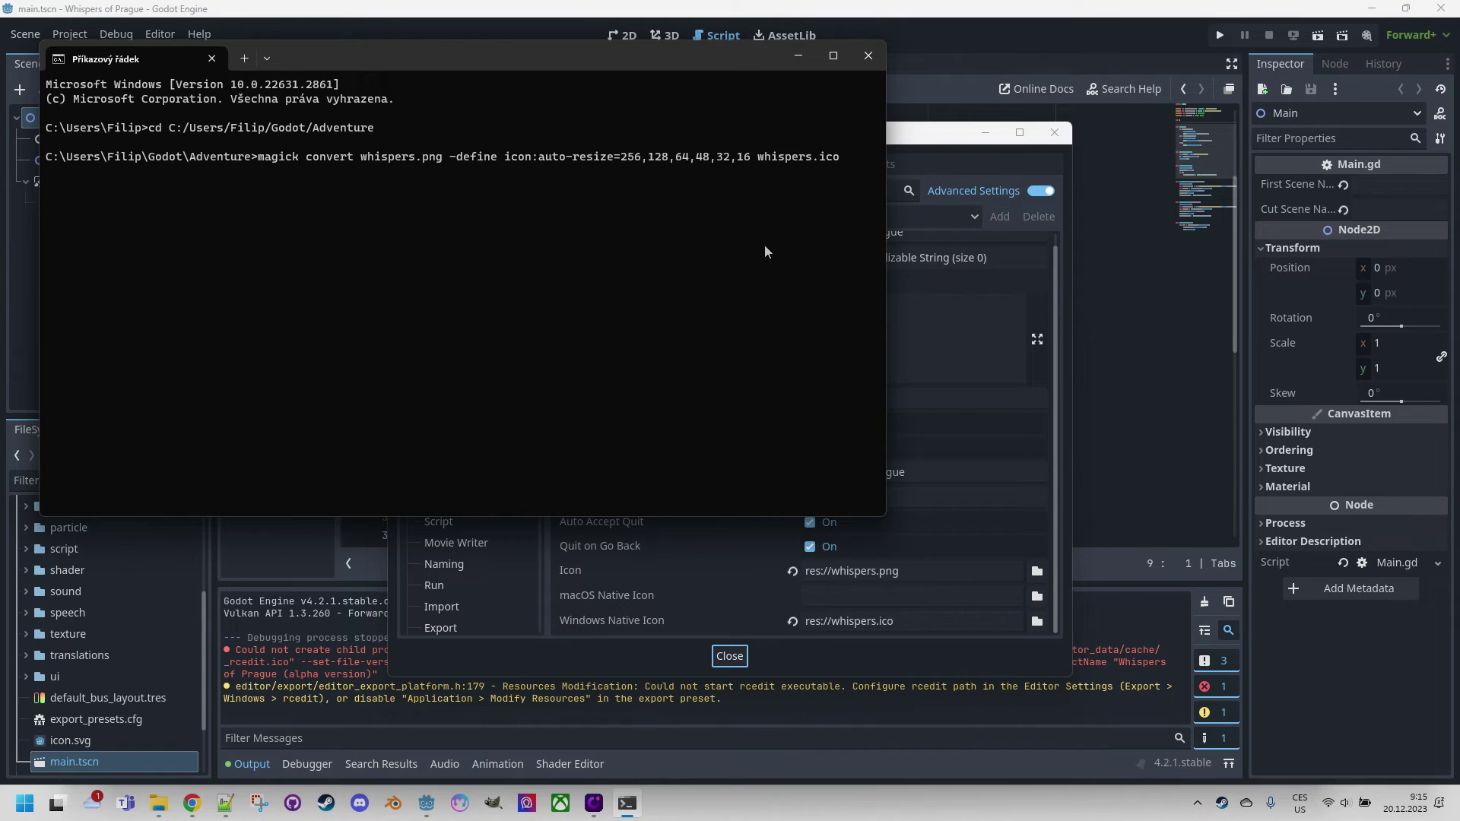
left_click(920, 135)
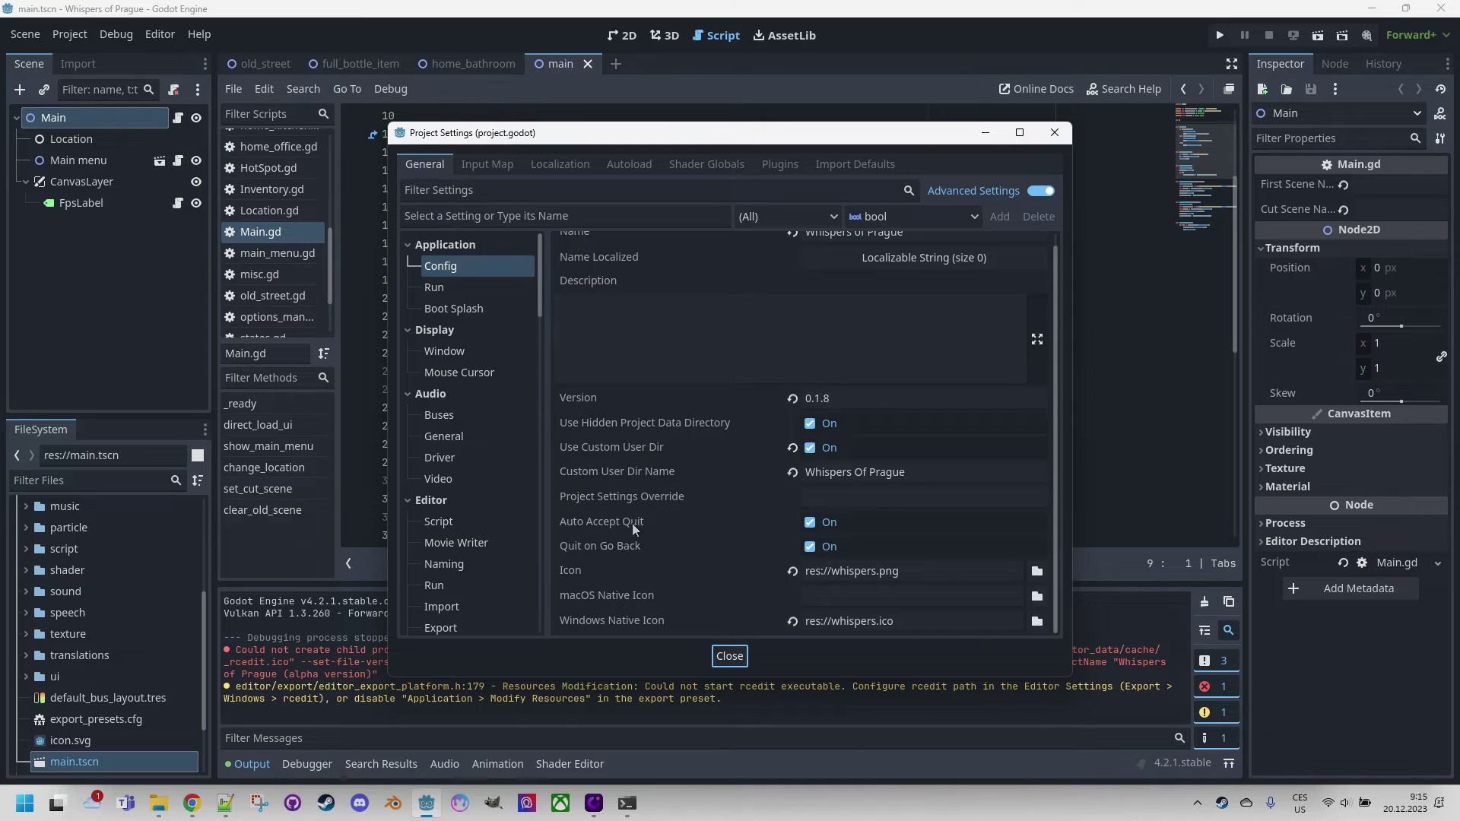
mouse_move(668, 502)
- Find rcedit-x64.exe among the electron/rcedit v2.0.0 release assets on GitHub, then return to Godot
left_click(192, 803)
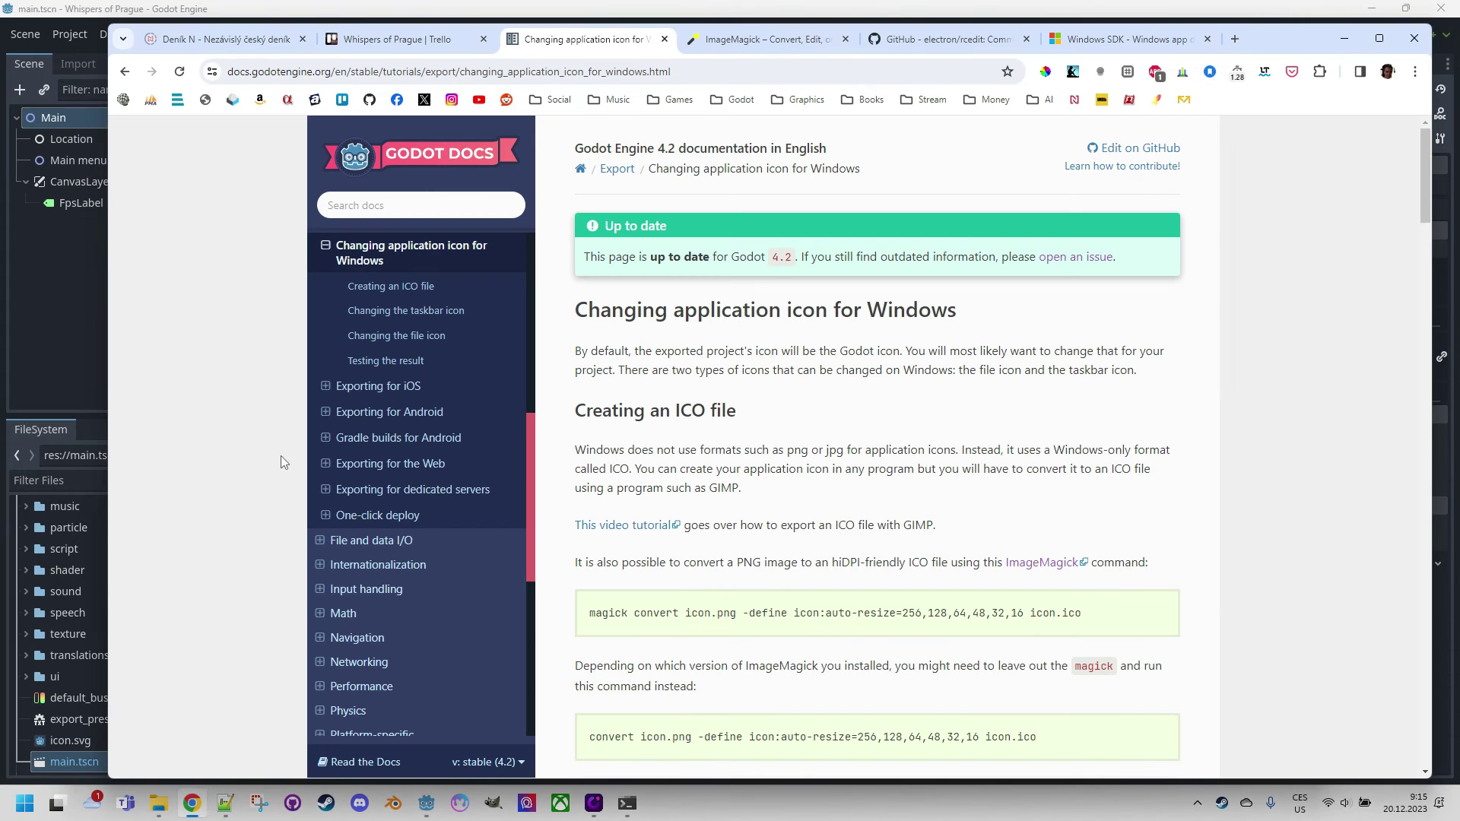
left_click(924, 42)
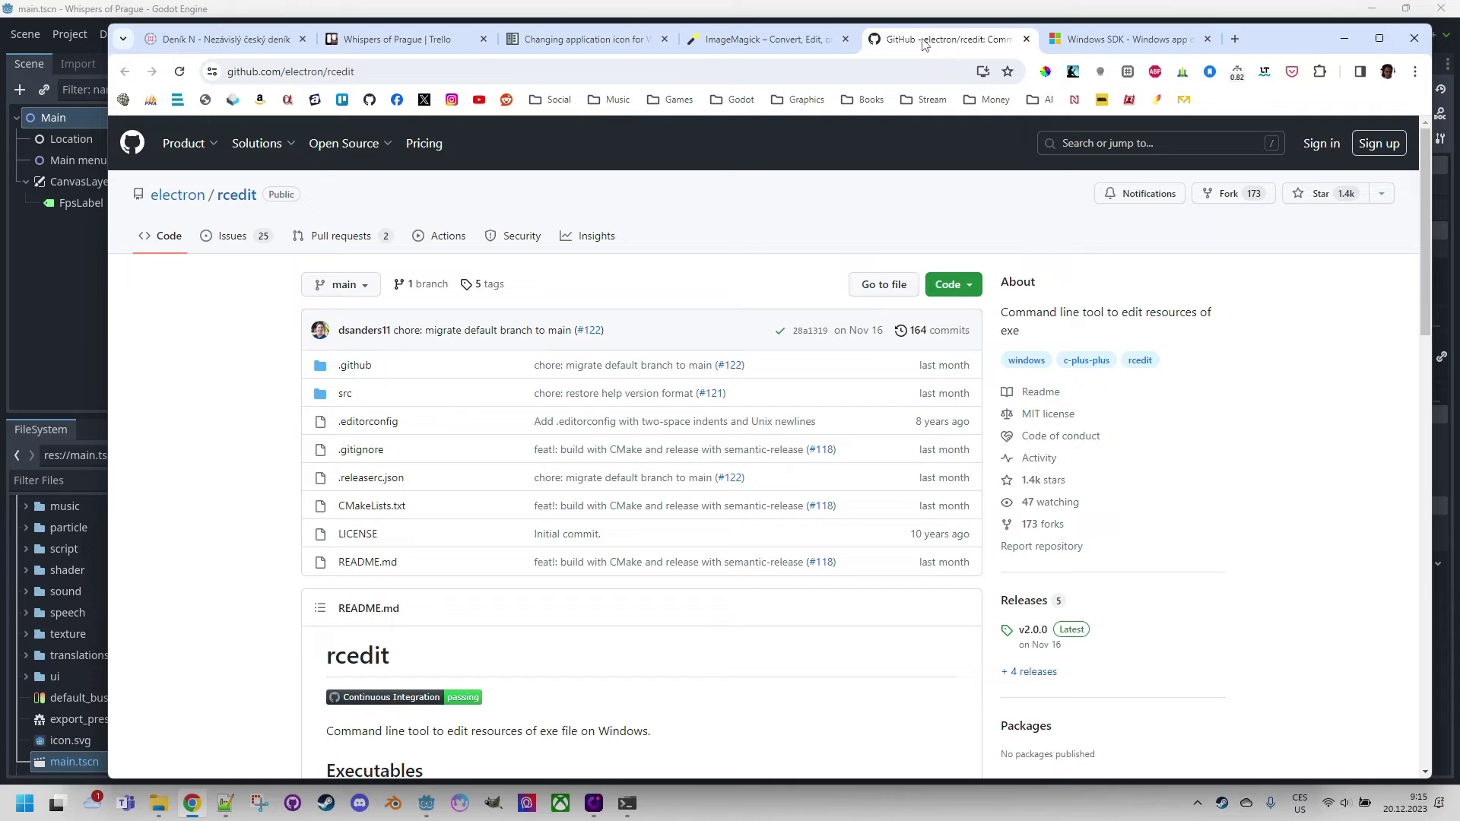
mouse_move(344, 143)
left_click(1028, 603)
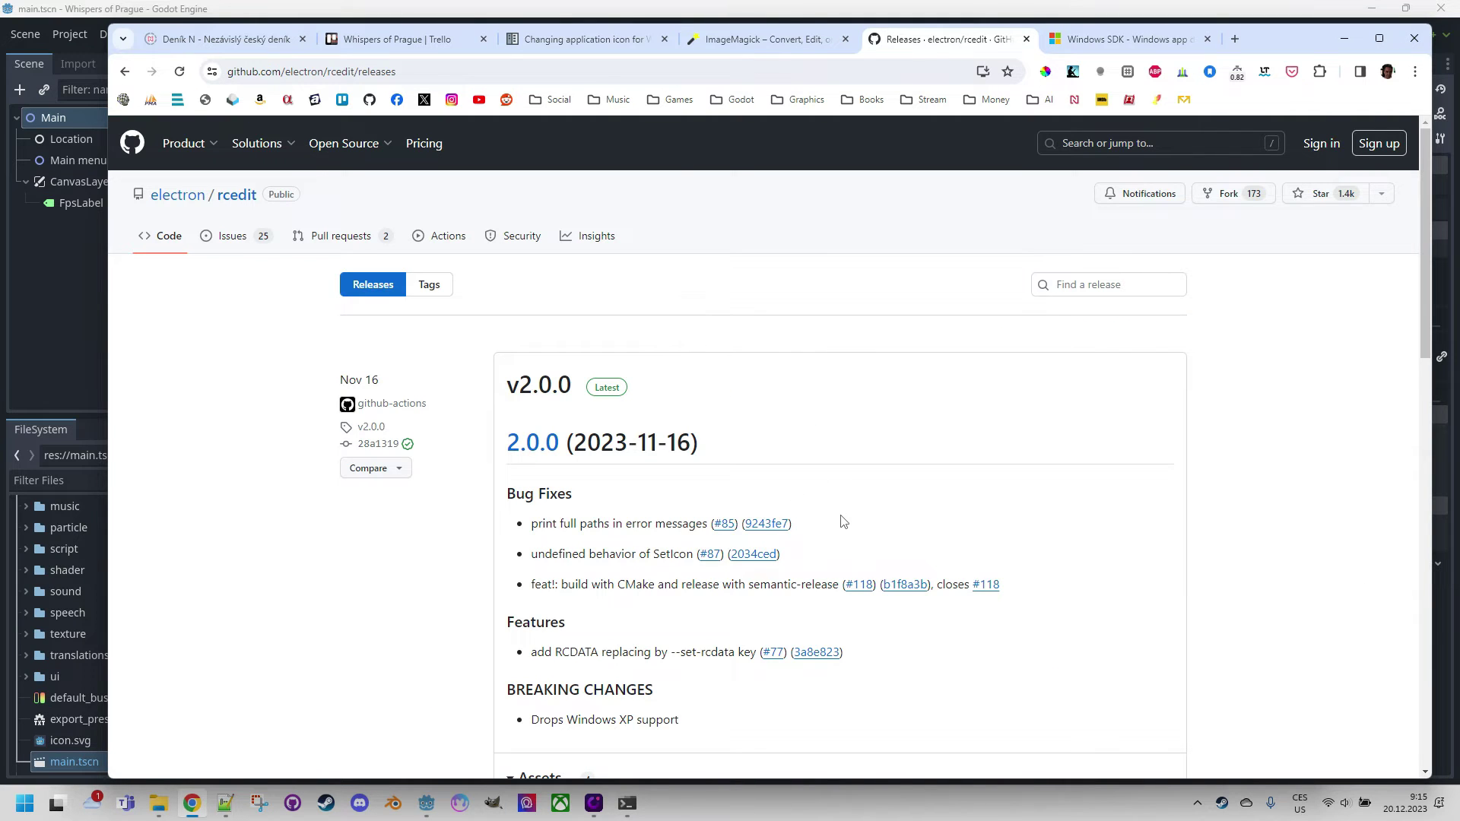
scroll(875, 533, "down", 4)
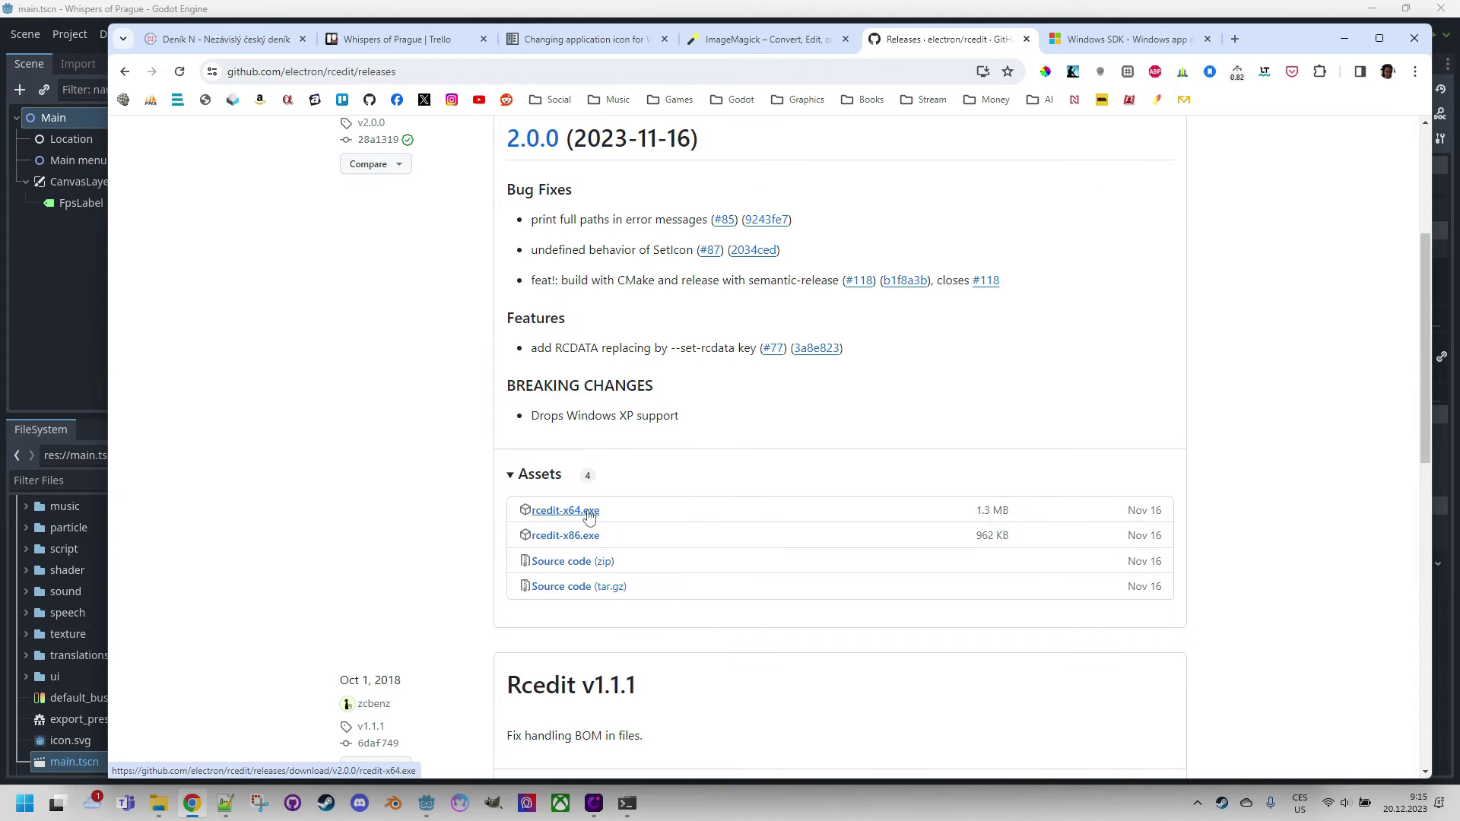
scroll(590, 517, "up", 4)
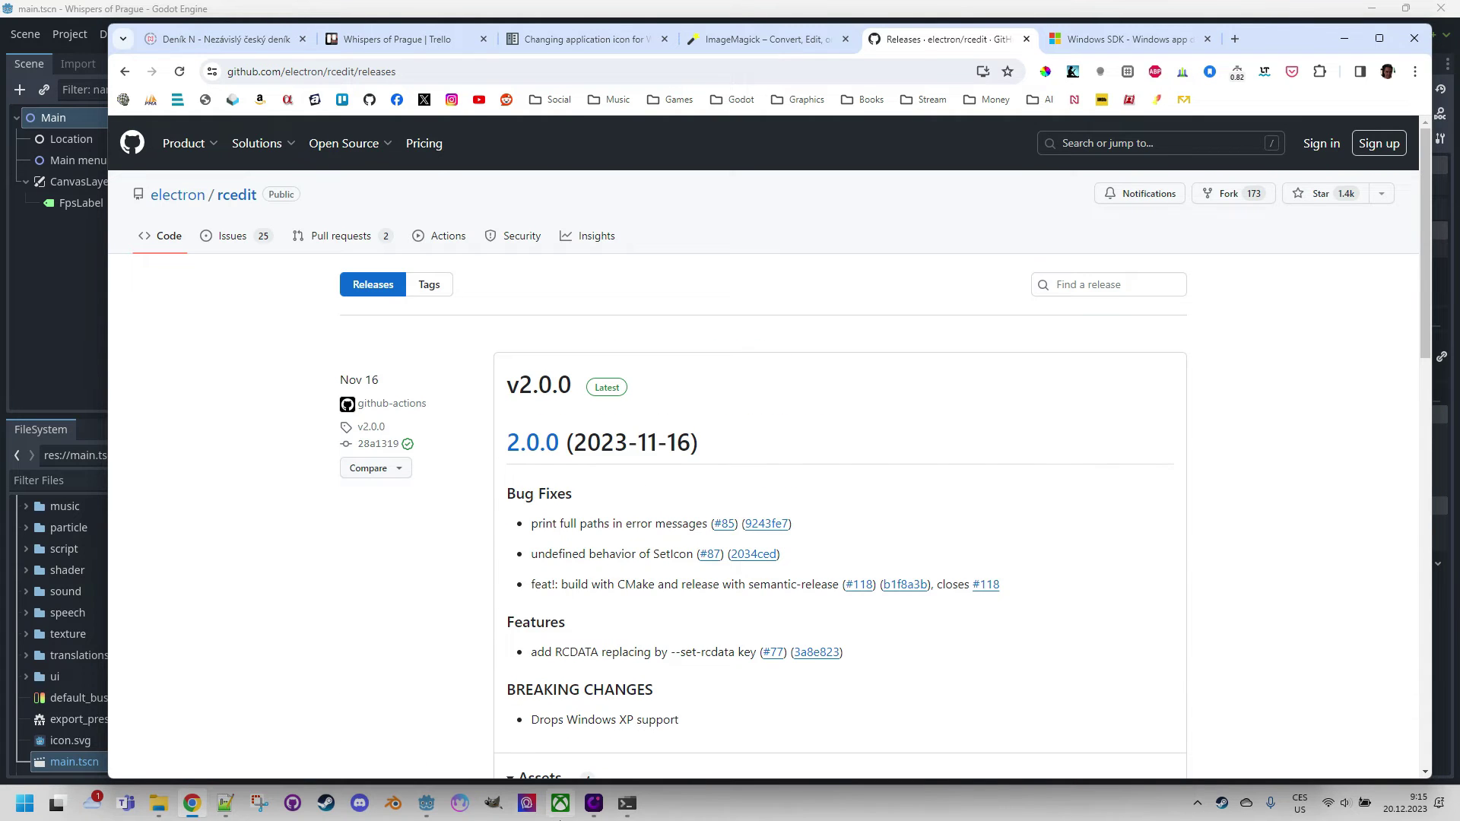
left_click(428, 804)
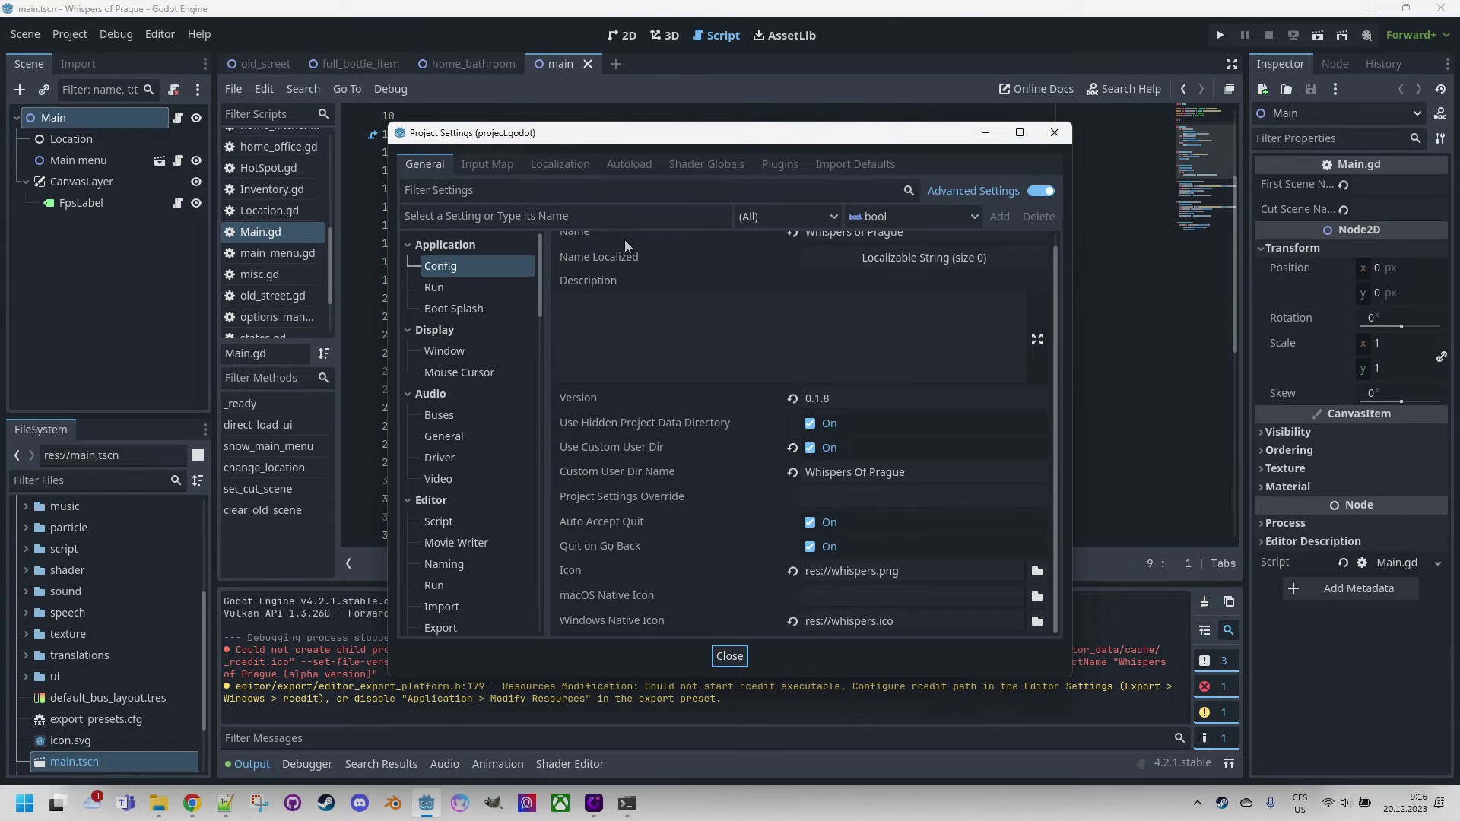
- Close Project Settings and set the Editor Settings Windows rcedit path to Downloads/rcedit-x64.exe
left_click(728, 655)
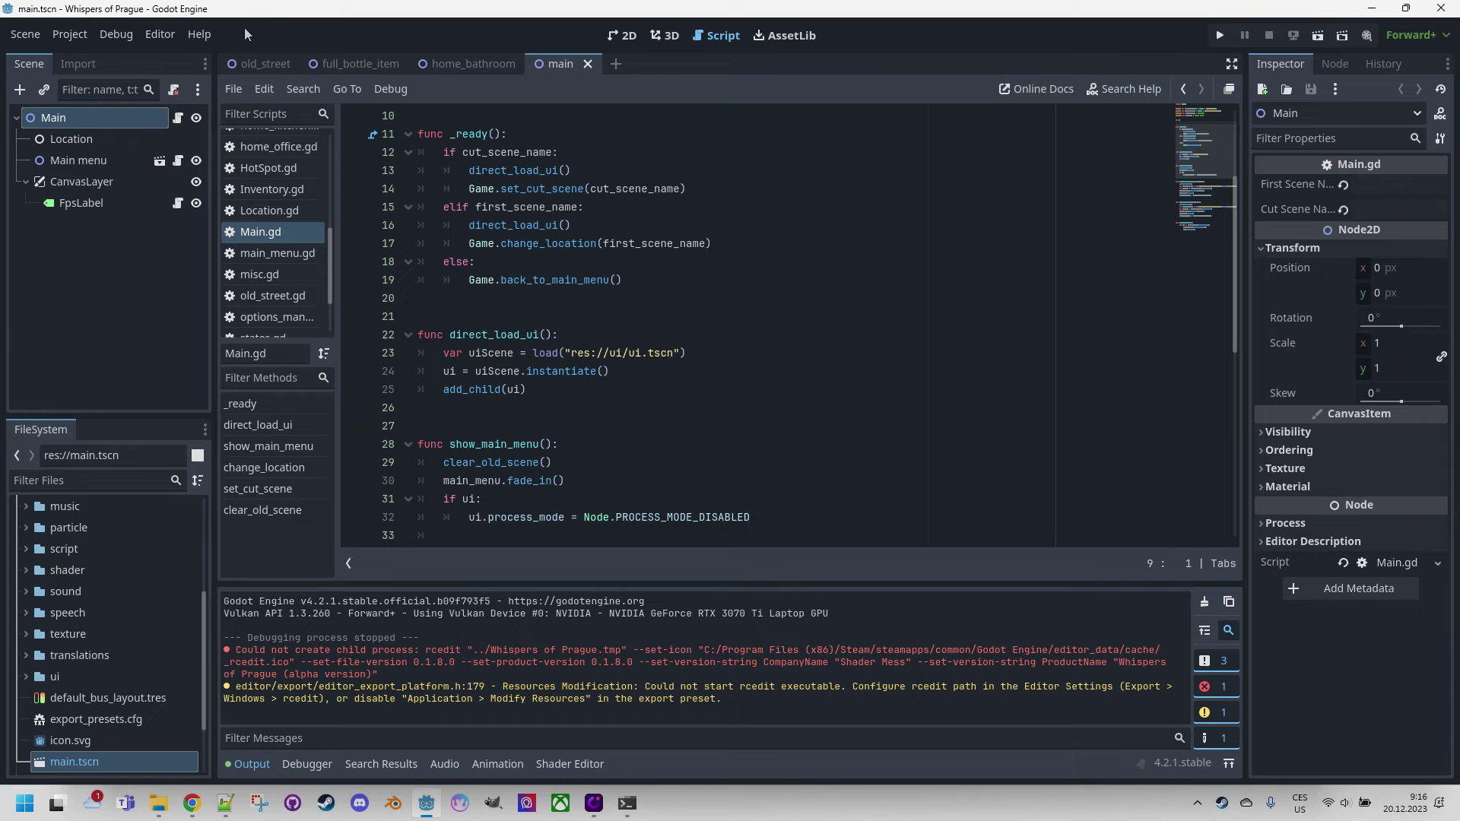
left_click(162, 35)
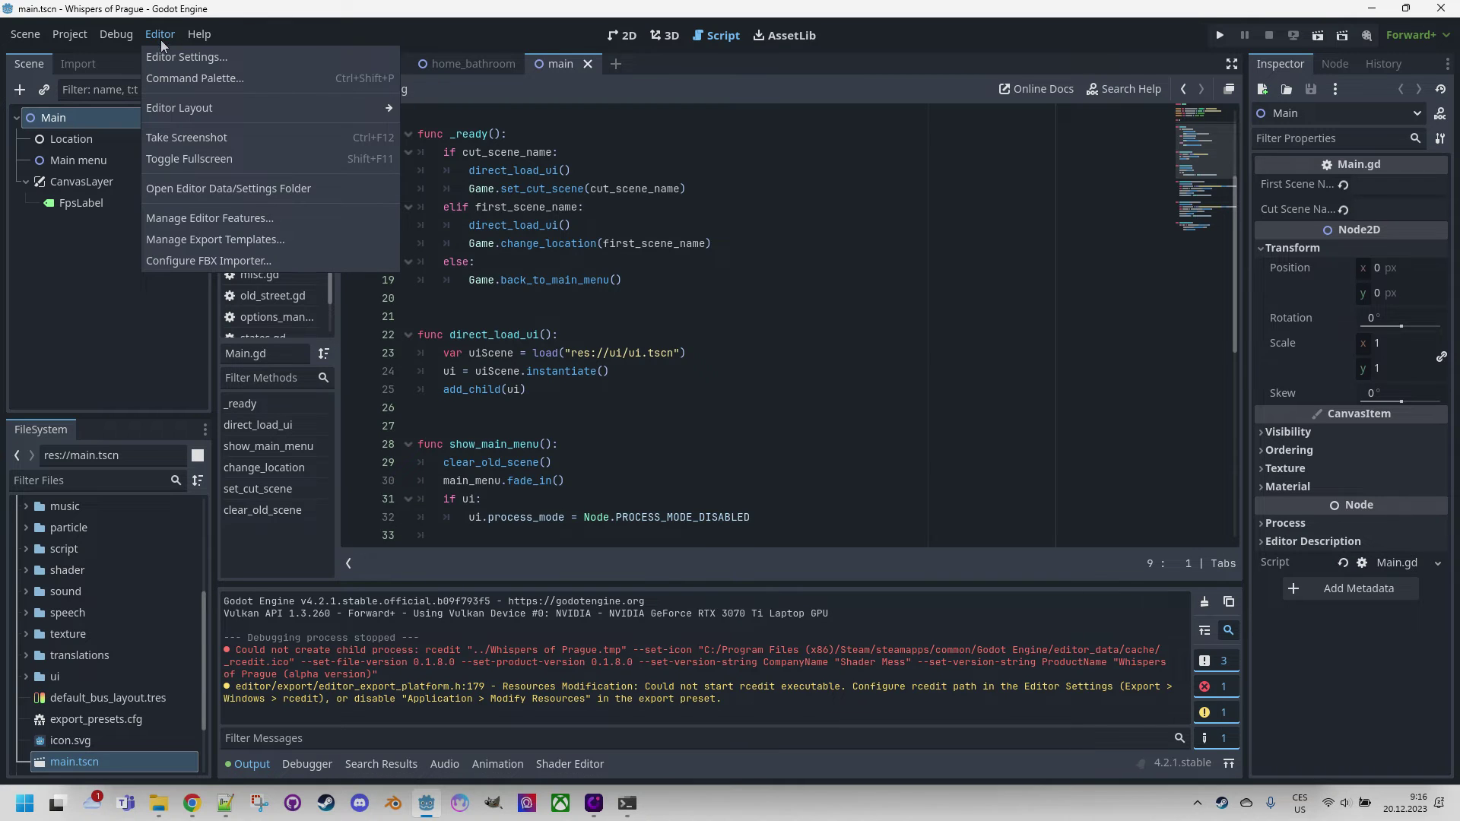
left_click(225, 55)
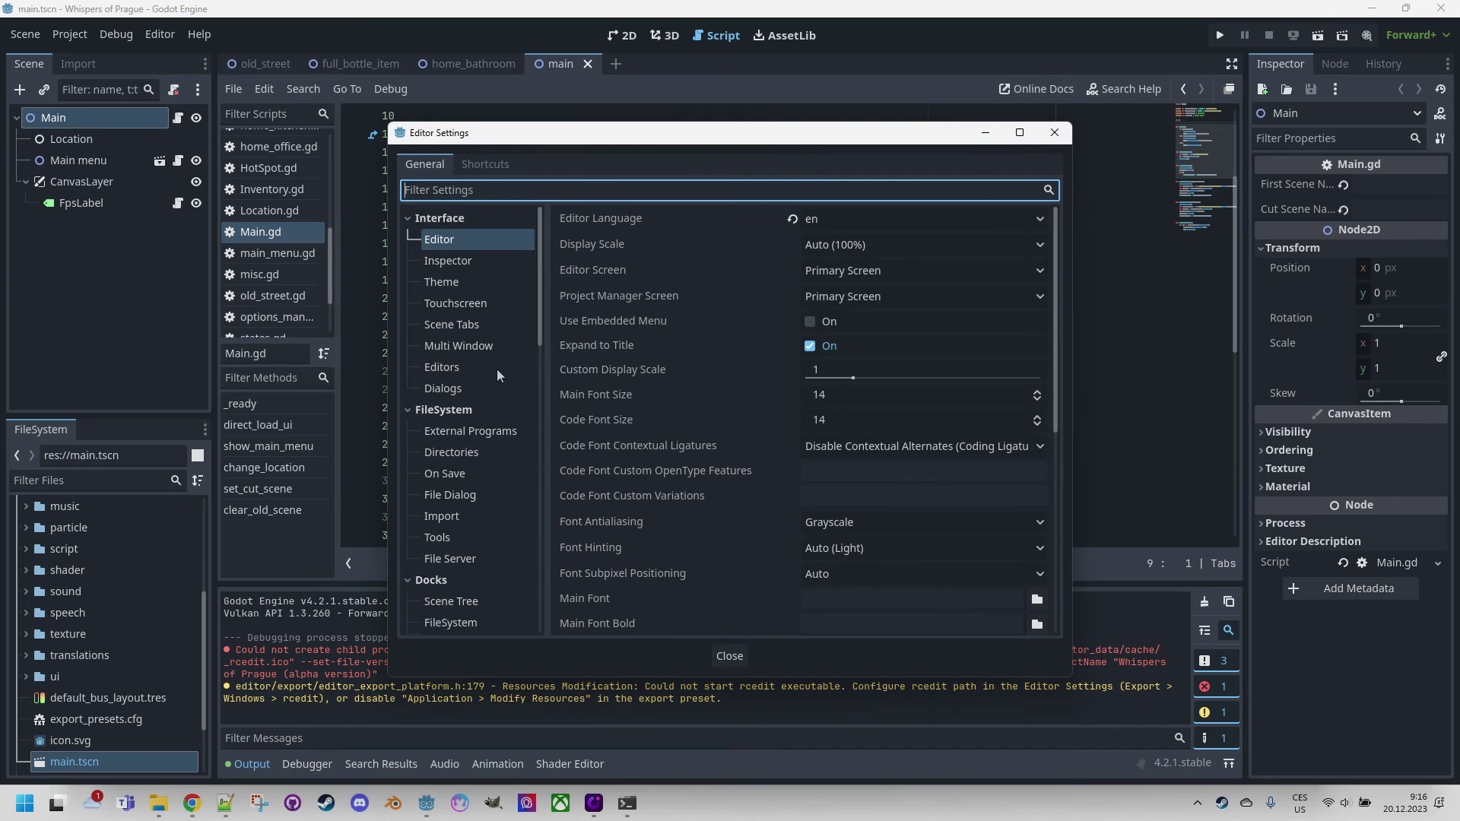
scroll(499, 399, "down", 10)
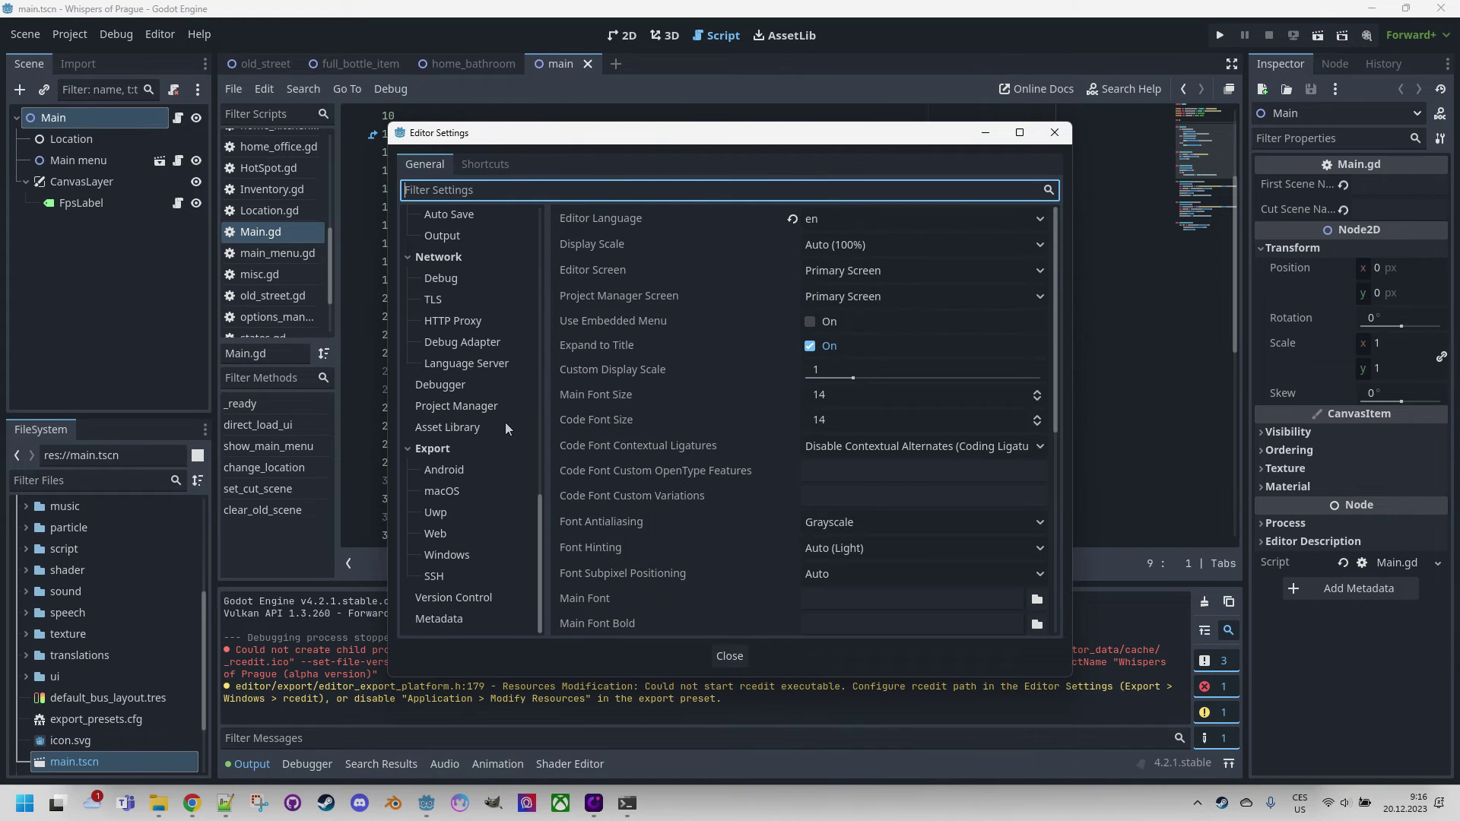
left_click(453, 555)
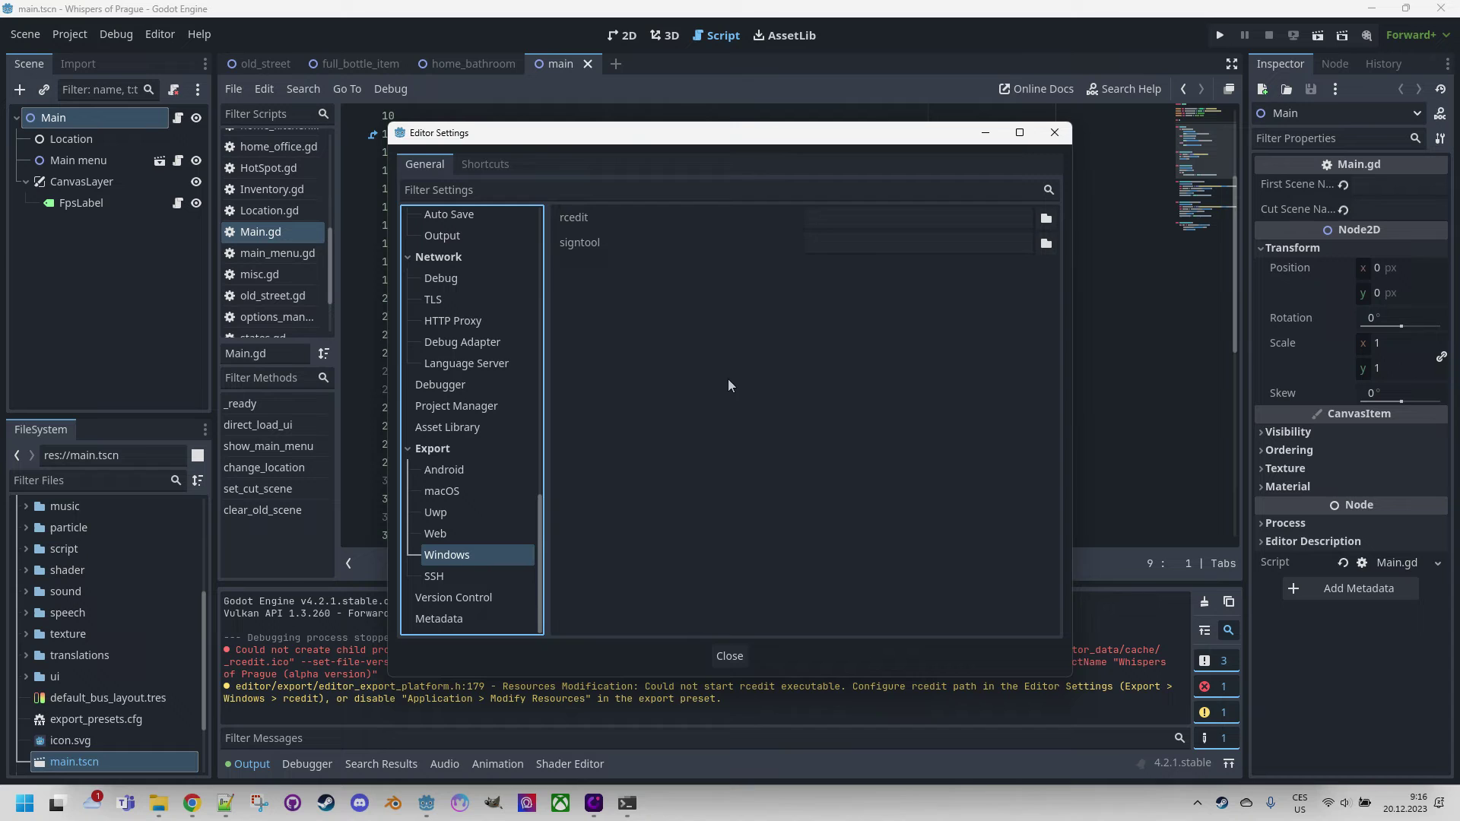
left_click(880, 223)
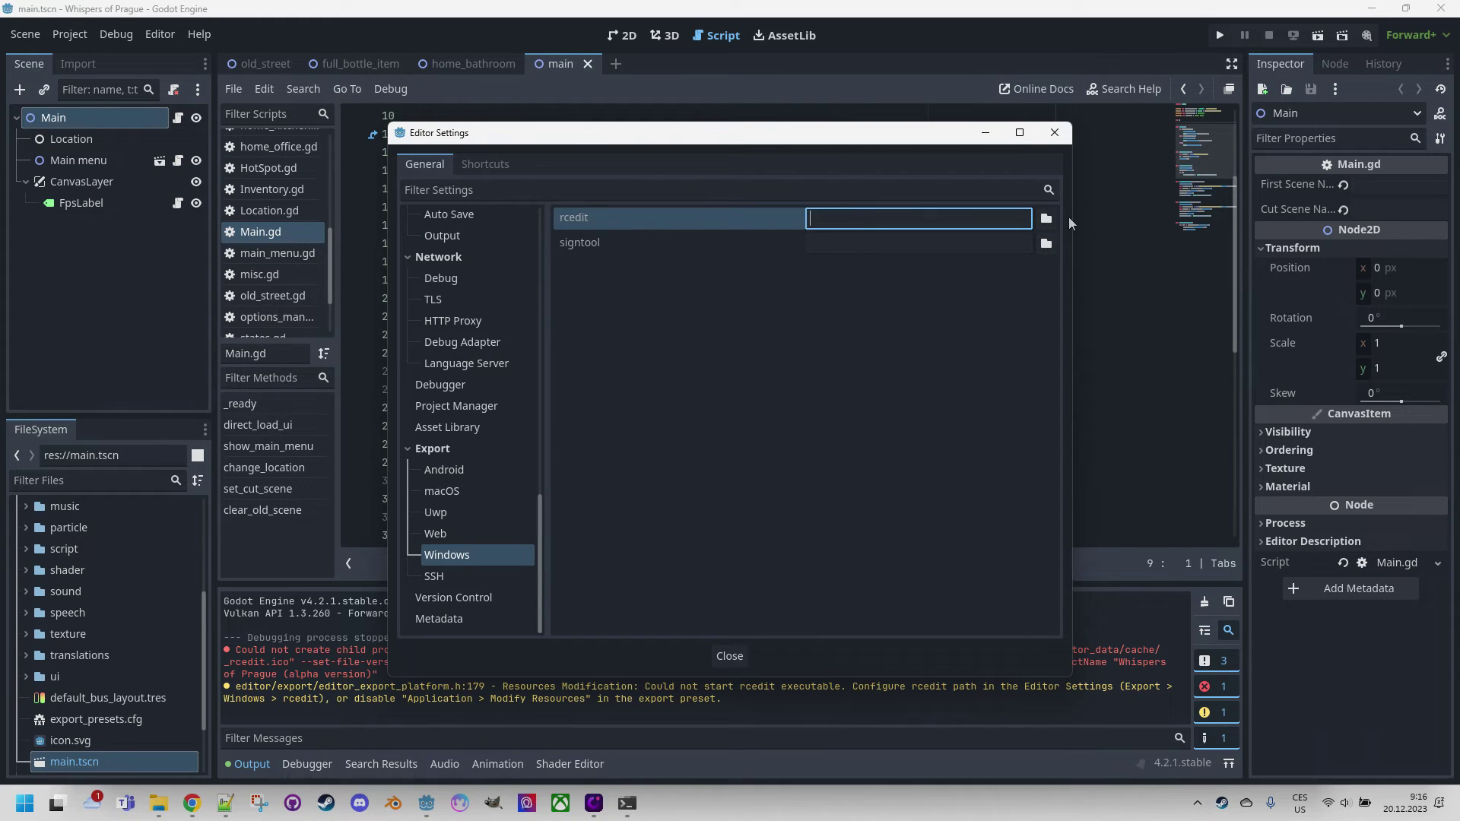
left_click(1047, 218)
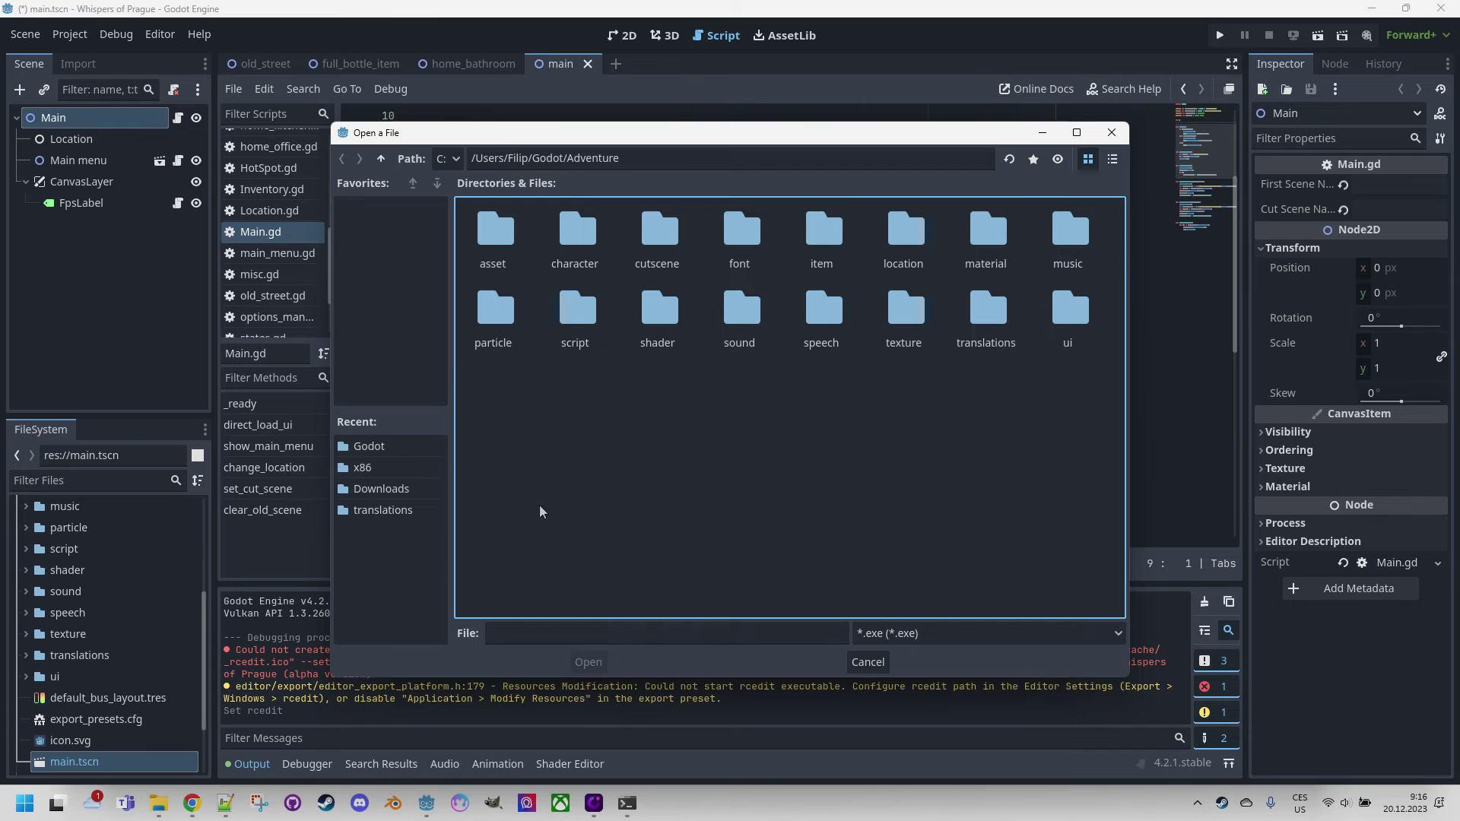
left_click(384, 492)
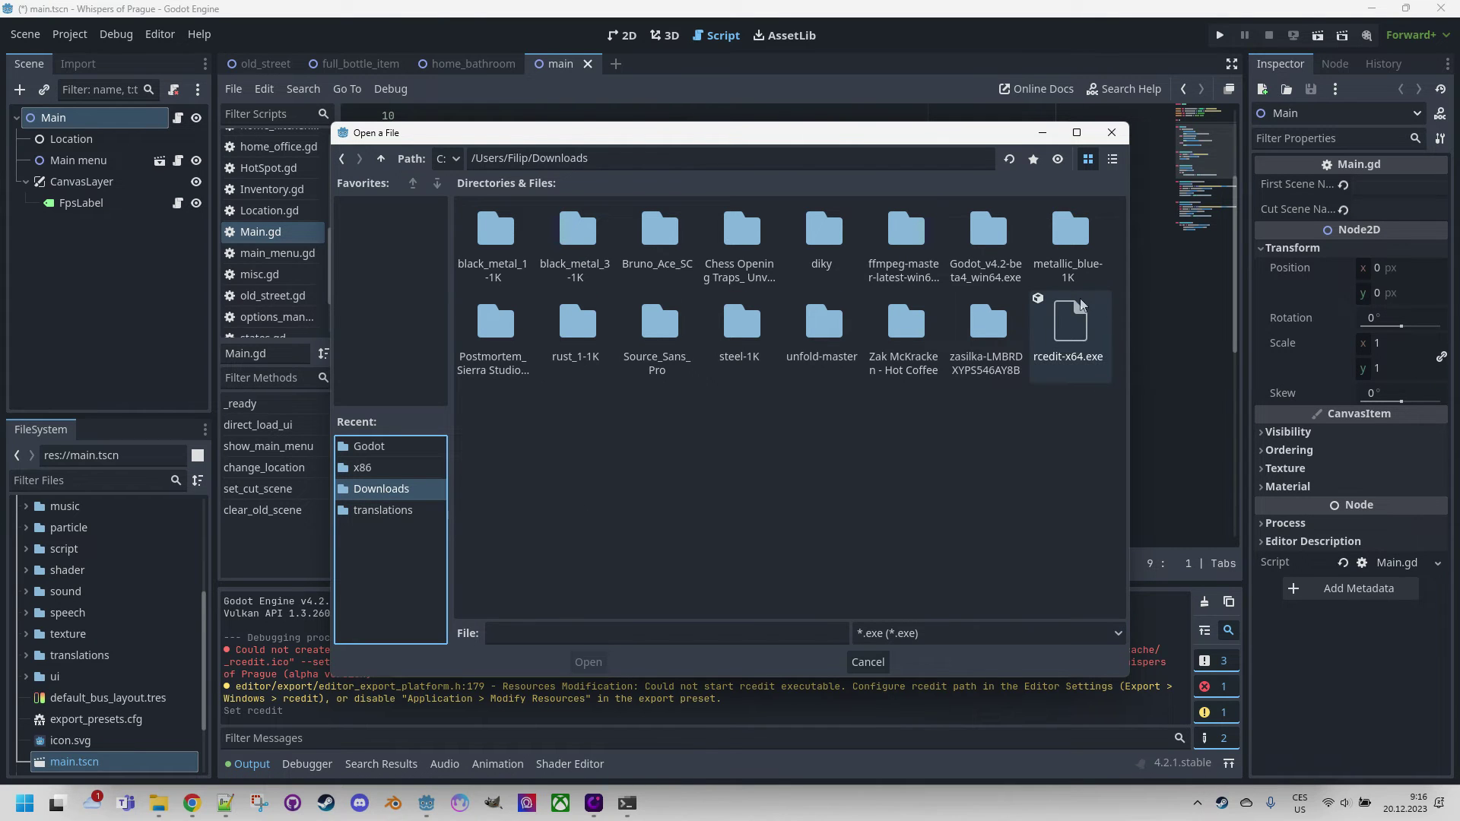
double_click(1068, 325)
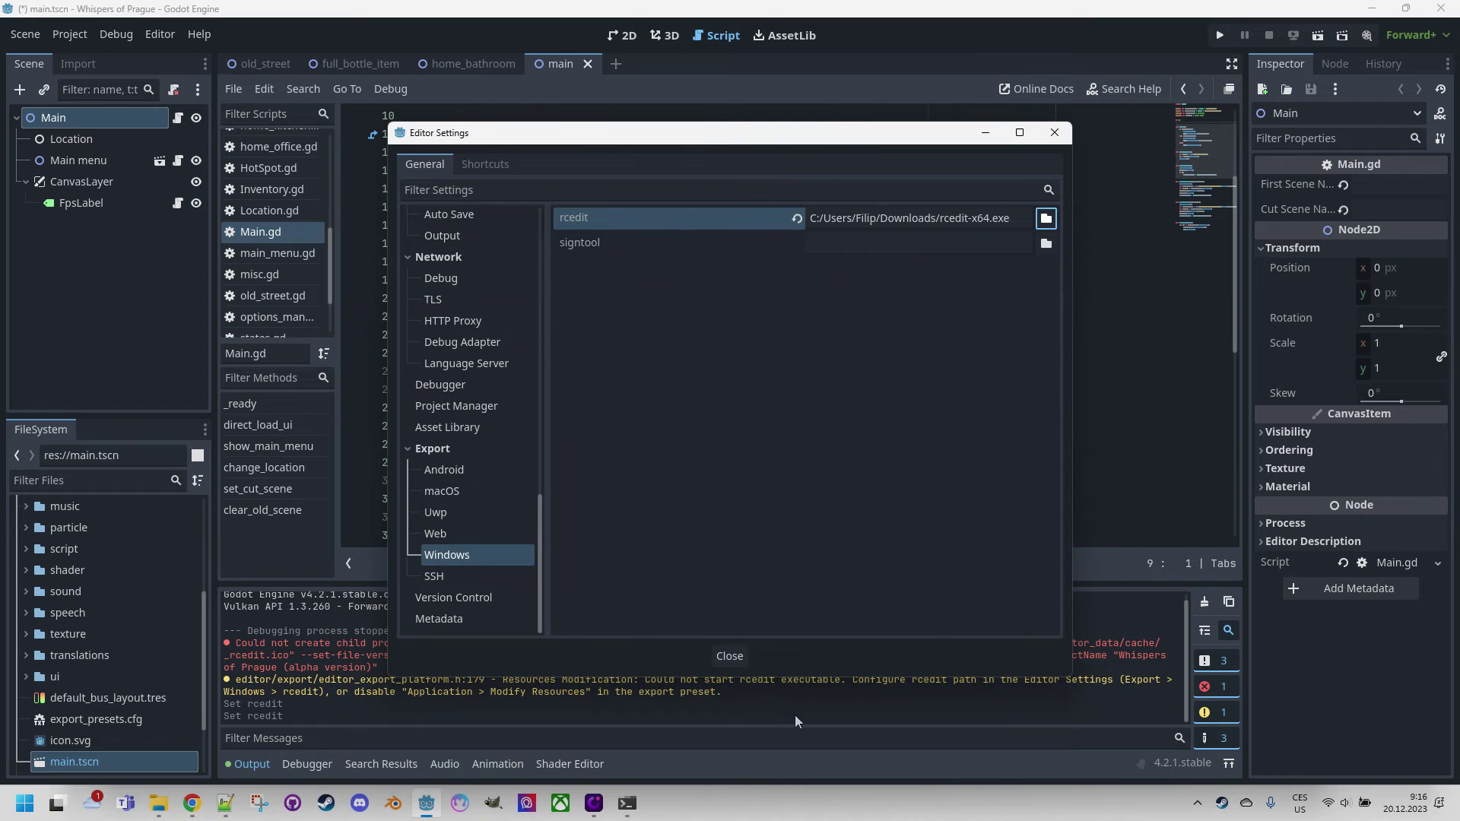
left_click(735, 651)
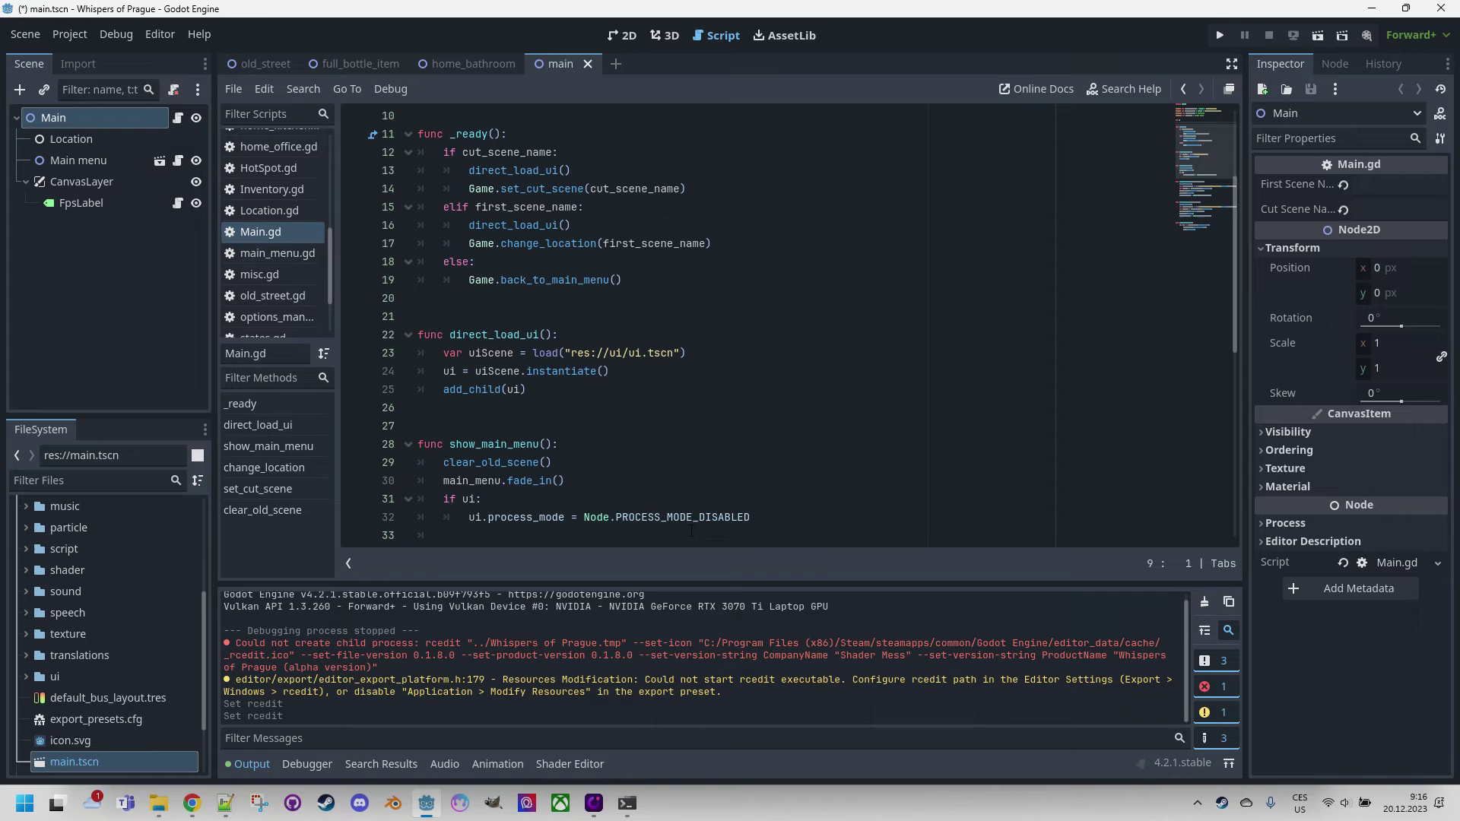
- Export the Windows Desktop preset over the existing Whispers of Prague.exe, then view its folder in File Explorer
left_click(75, 35)
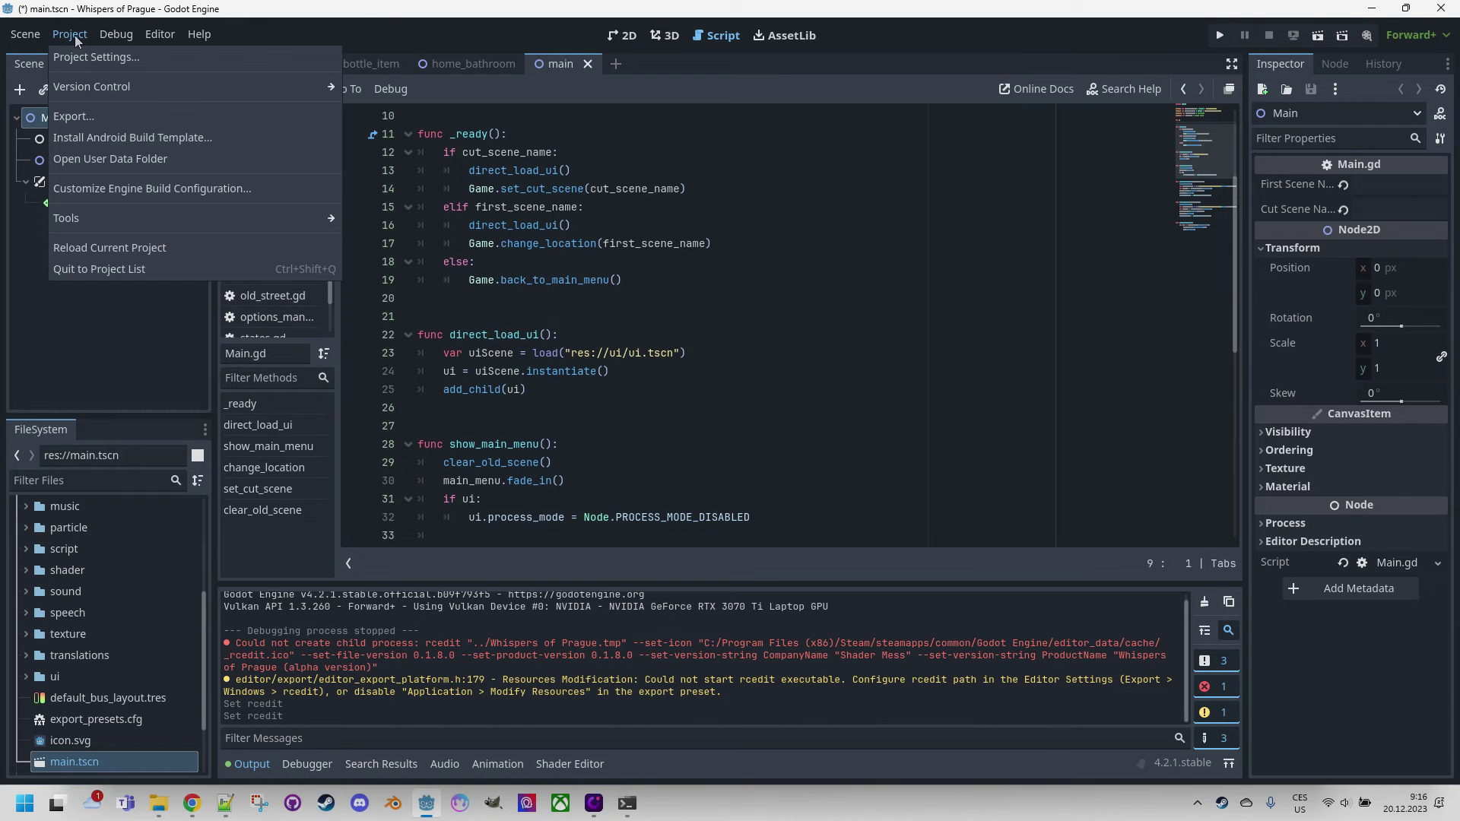
left_click(119, 115)
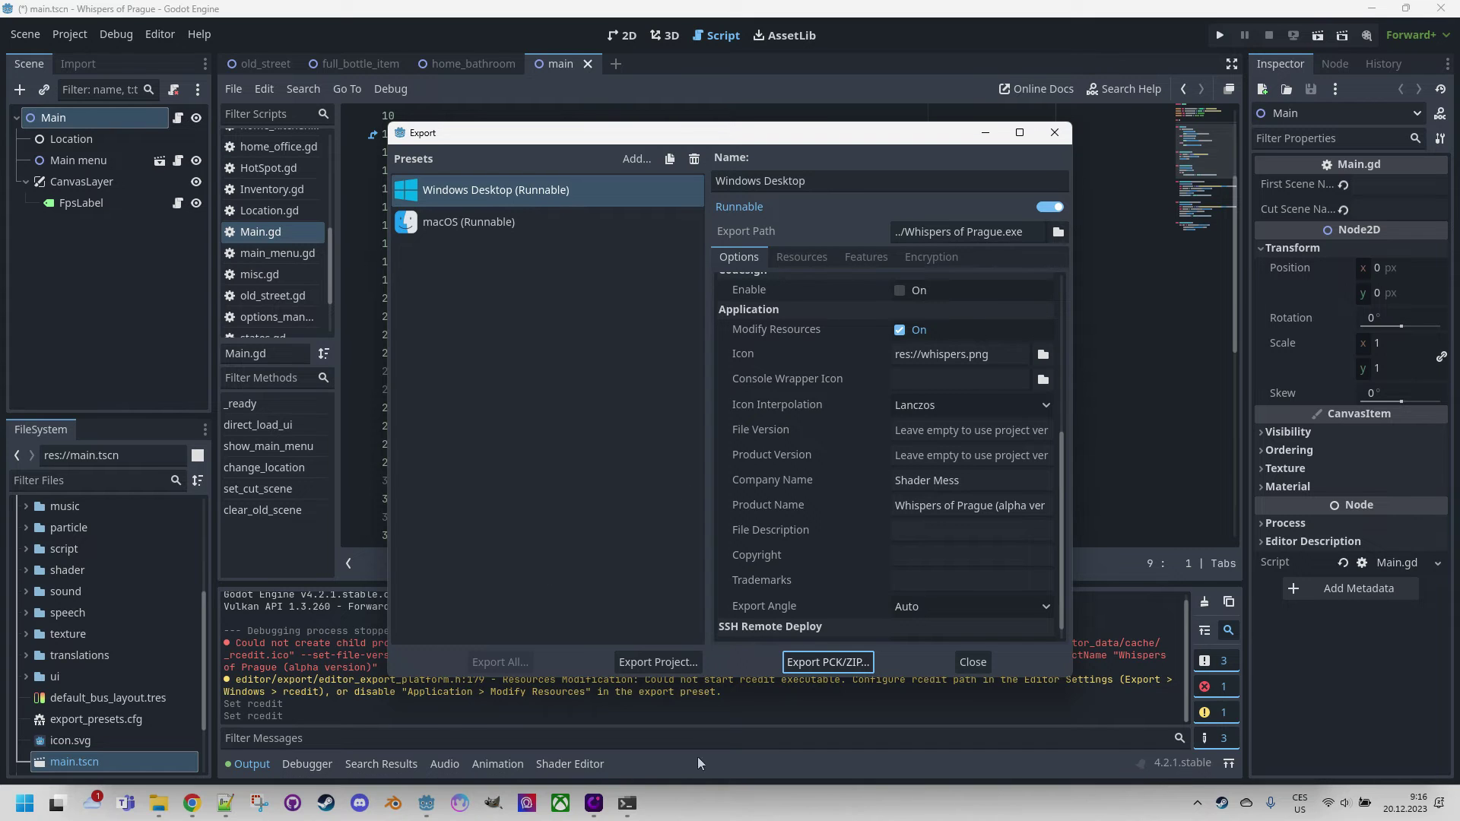
left_click(657, 661)
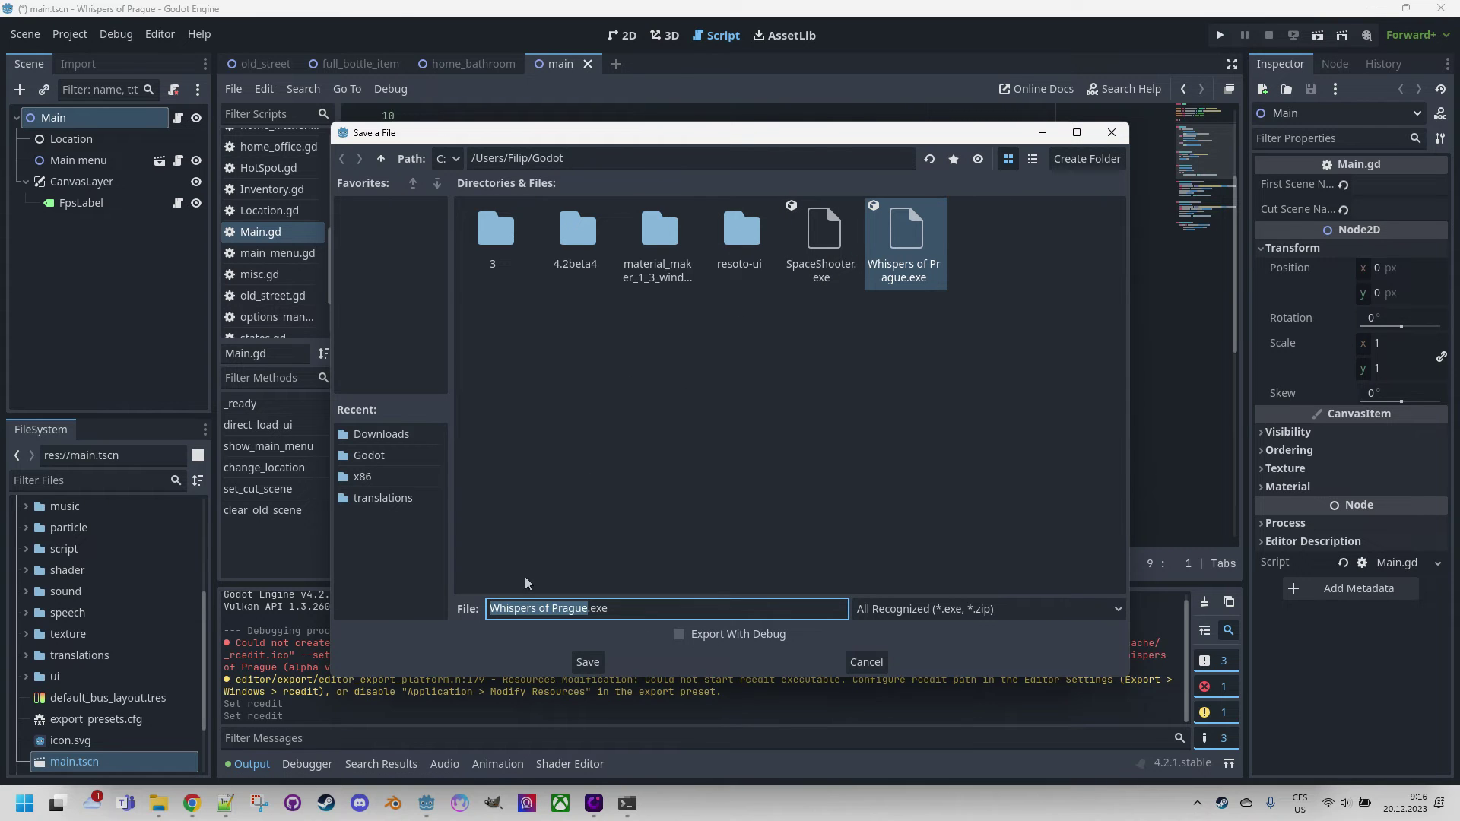
left_click(587, 661)
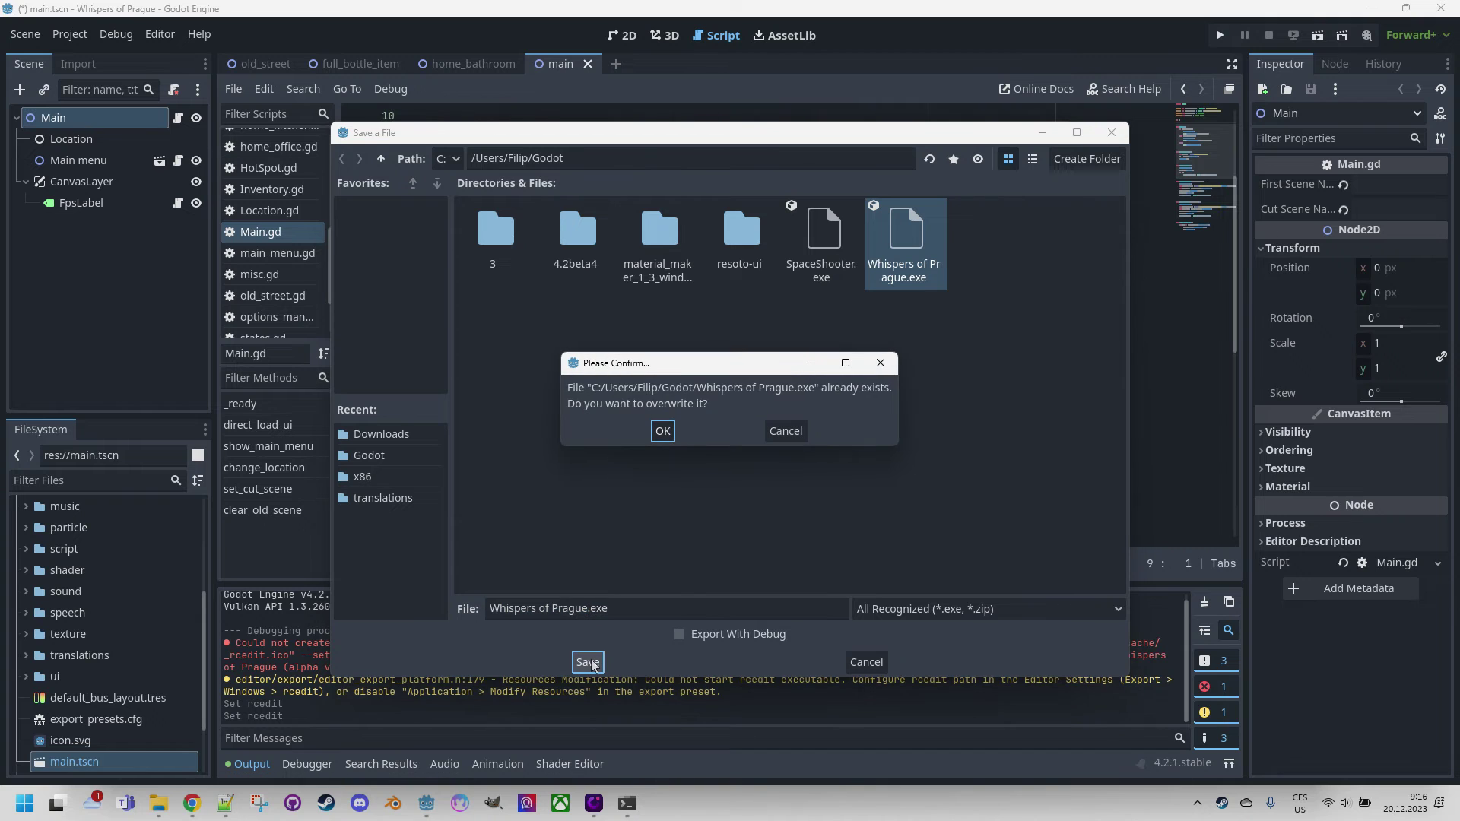
left_click(668, 429)
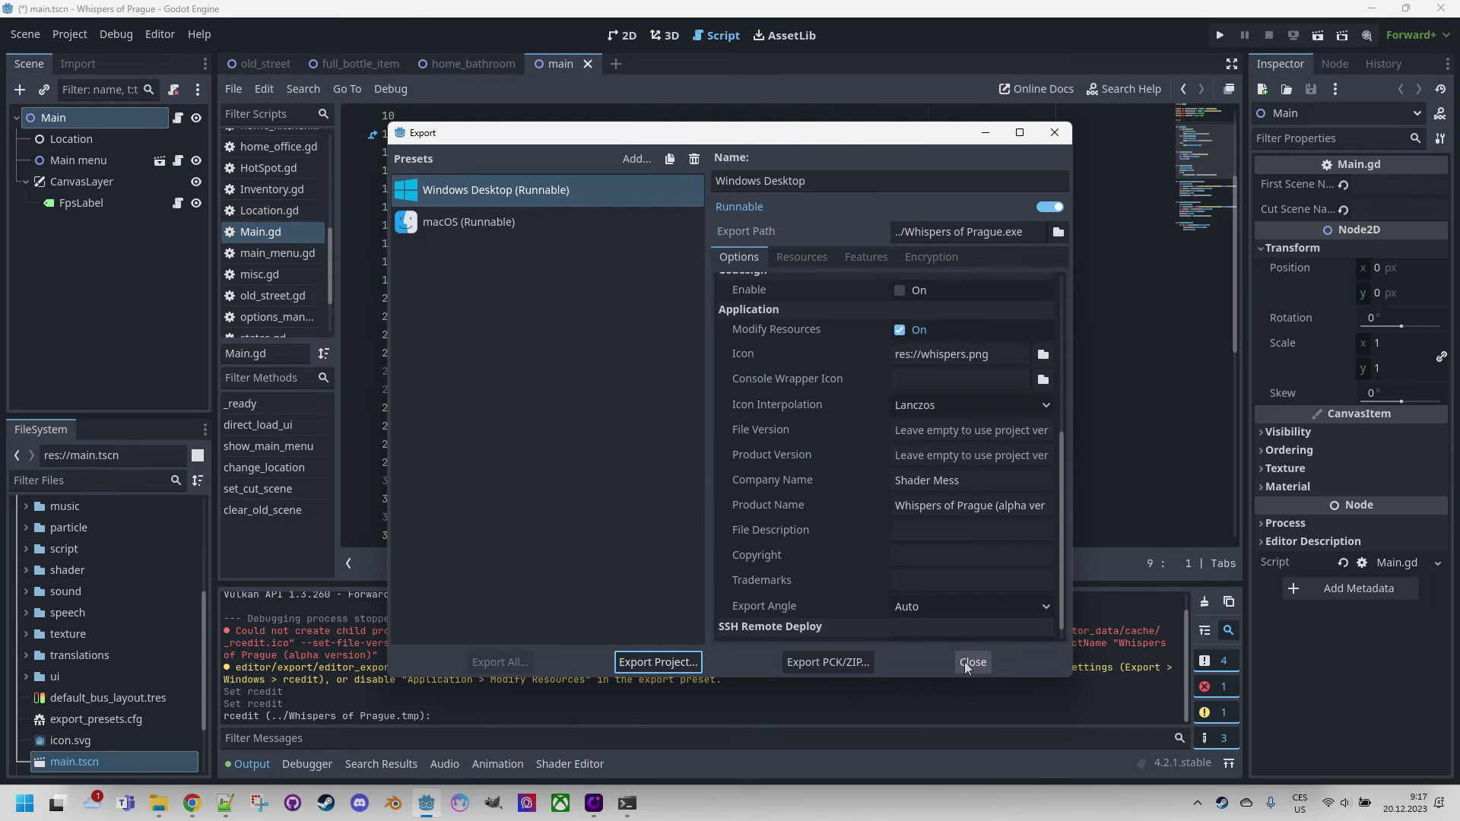
left_click(158, 803)
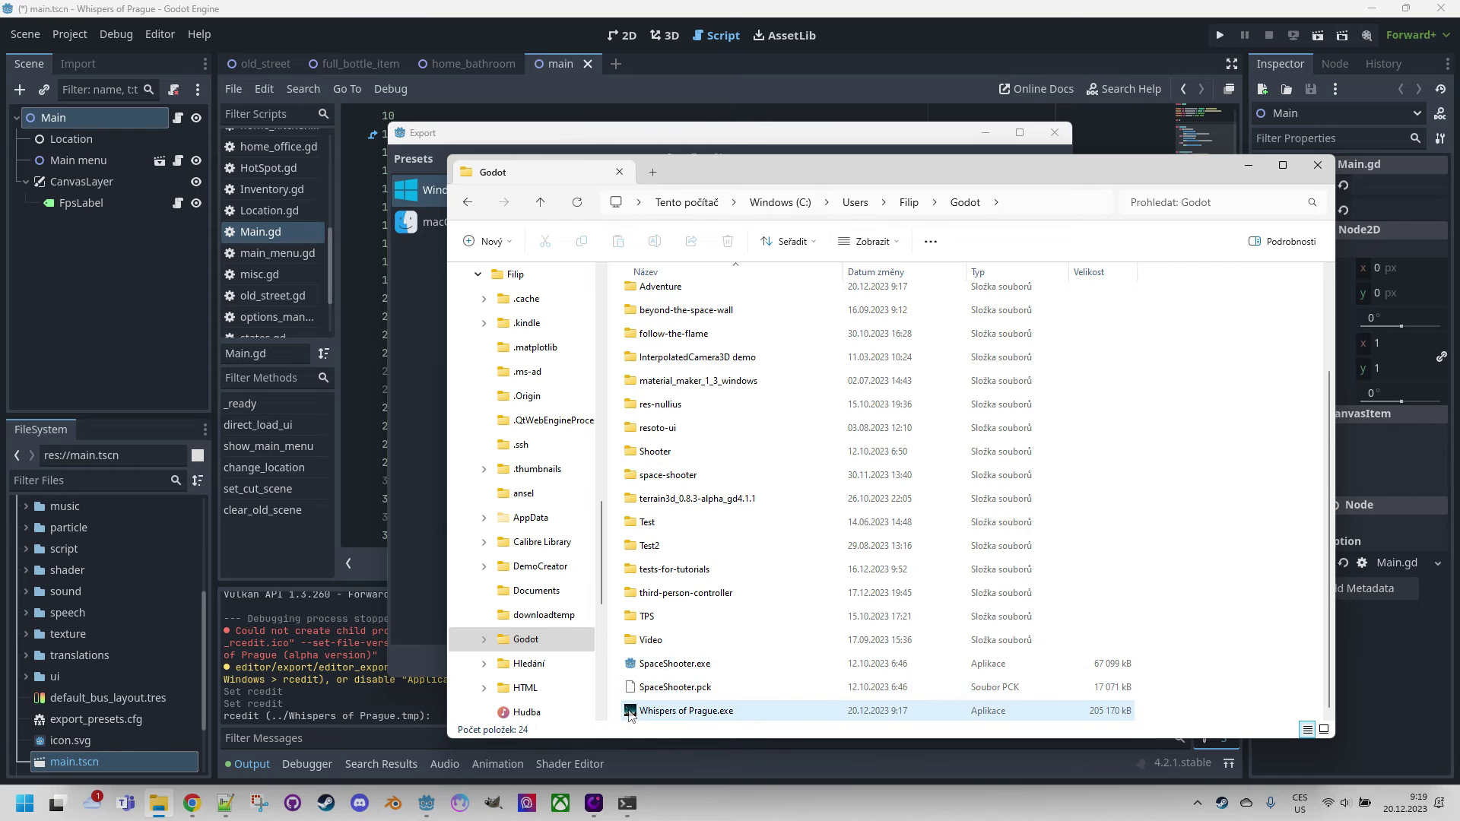
mouse_move(630, 713)
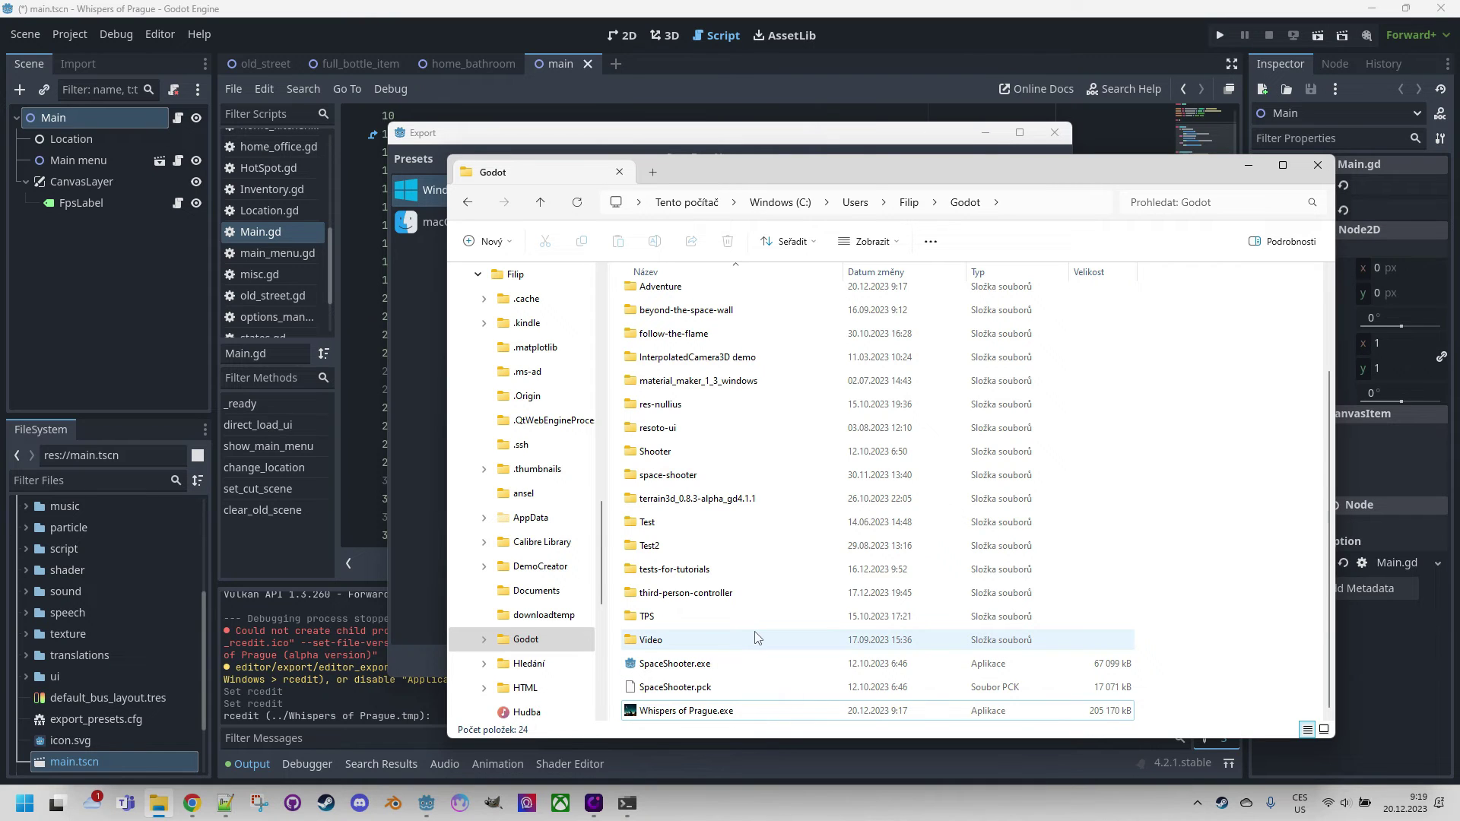
mouse_move(746, 629)
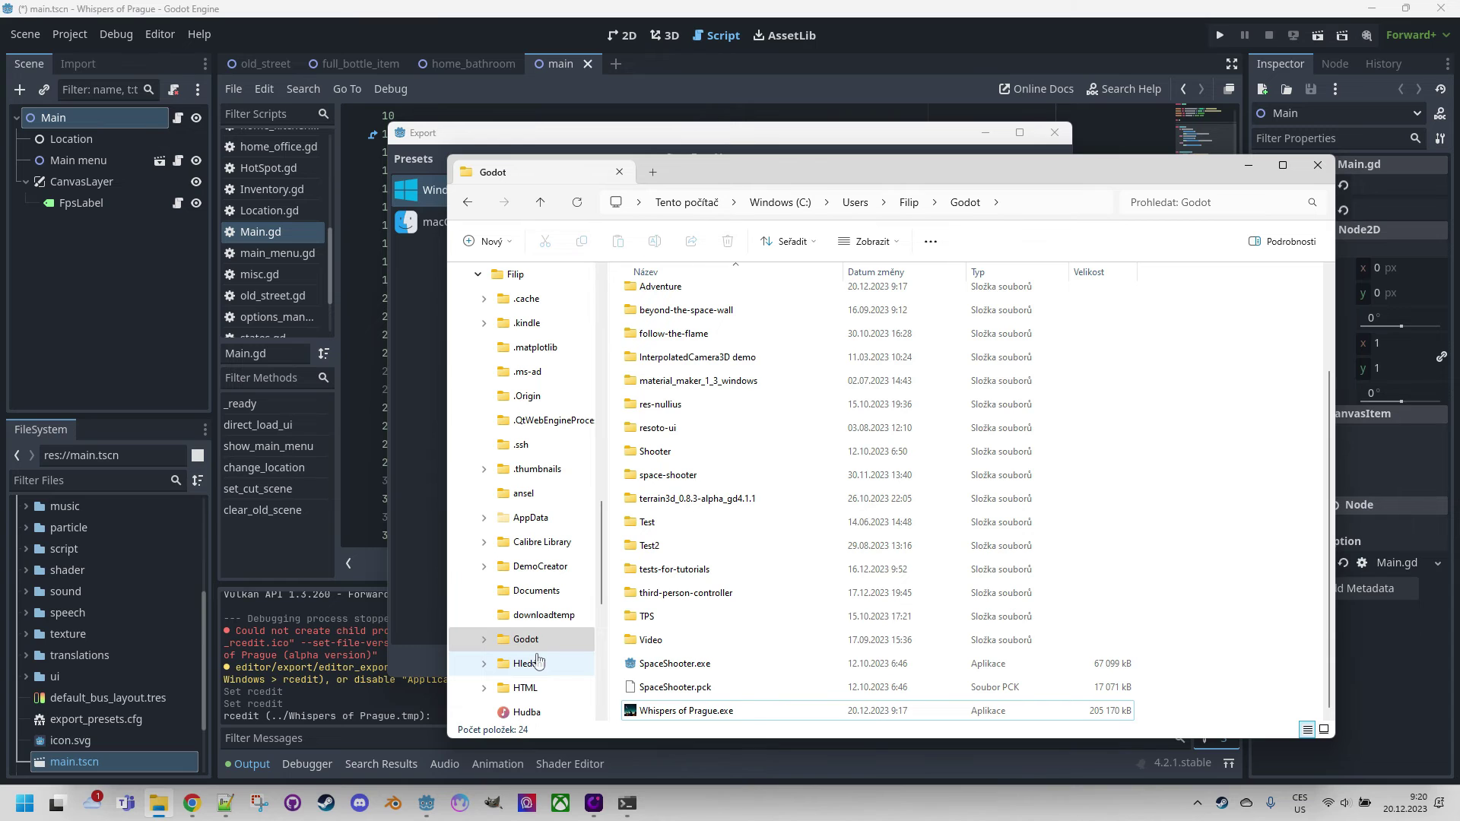
- Close the Export window, confirm the rcedit-x64.exe path in Editor Settings, then open the Project menu
left_click(682, 125)
left_click(973, 662)
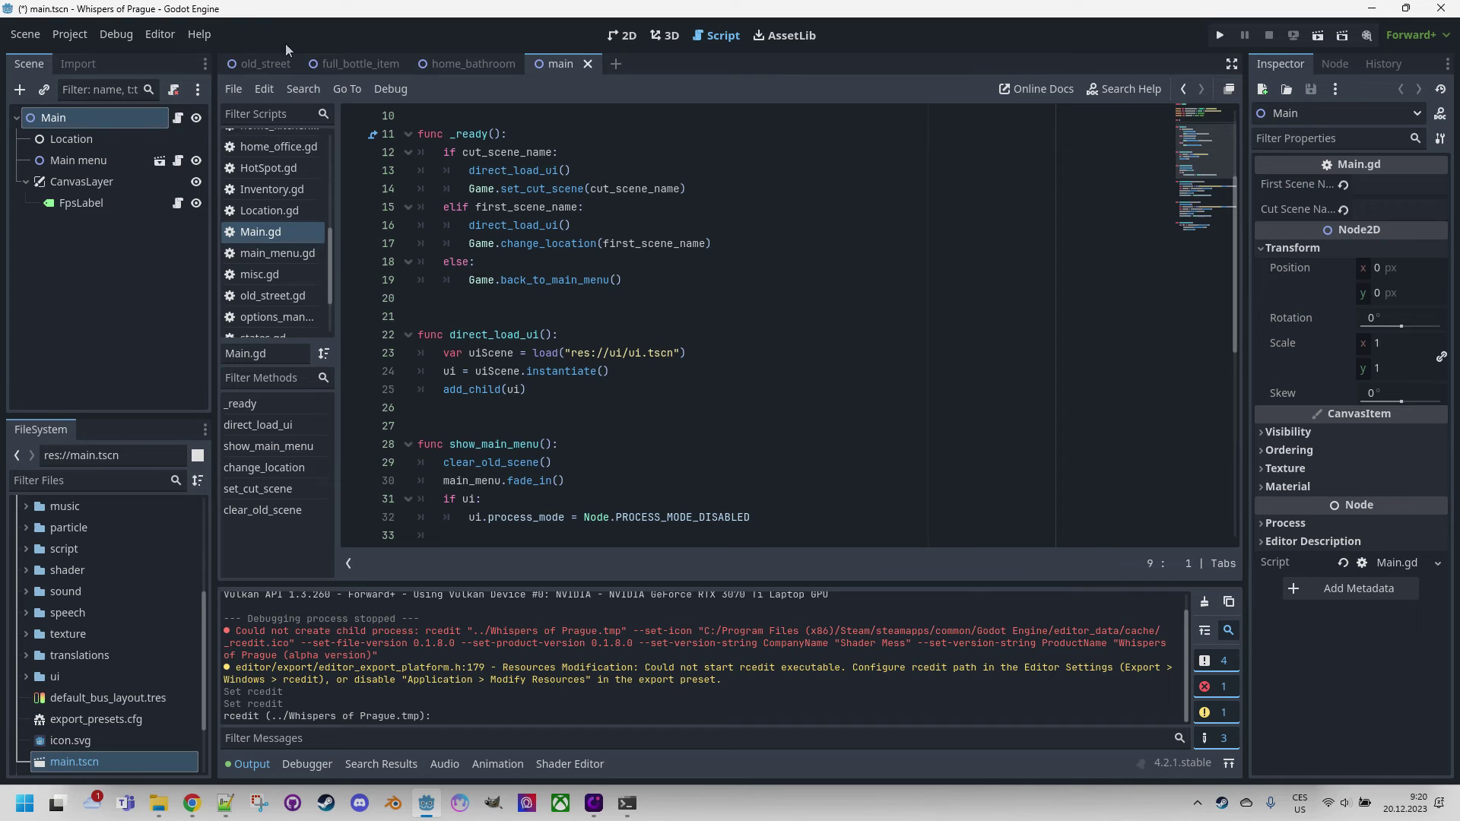
left_click(159, 34)
left_click(168, 53)
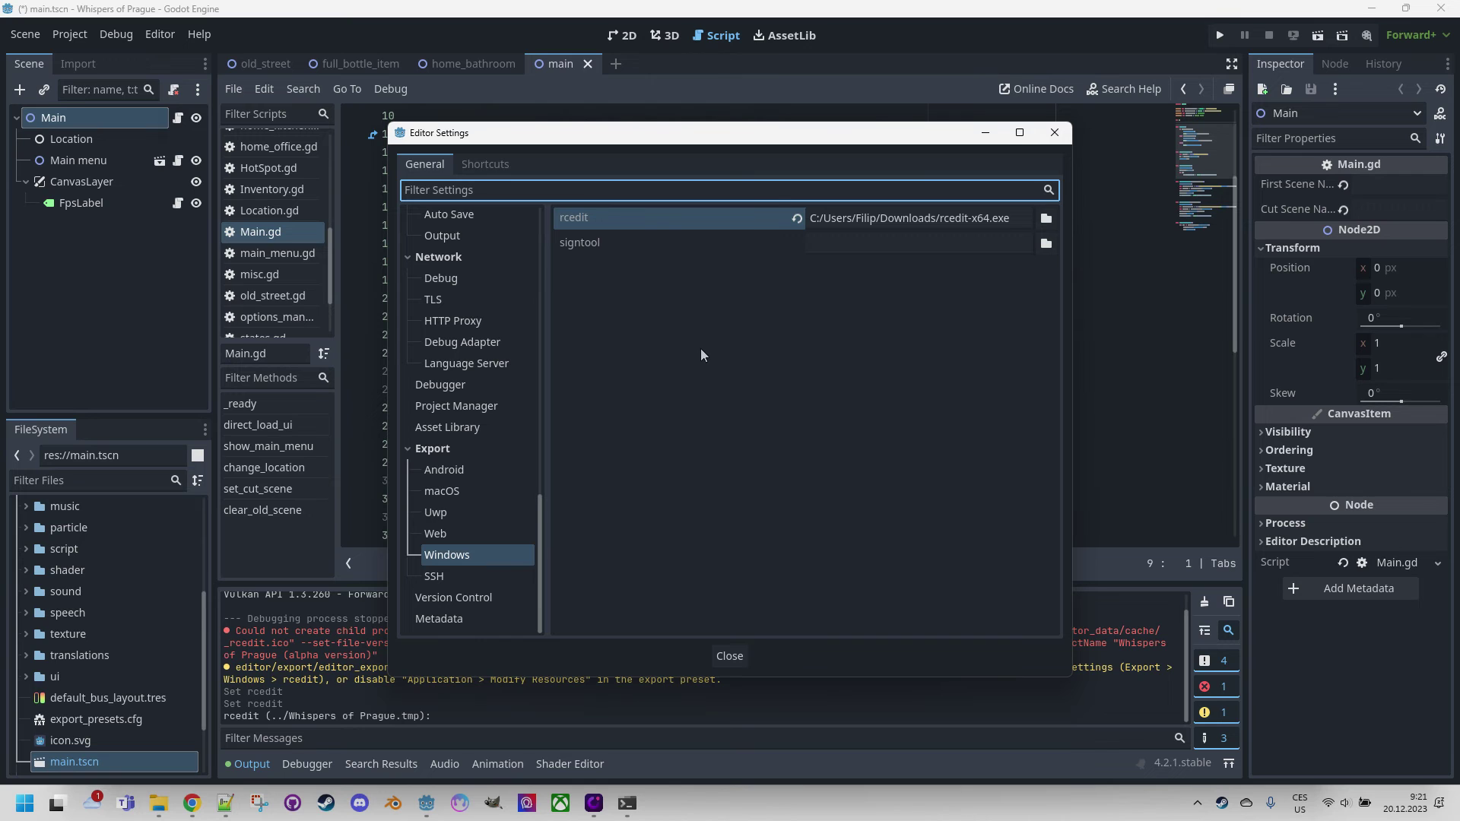
left_click(729, 655)
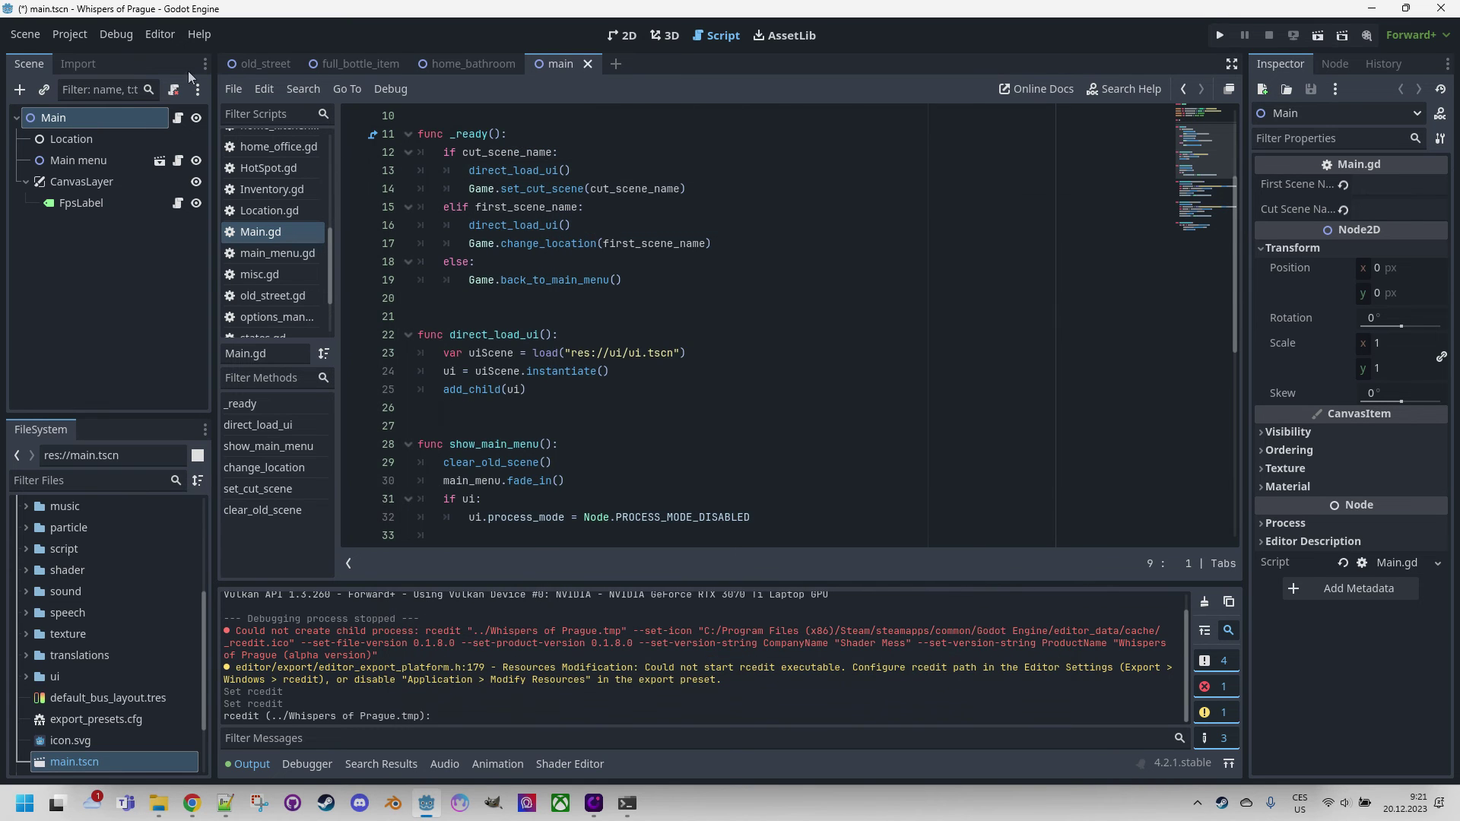
left_click(83, 34)
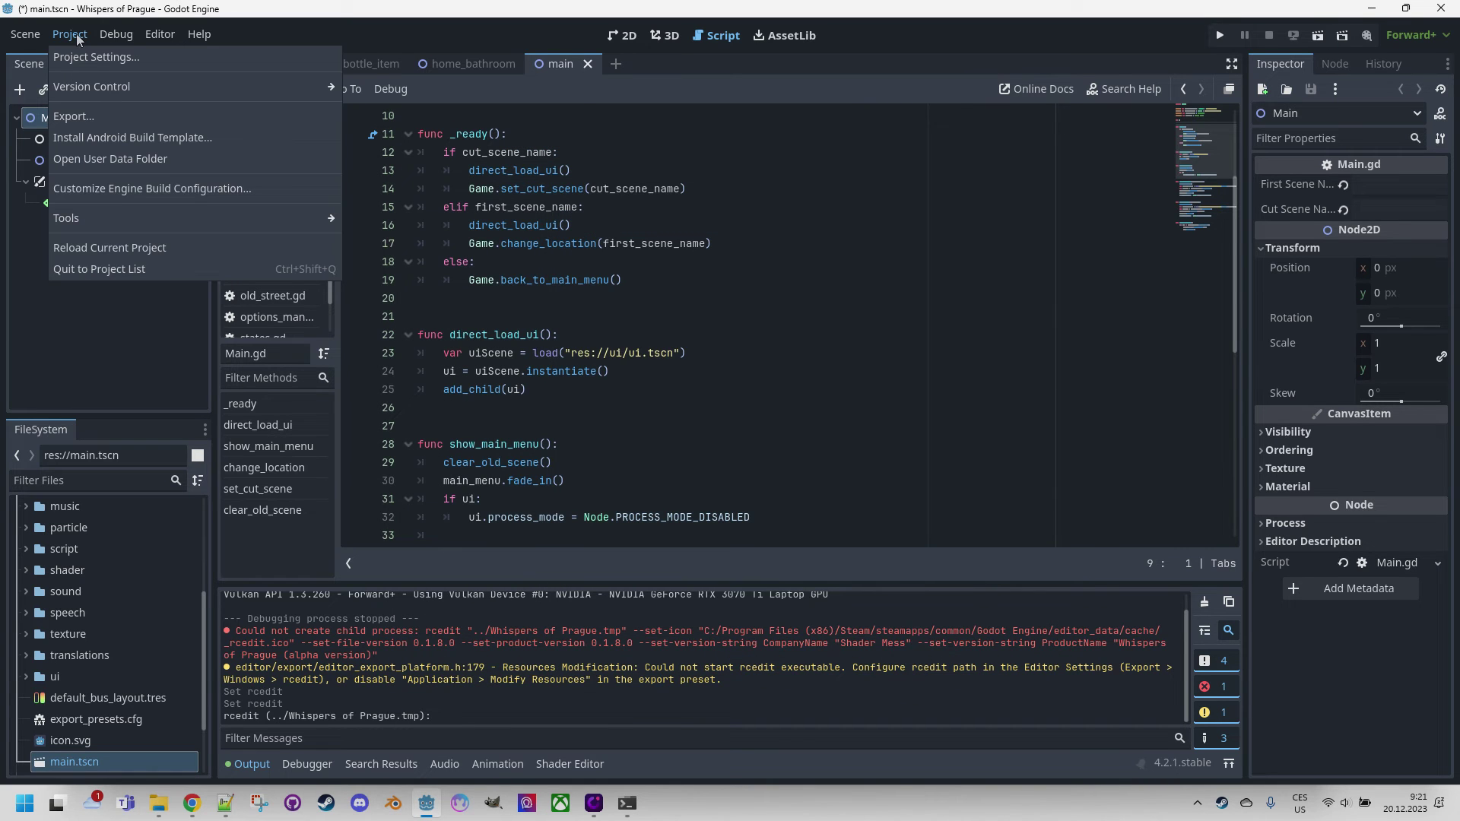
- Tick Codesign Enable in the Windows Desktop export preset options, then switch to Chrome
left_click(84, 116)
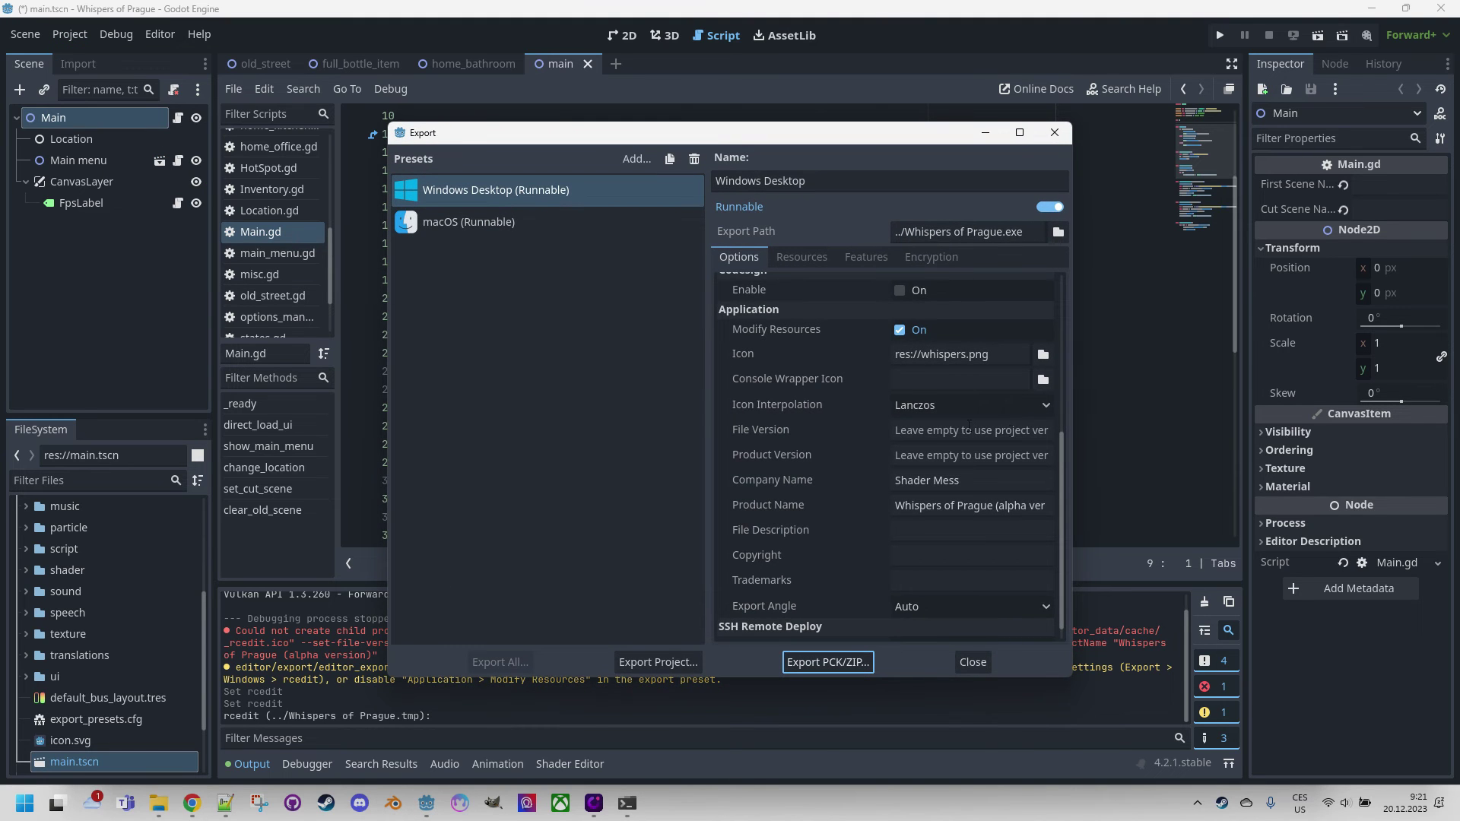
scroll(926, 379, "down", 1)
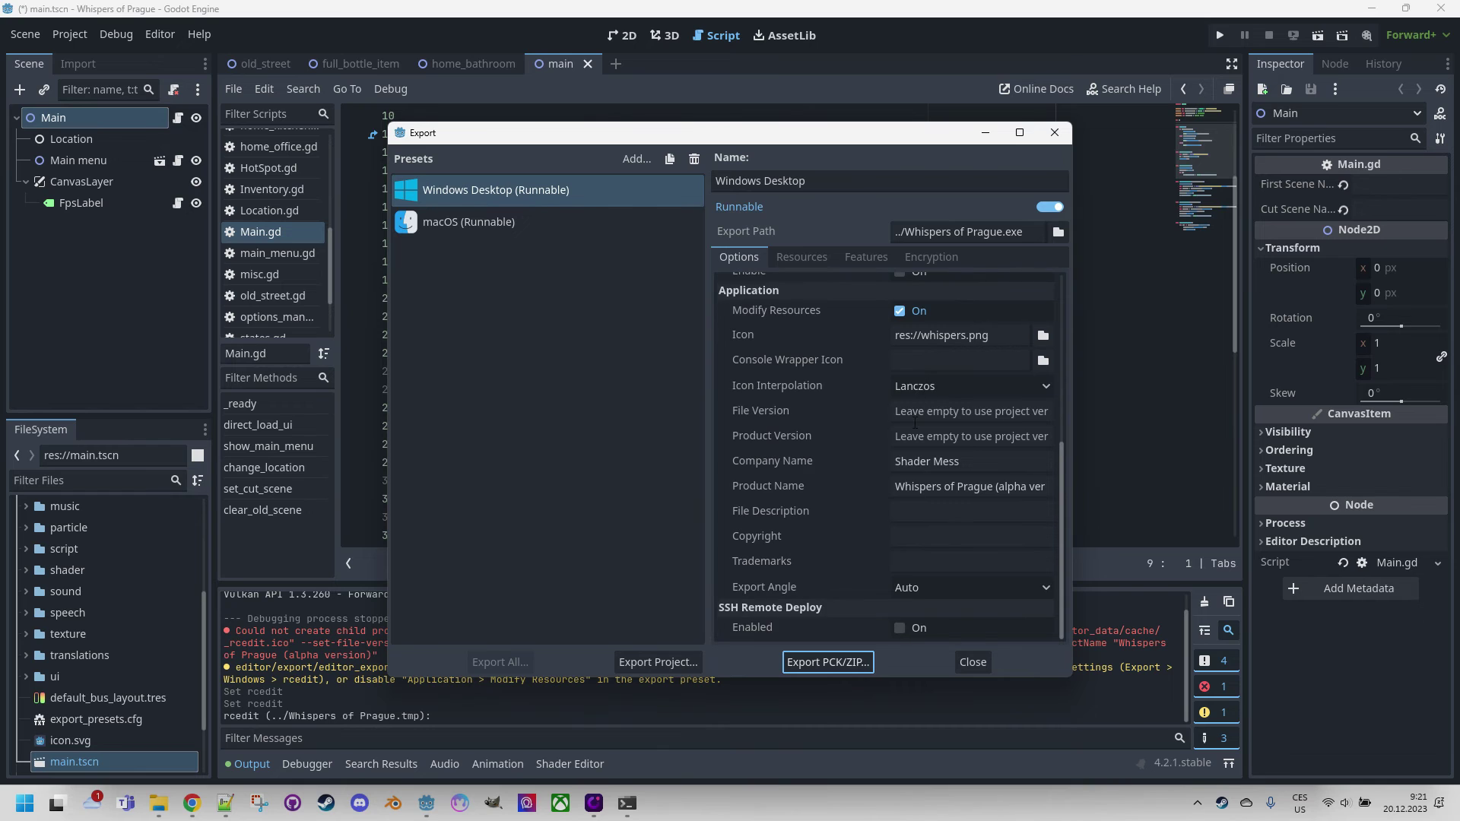
scroll(915, 424, "up", 5)
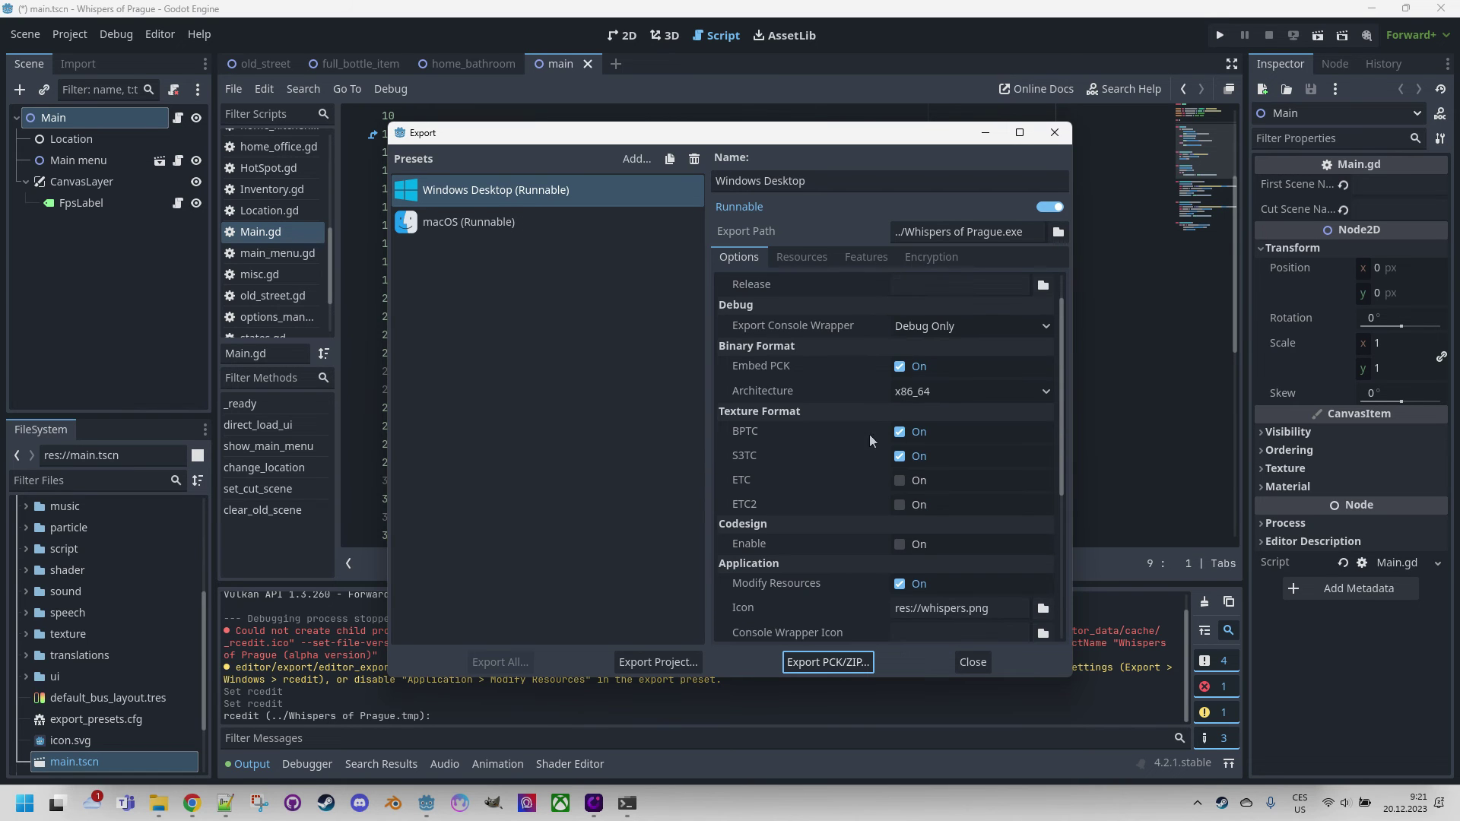
scroll(750, 526, "down", 2)
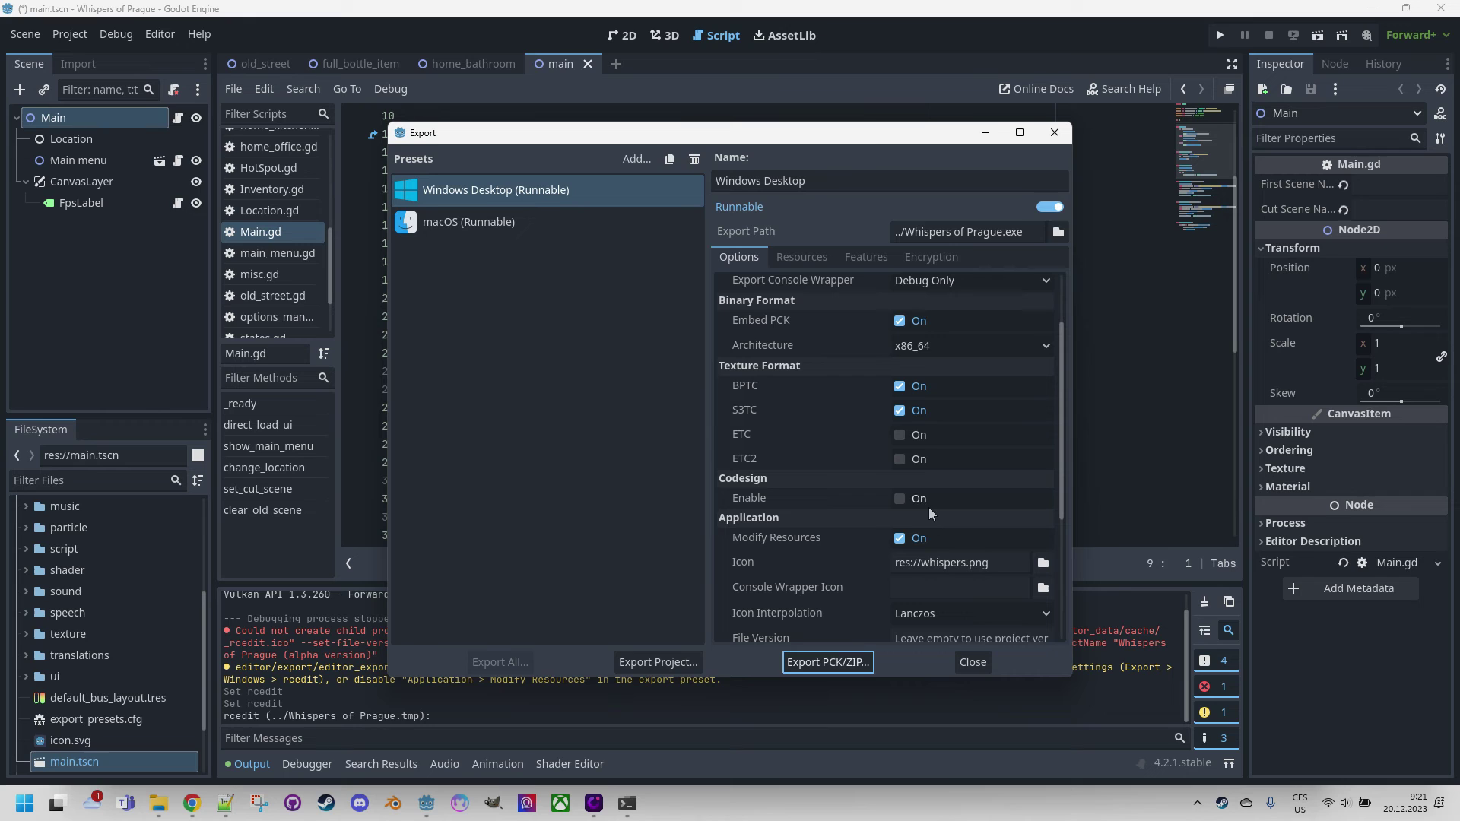
left_click(898, 498)
scroll(1004, 499, "down", 2)
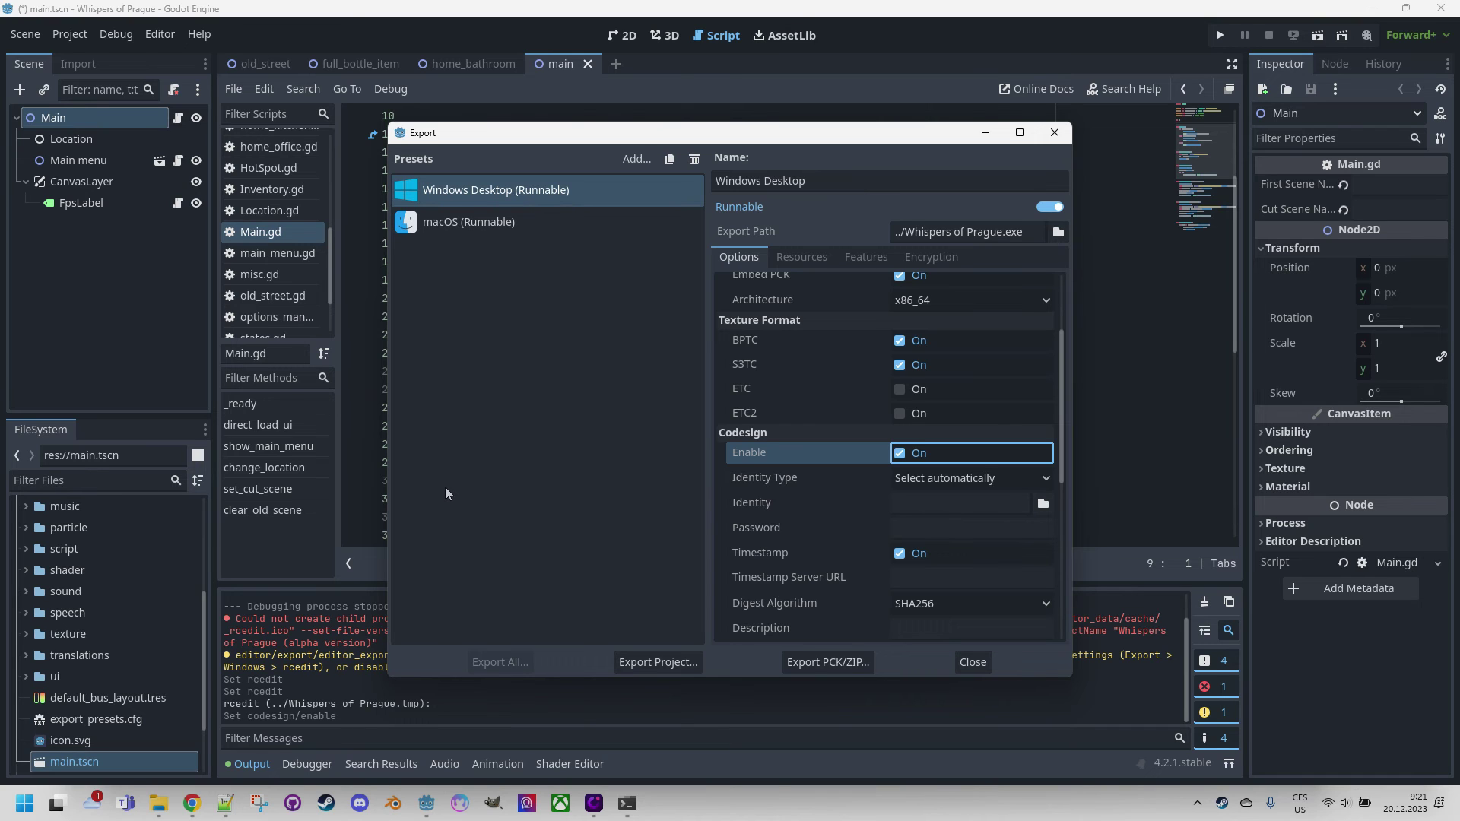
left_click(192, 803)
- View the Windows SDK 10.0.22621 download tab in Chrome, then return to Godot's Export dialog
left_click(1083, 40)
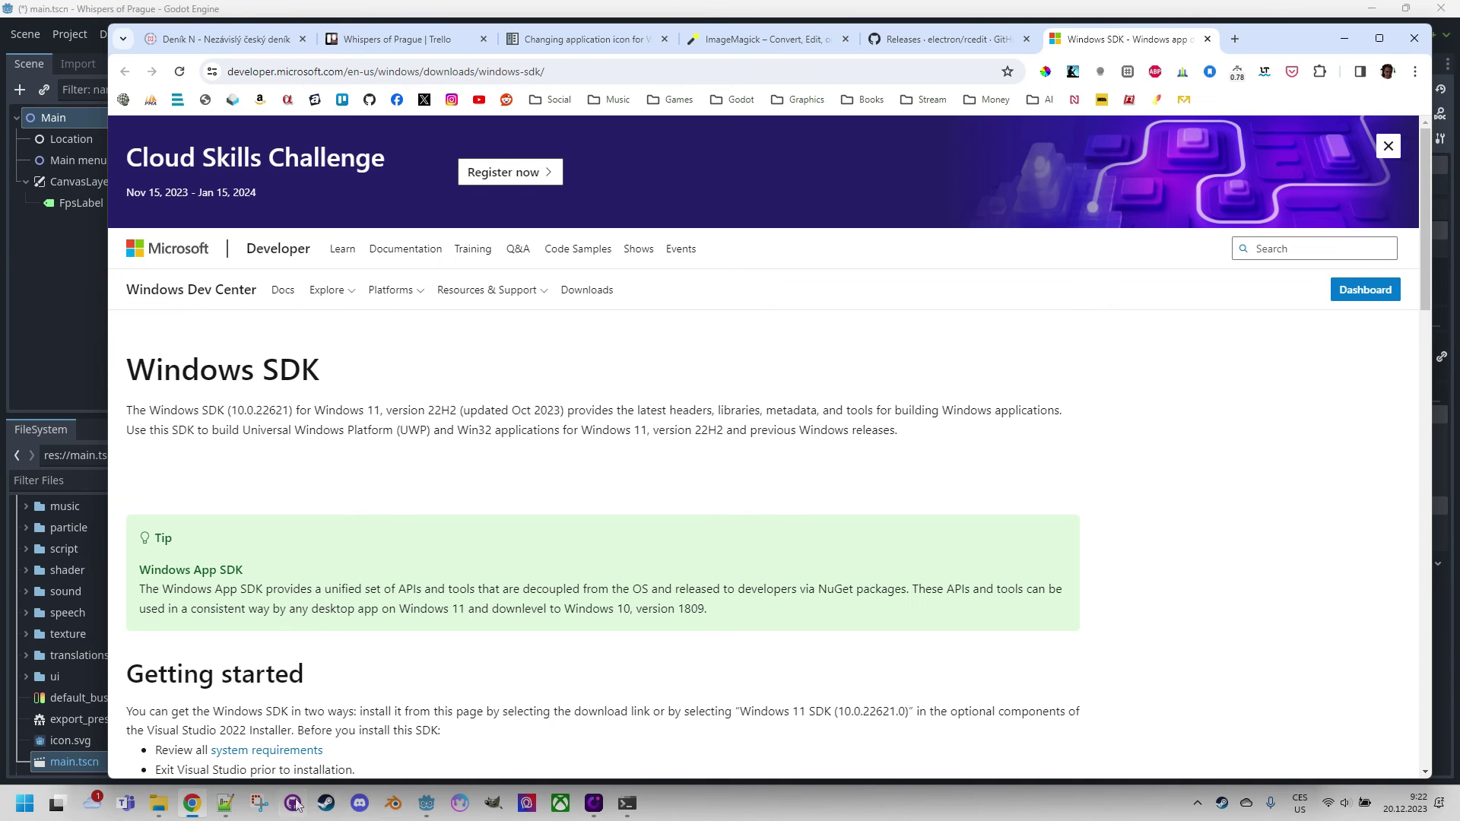
left_click(426, 803)
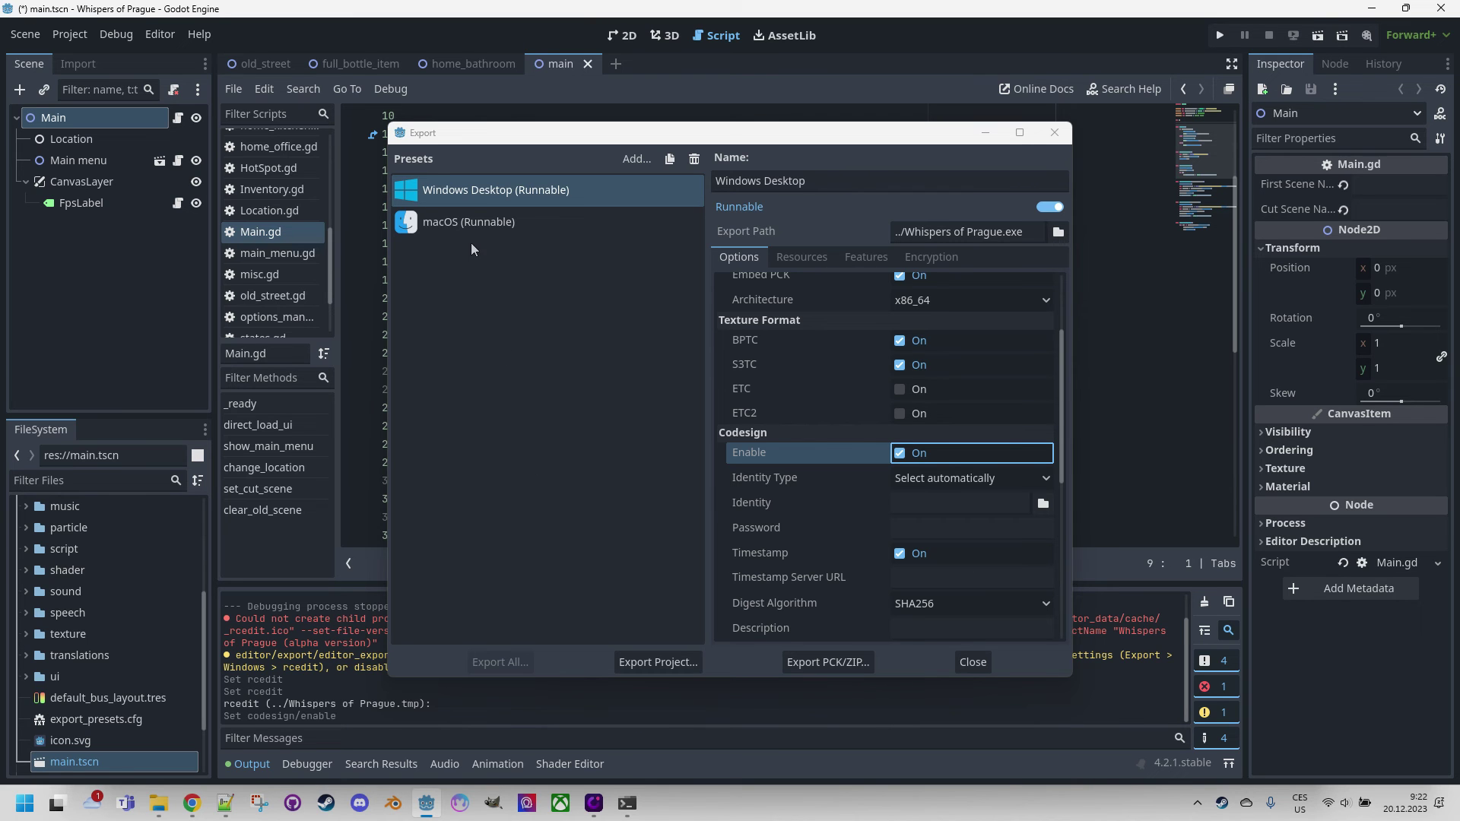
- Close the Export dialog and browse for the empty signtool path in Editor Settings > Export > Windows
left_click(972, 662)
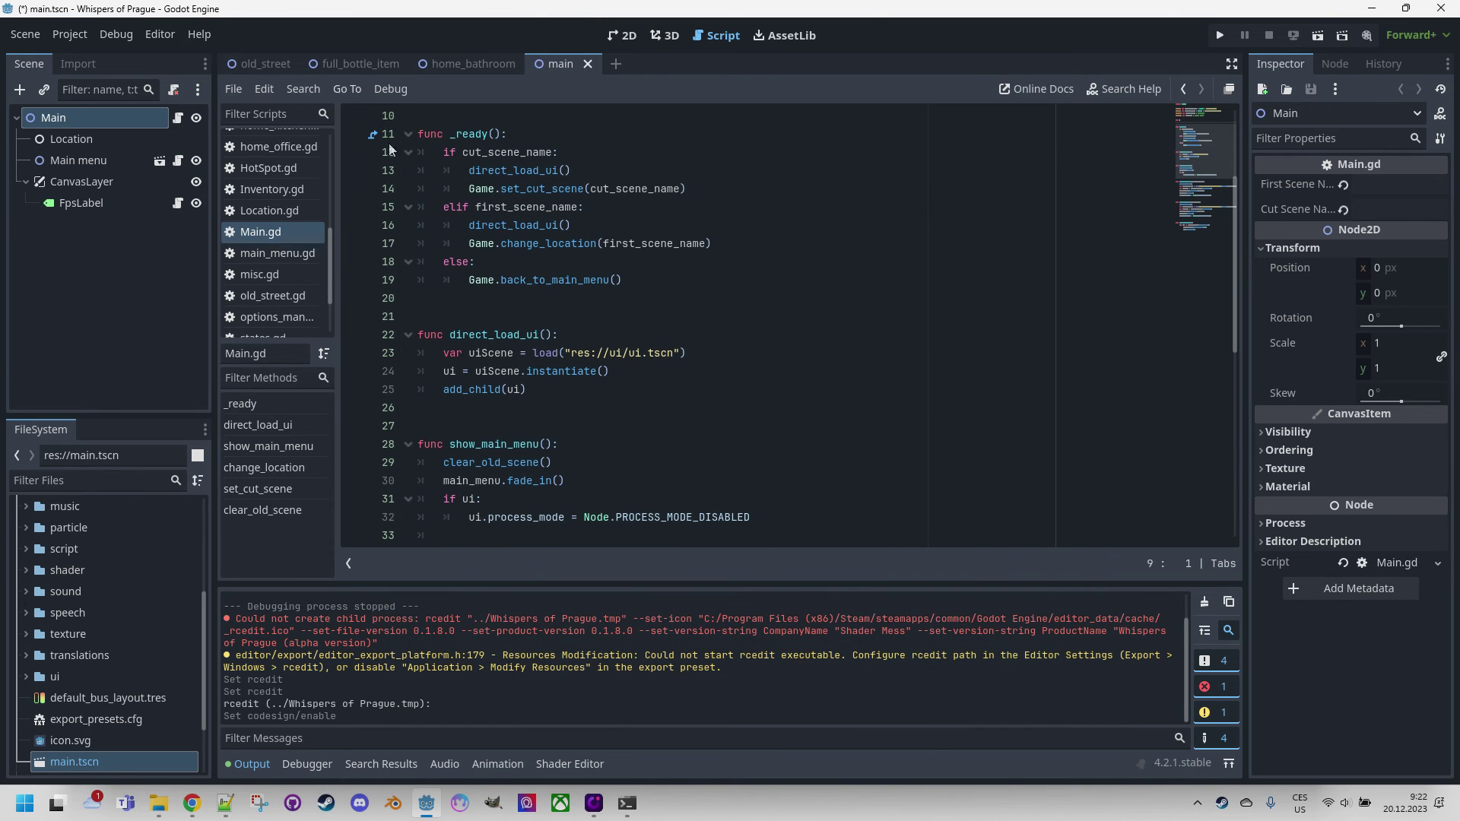
left_click(160, 34)
left_click(180, 58)
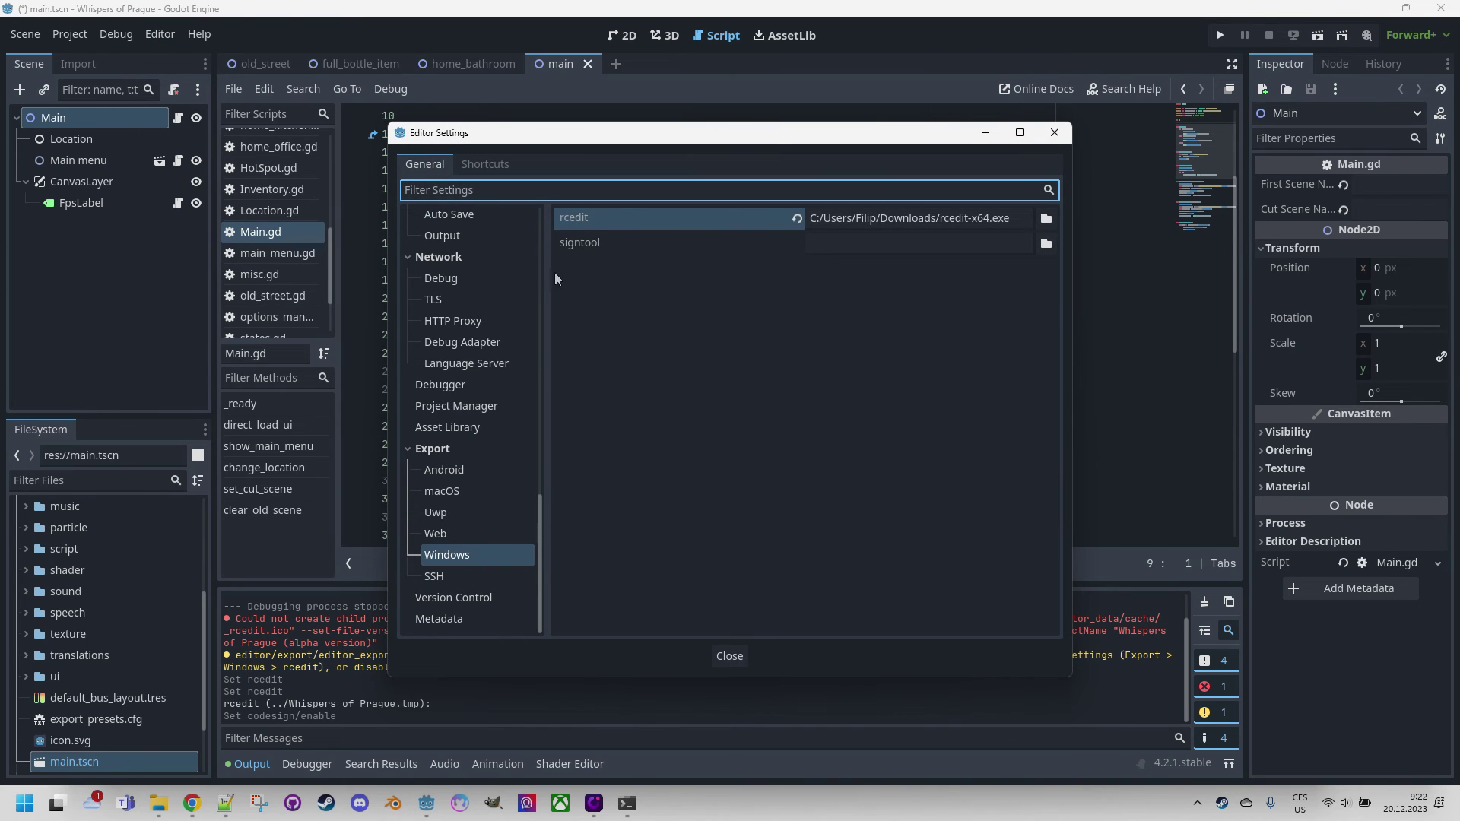
left_click(967, 242)
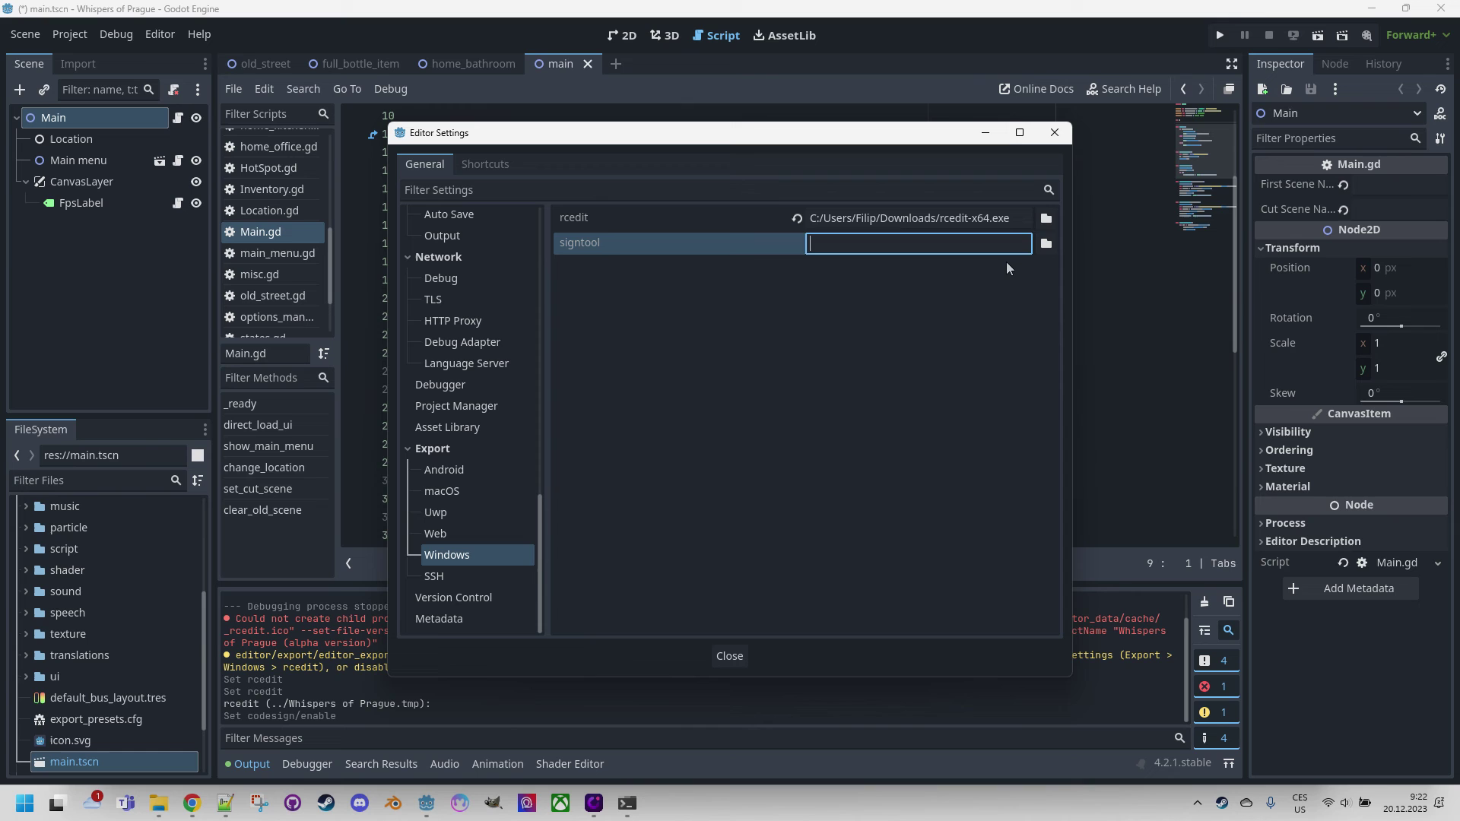
left_click(1046, 244)
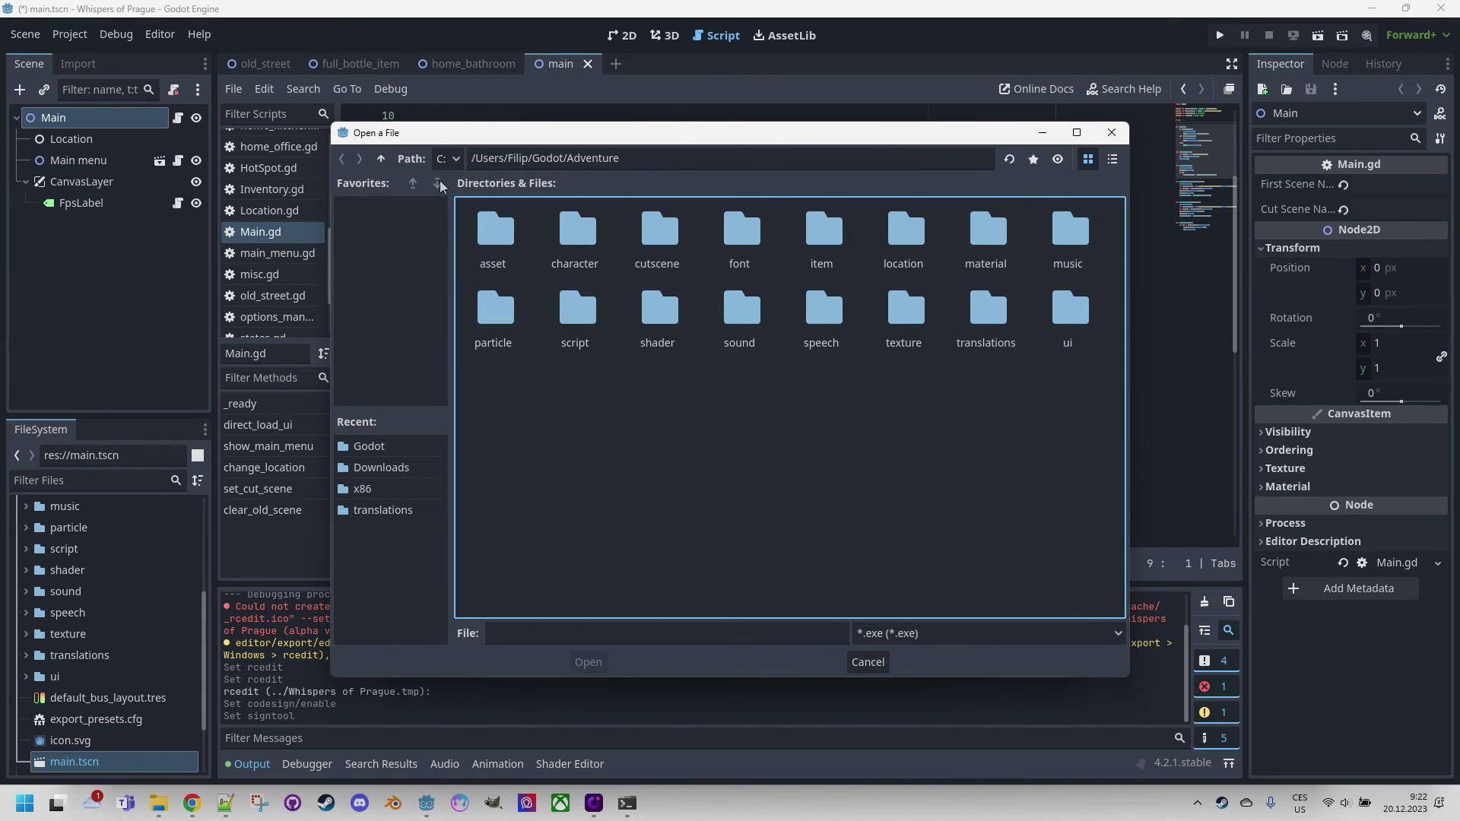
- Navigate up to the drive root into Program Files (x86), checking the noted signtool path in Notepad++
left_click(381, 159)
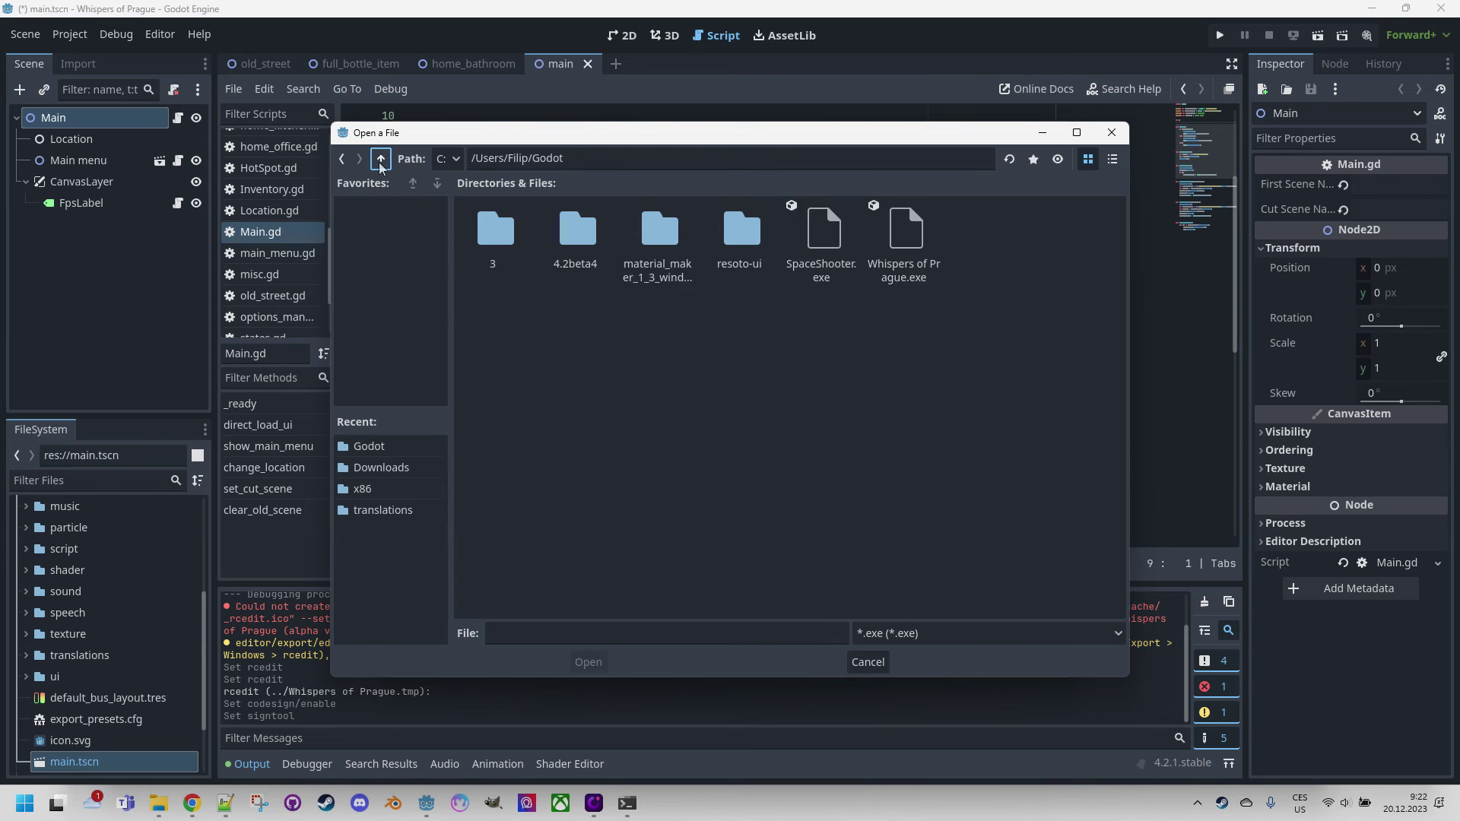
left_click(381, 159)
left_click(381, 159)
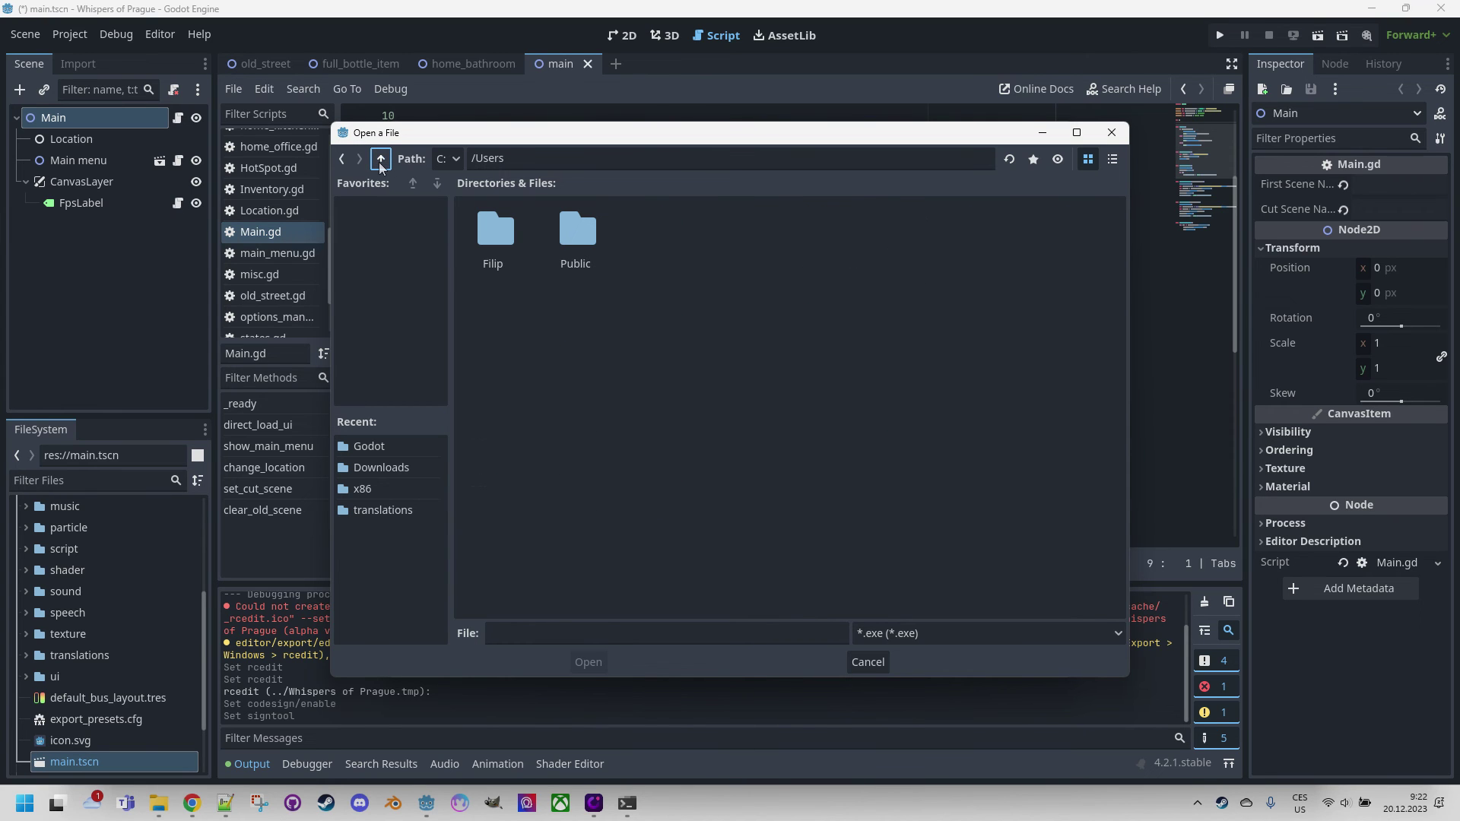
left_click(381, 159)
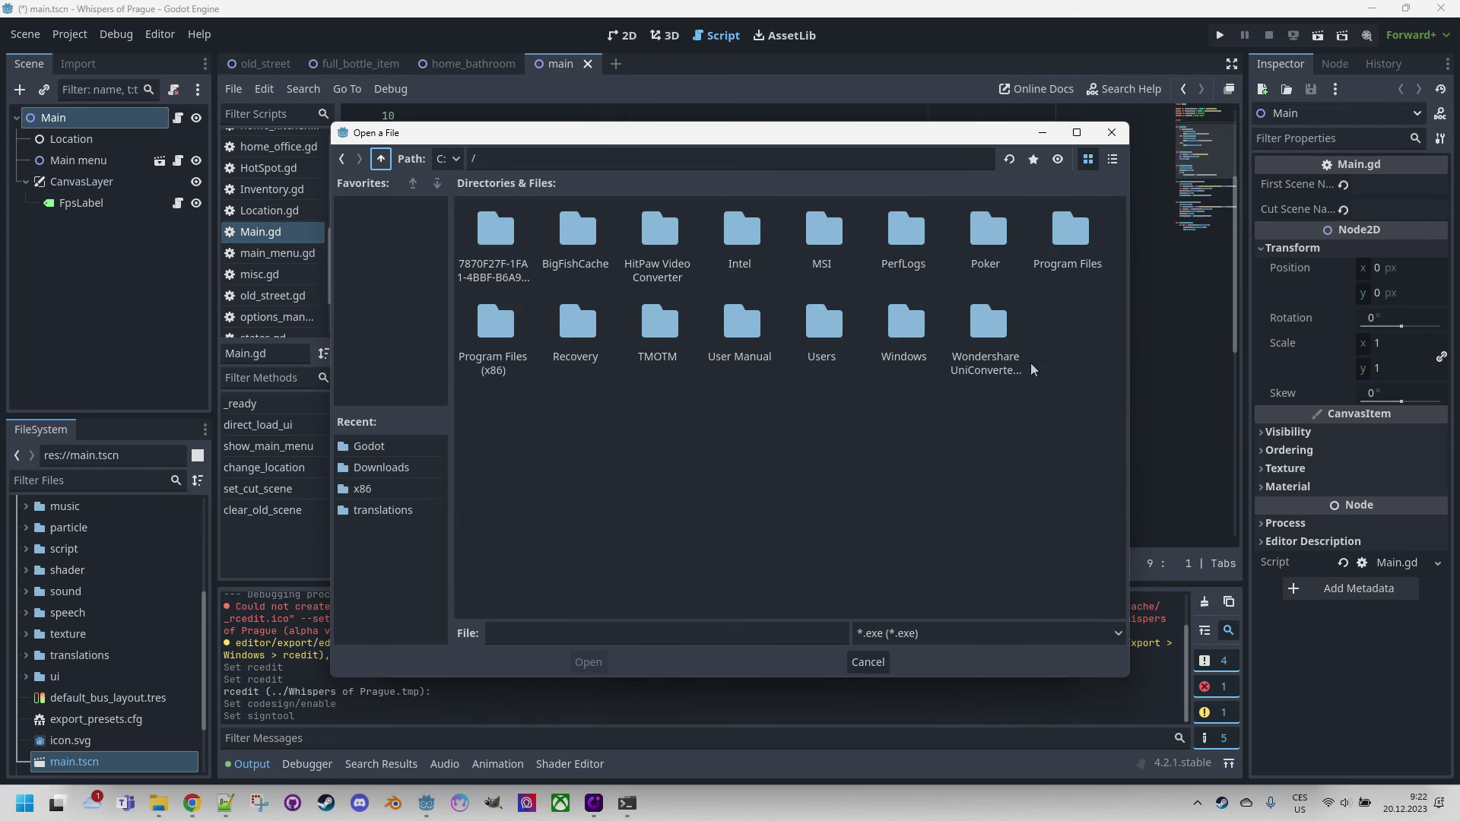
double_click(482, 328)
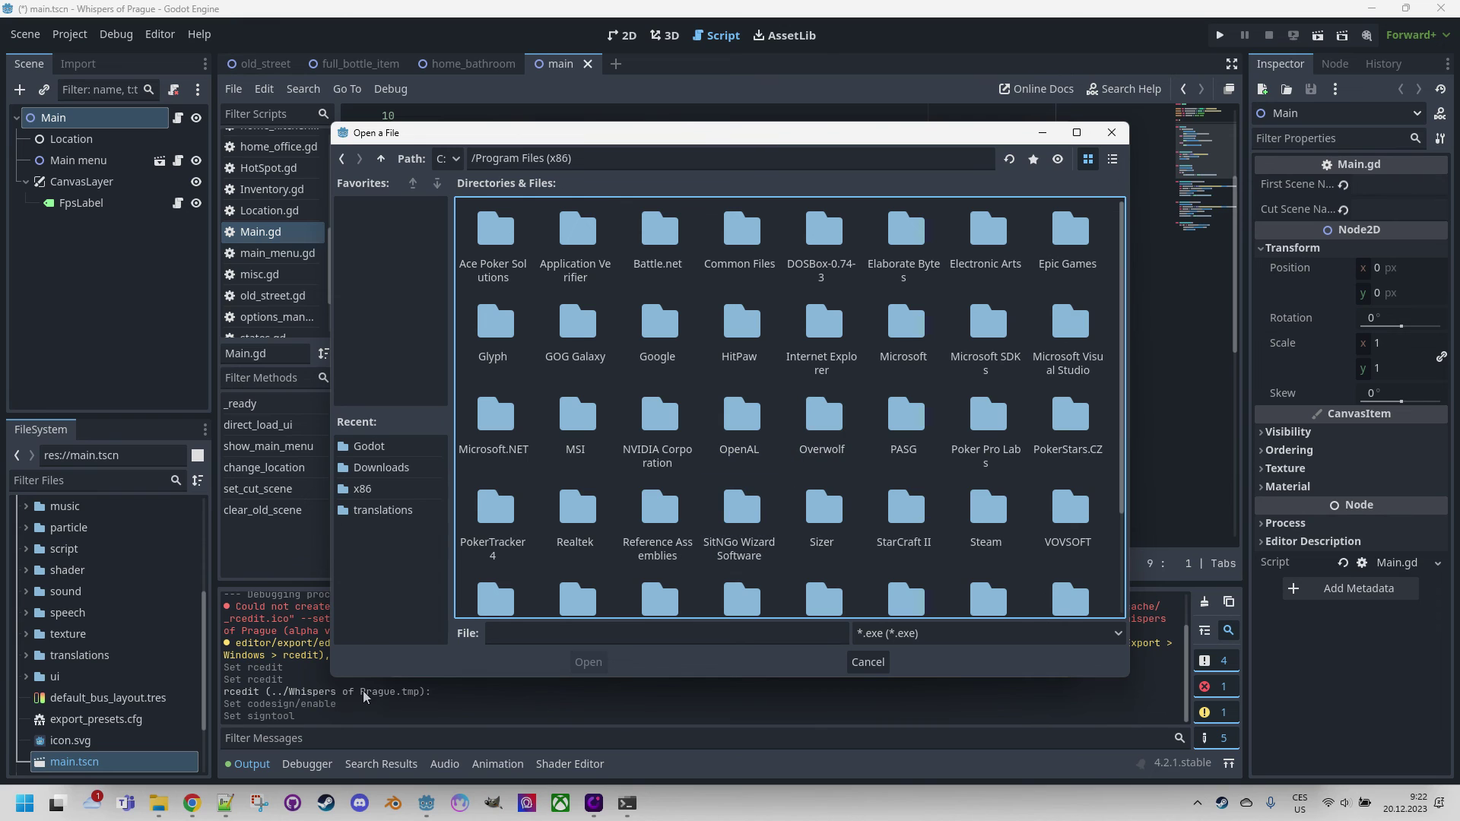
left_click(226, 806)
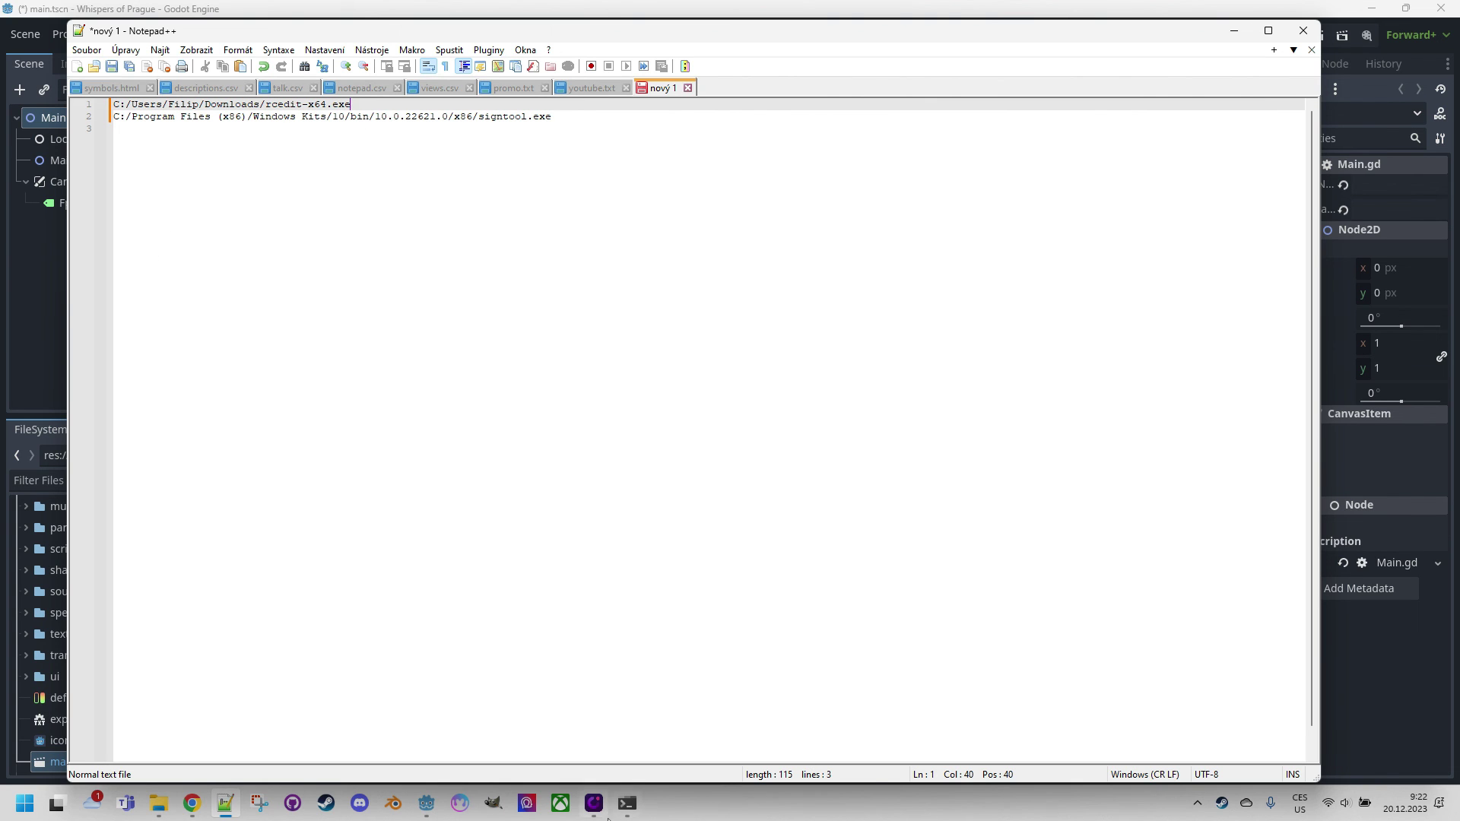
left_click(427, 803)
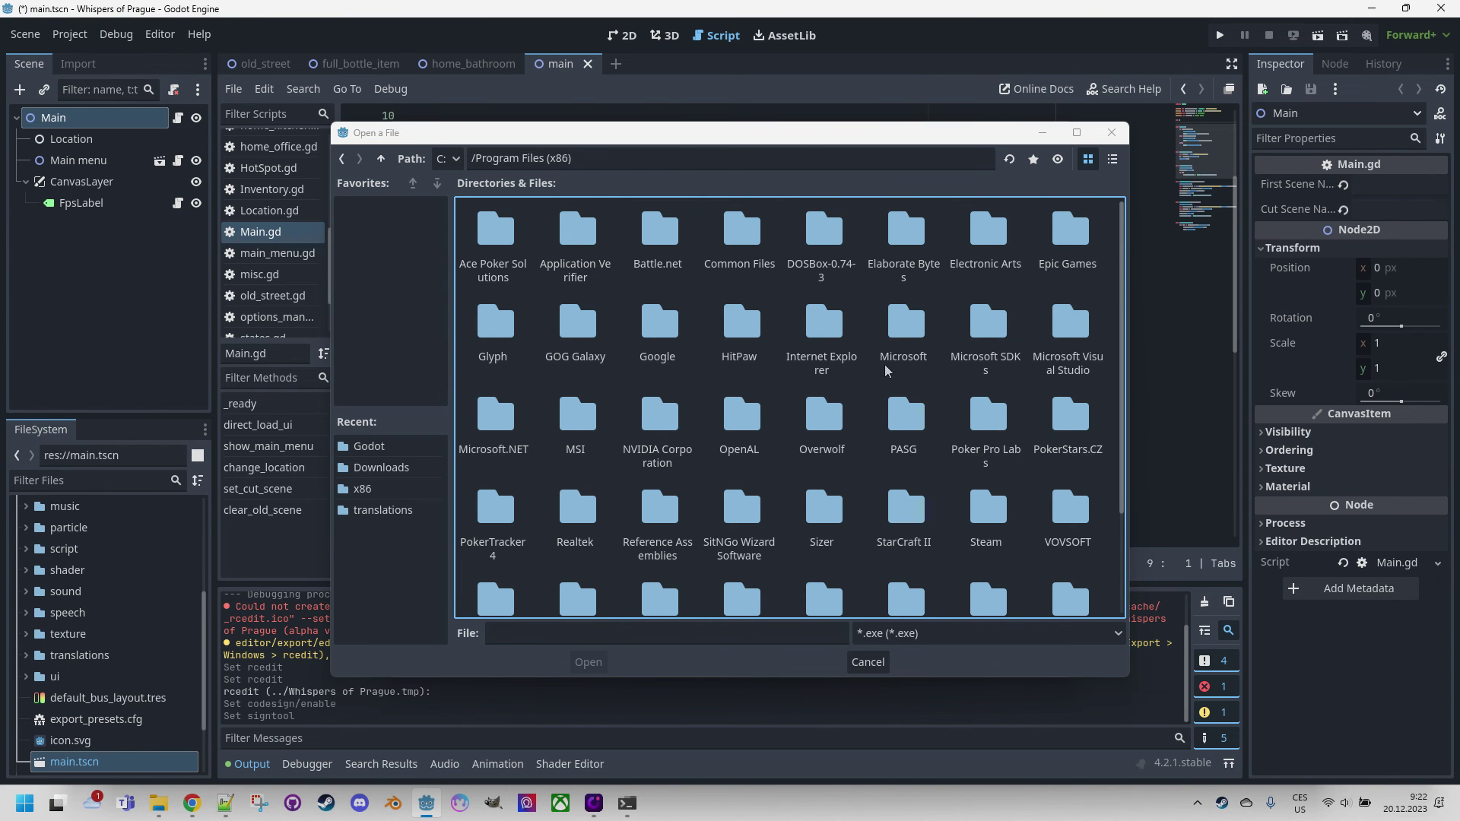
- Choose Windows Kits/10/bin/10.0.22621.0/x64/signtool.exe as the signtool path
scroll(897, 373, "down", 3)
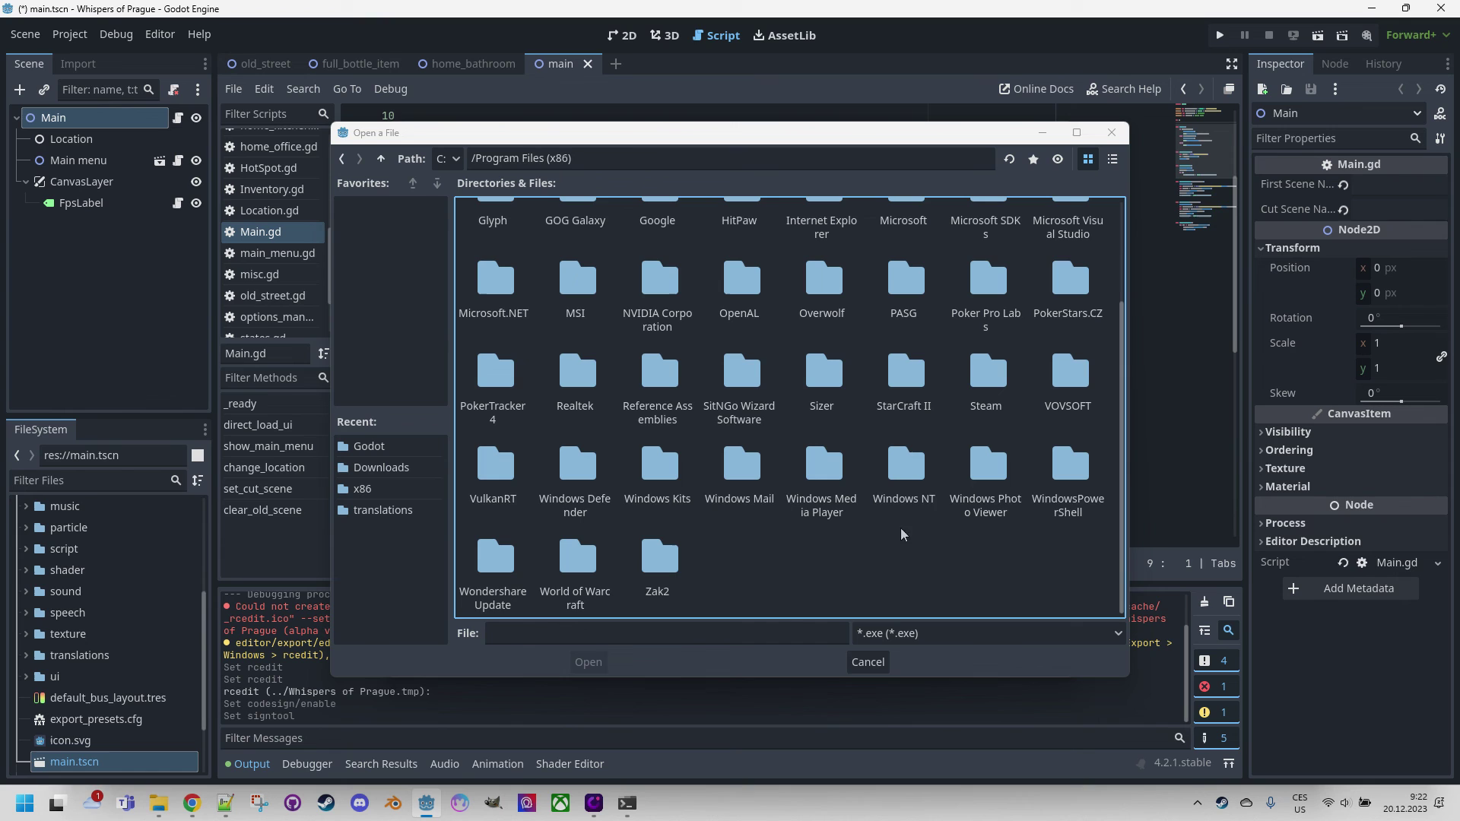
double_click(669, 473)
double_click(497, 233)
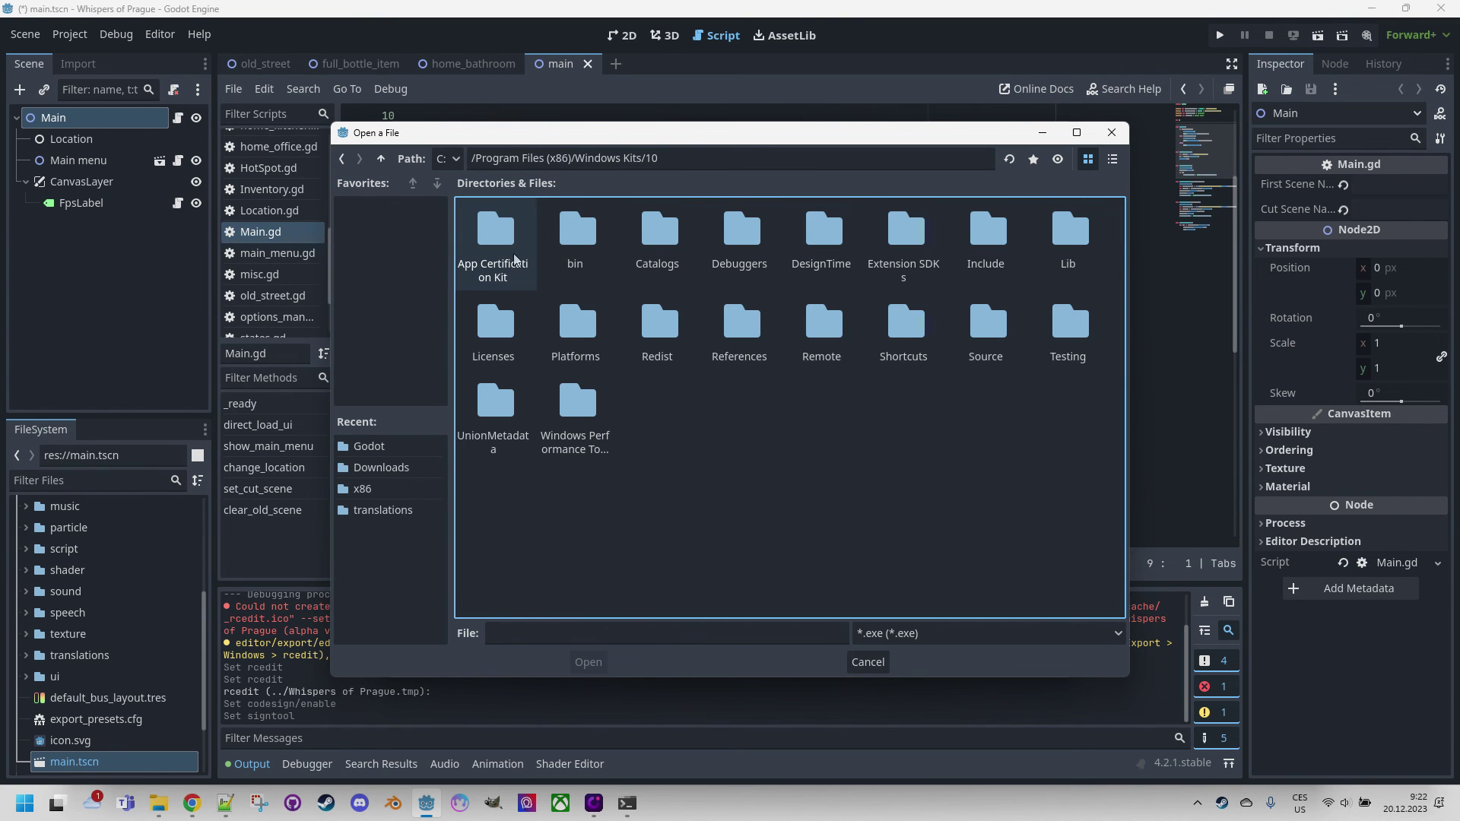
double_click(574, 236)
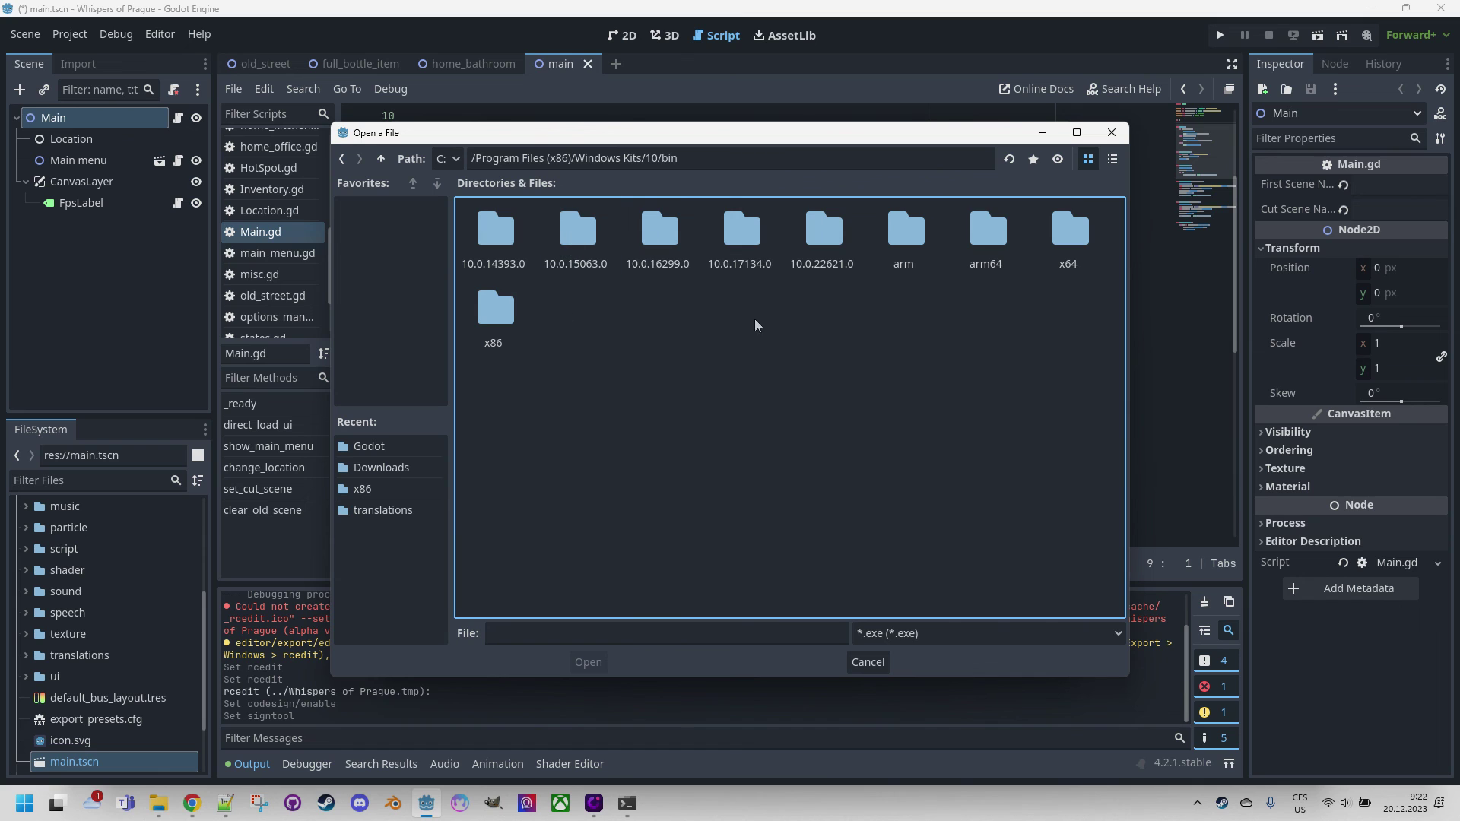
double_click(823, 235)
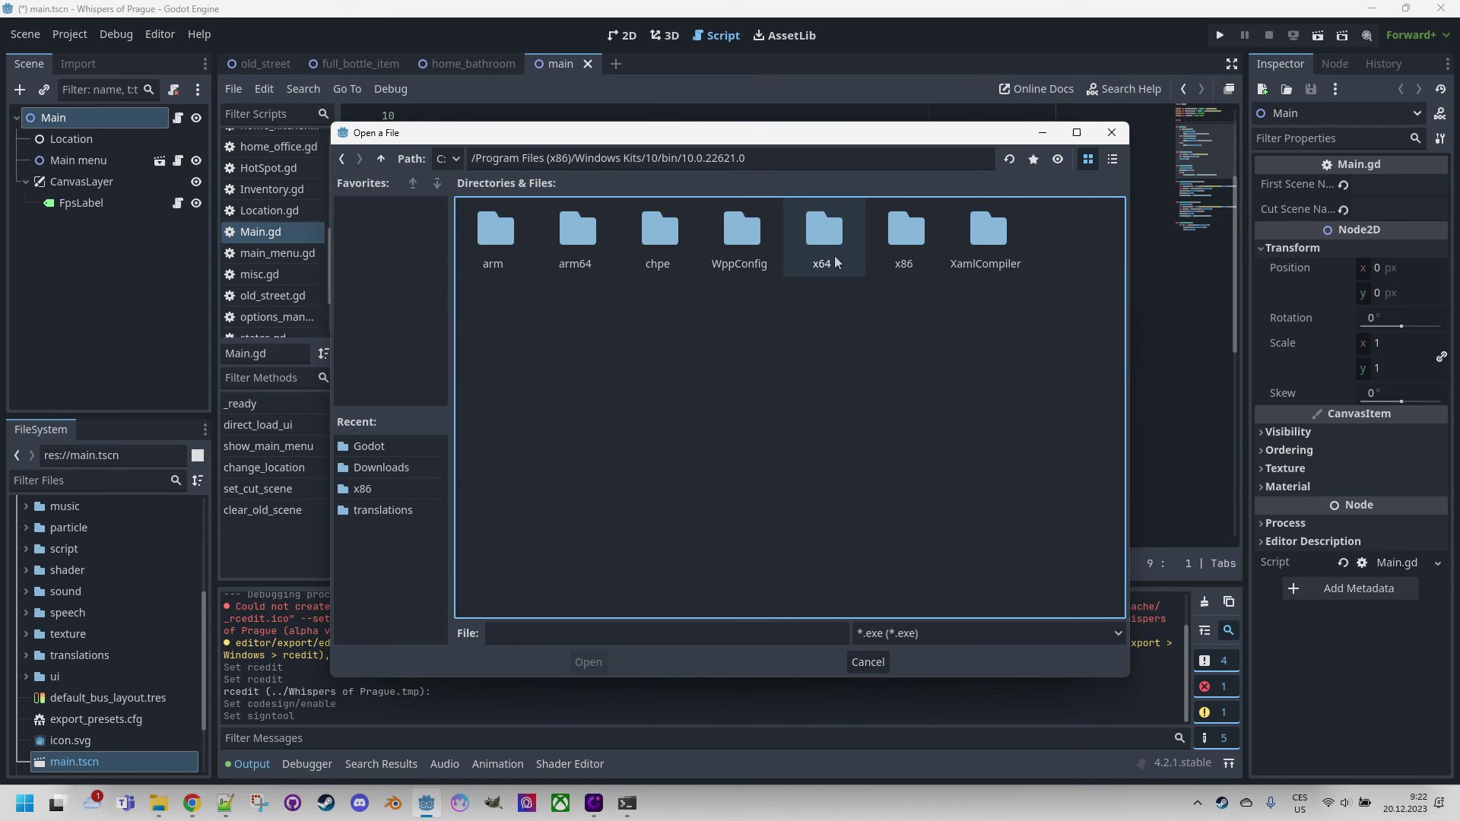
double_click(827, 235)
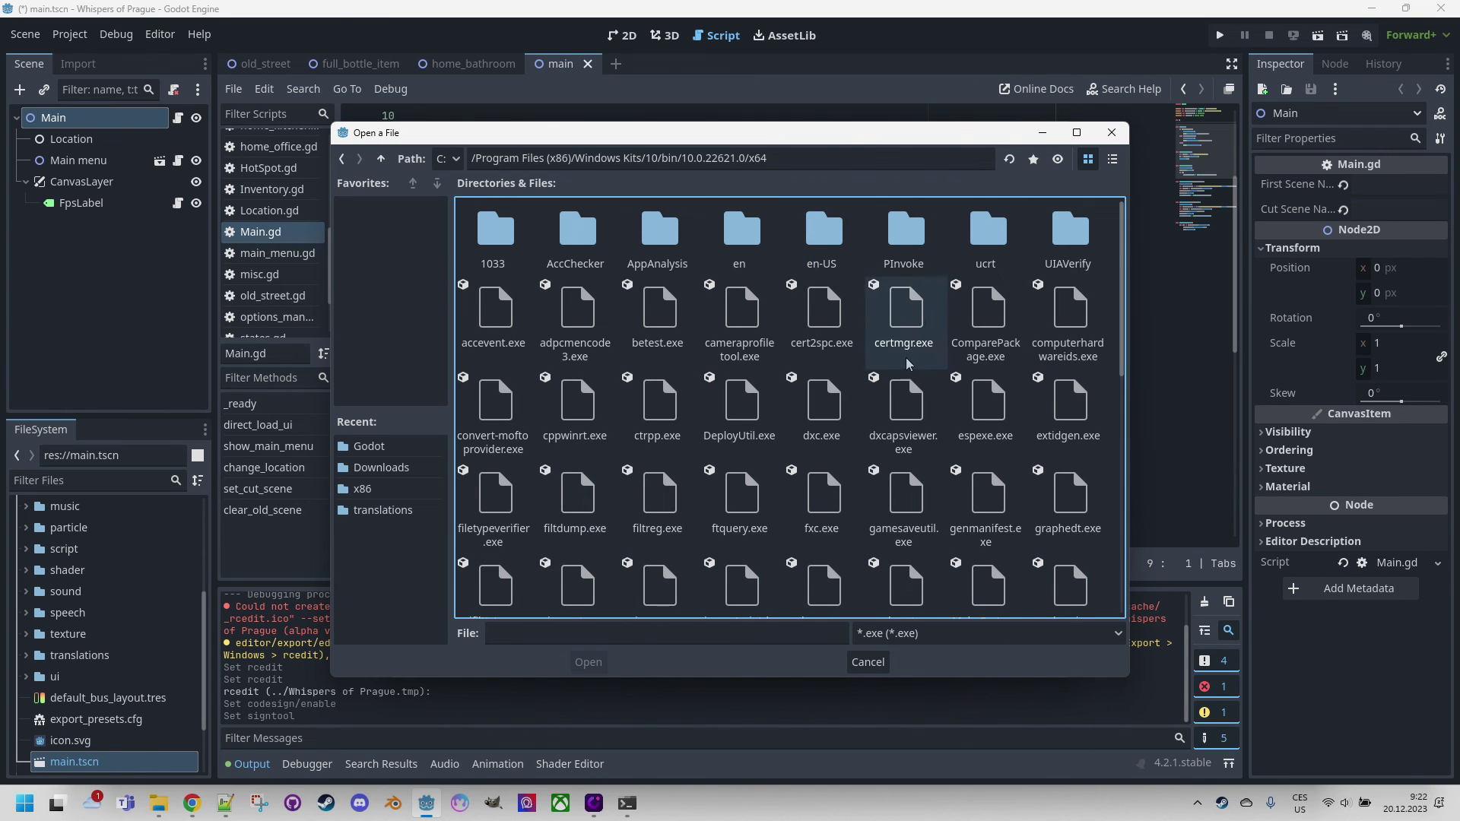
scroll(966, 391, "down", 10)
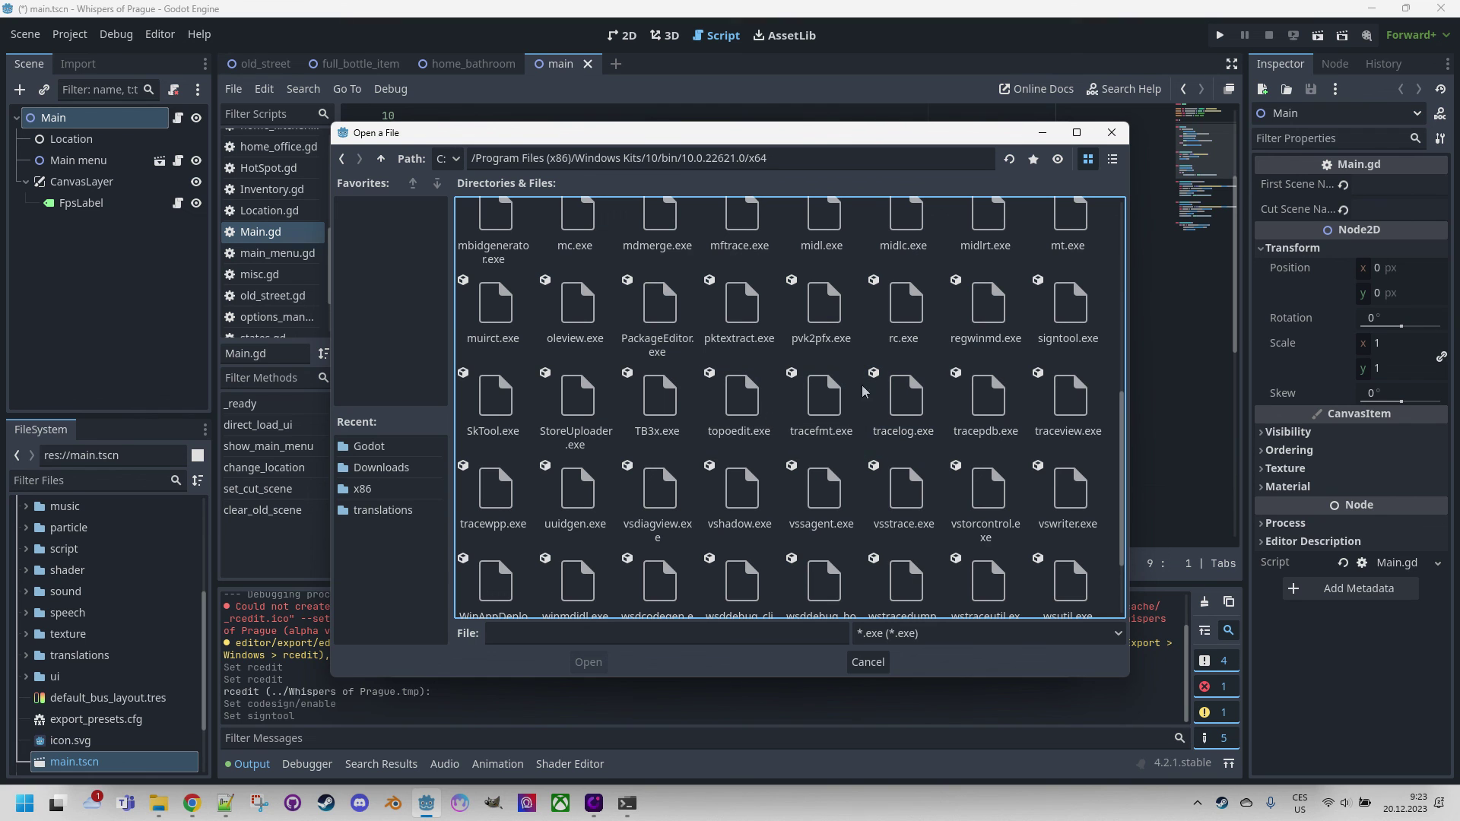
double_click(1069, 304)
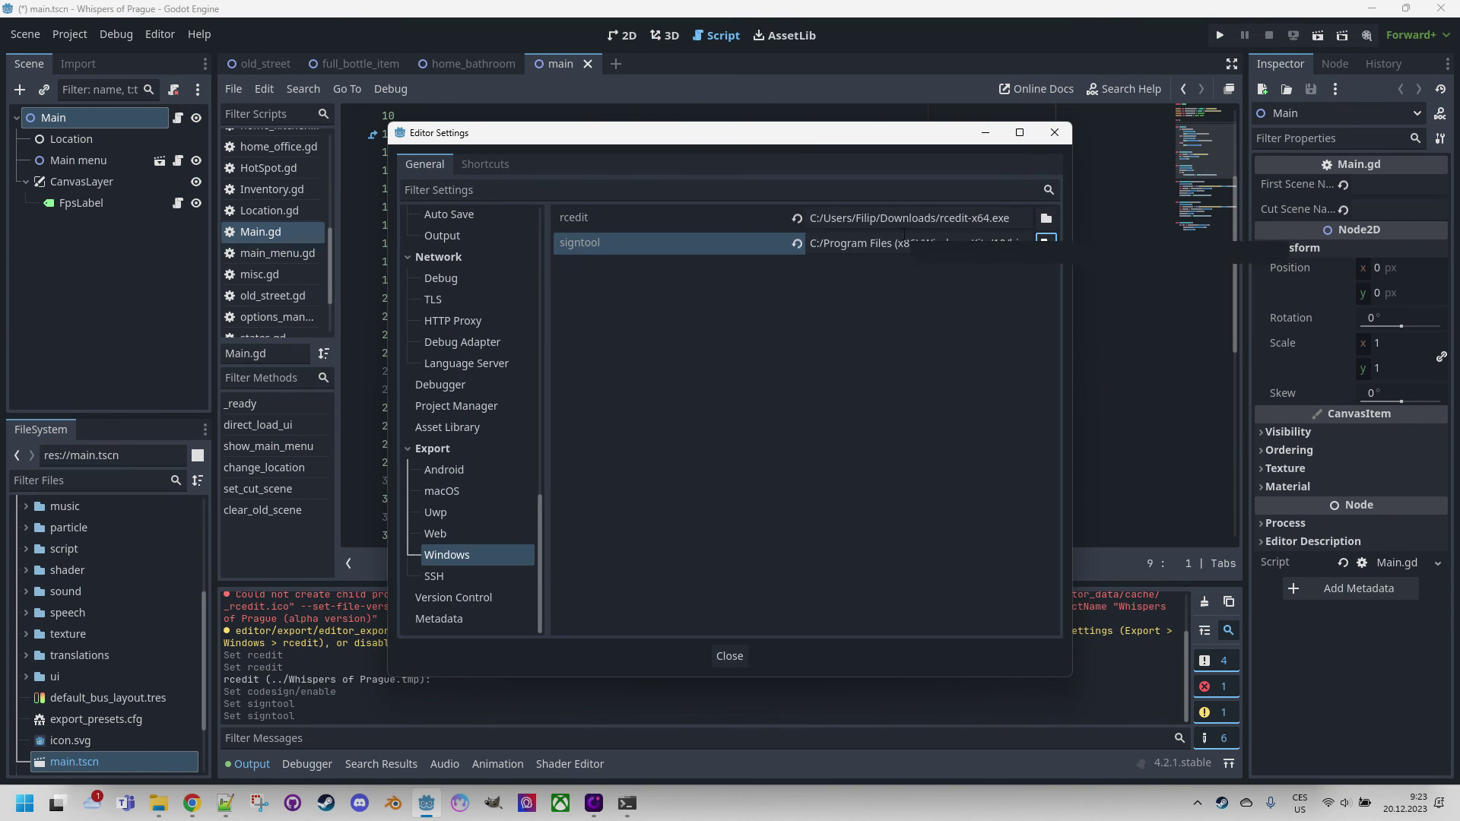
- Close Editor Settings and reopen Project > Export to confirm Windows Desktop code signing is still on
left_click(729, 655)
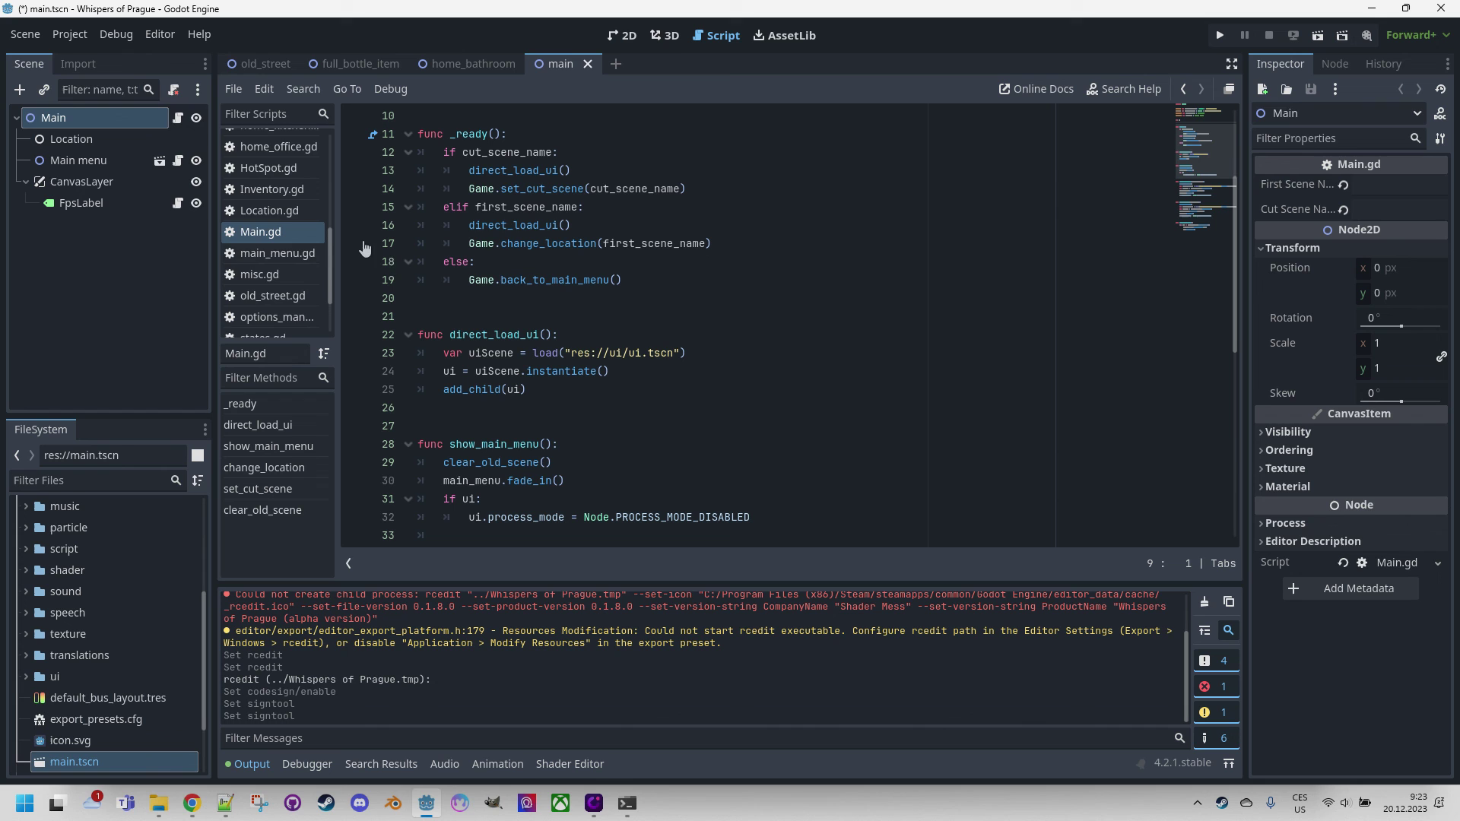
left_click(66, 34)
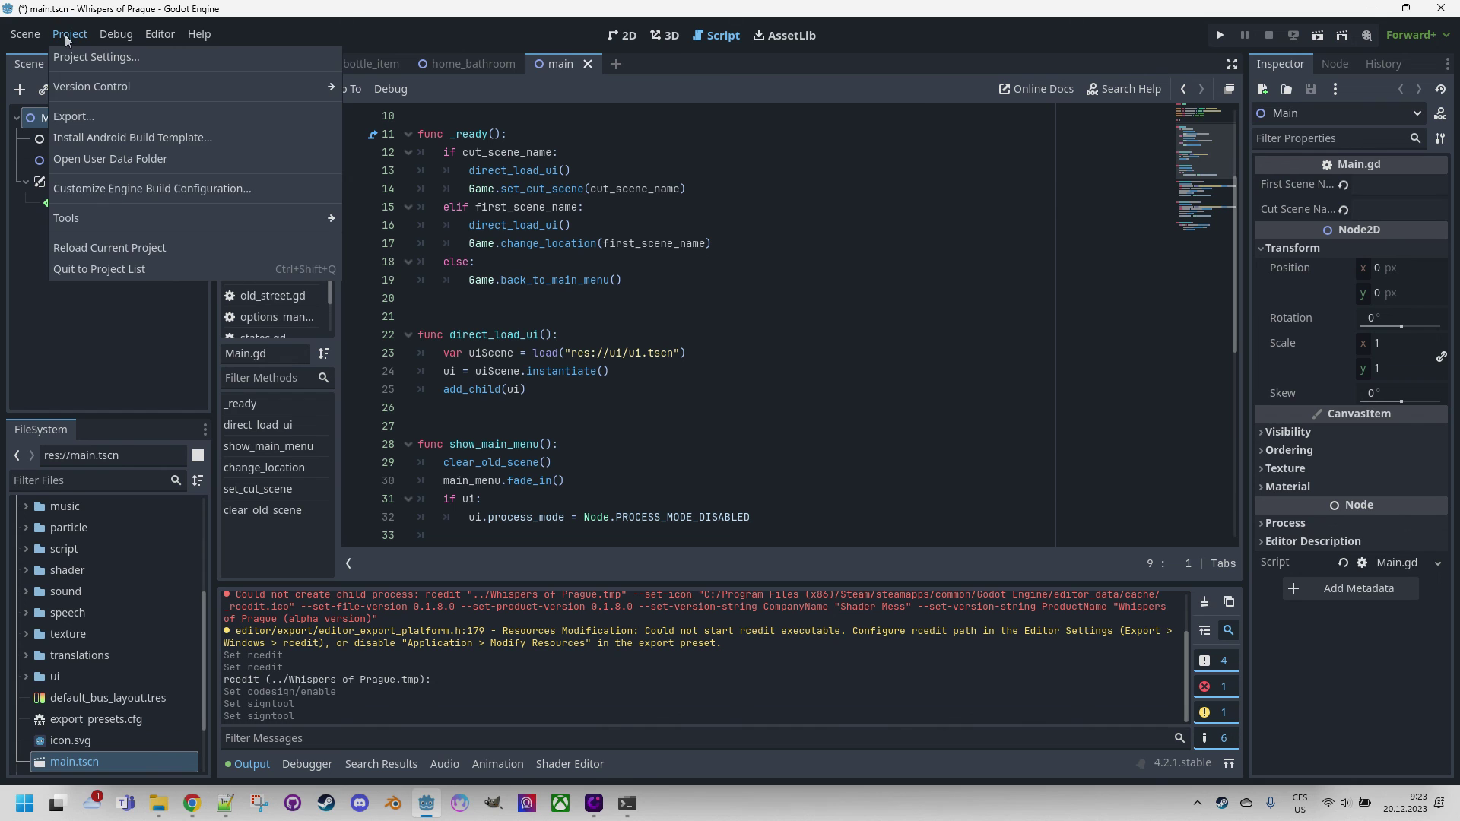
left_click(88, 117)
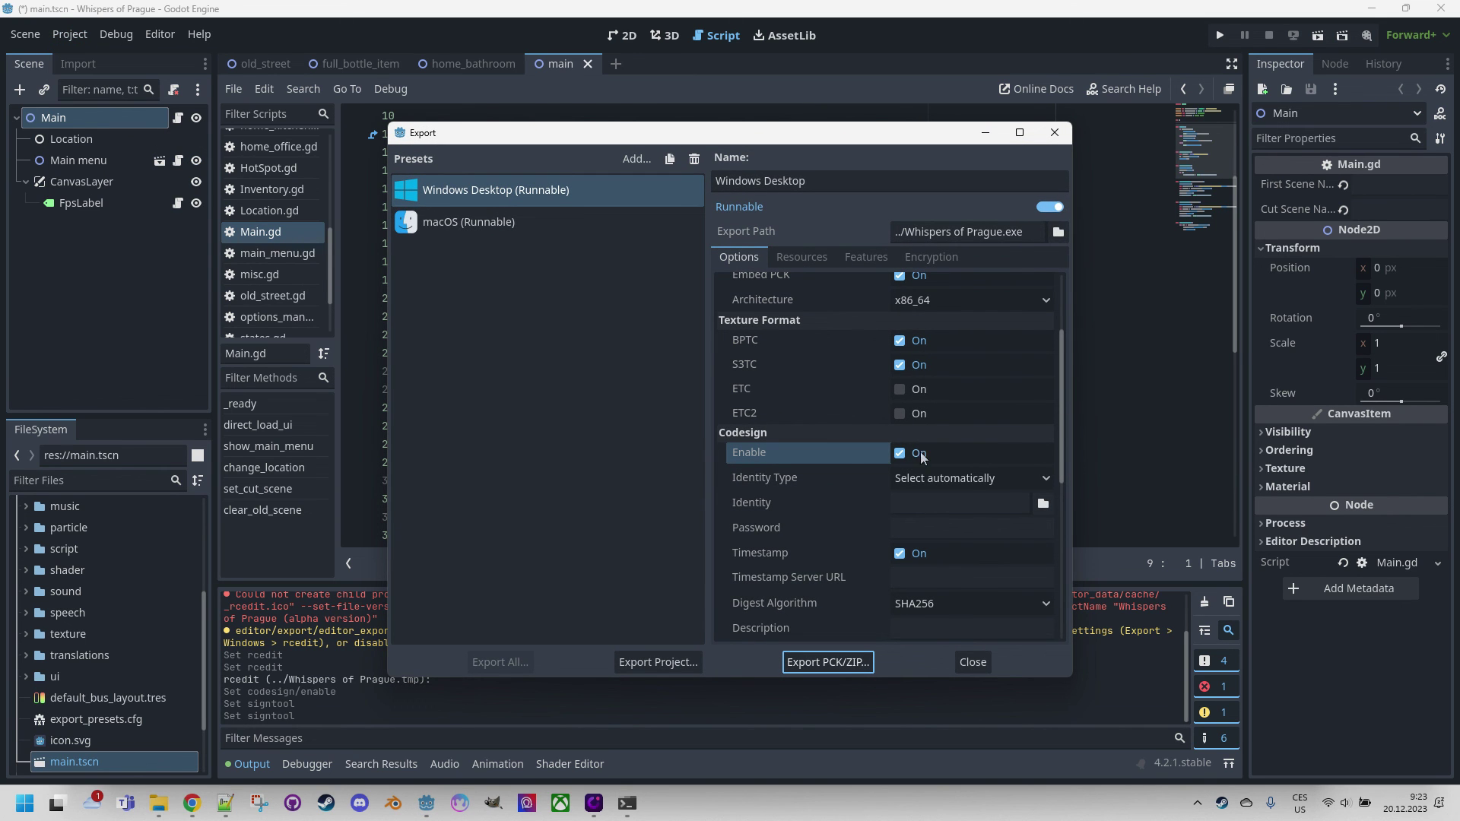